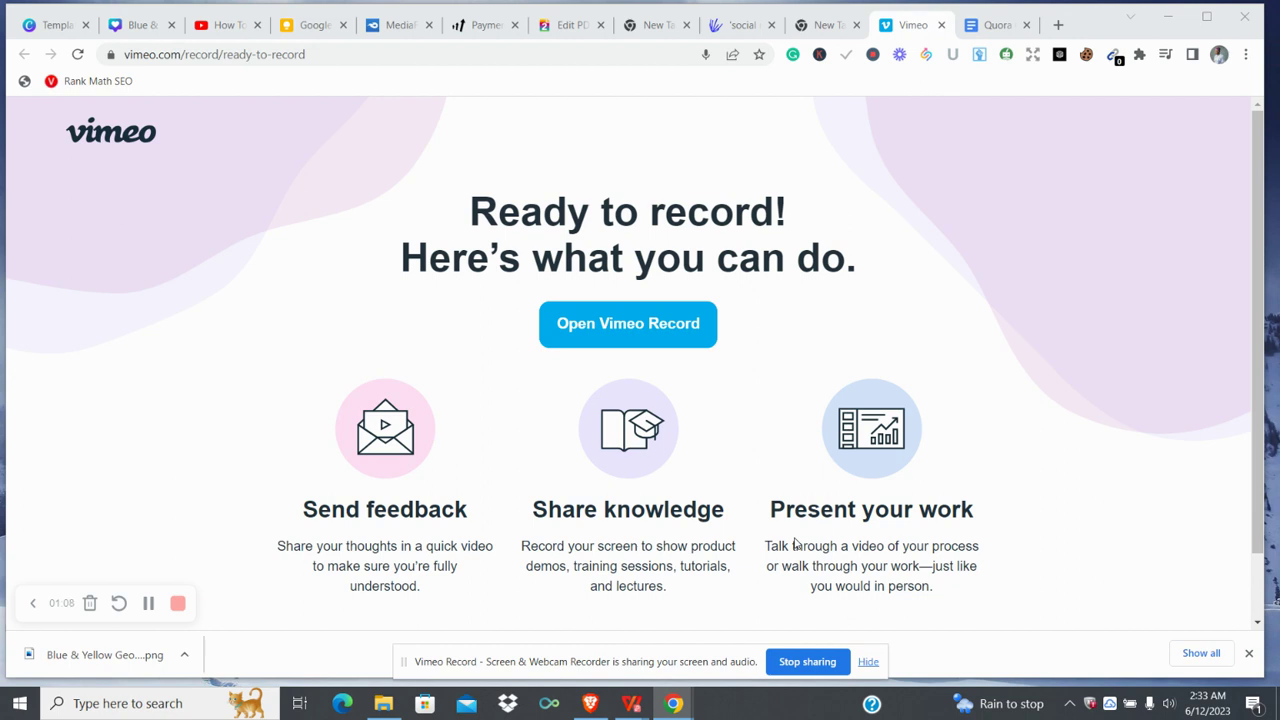
Search Google for "quora" in a new browser tab and open the Quora website from the results
left_click(1059, 26)
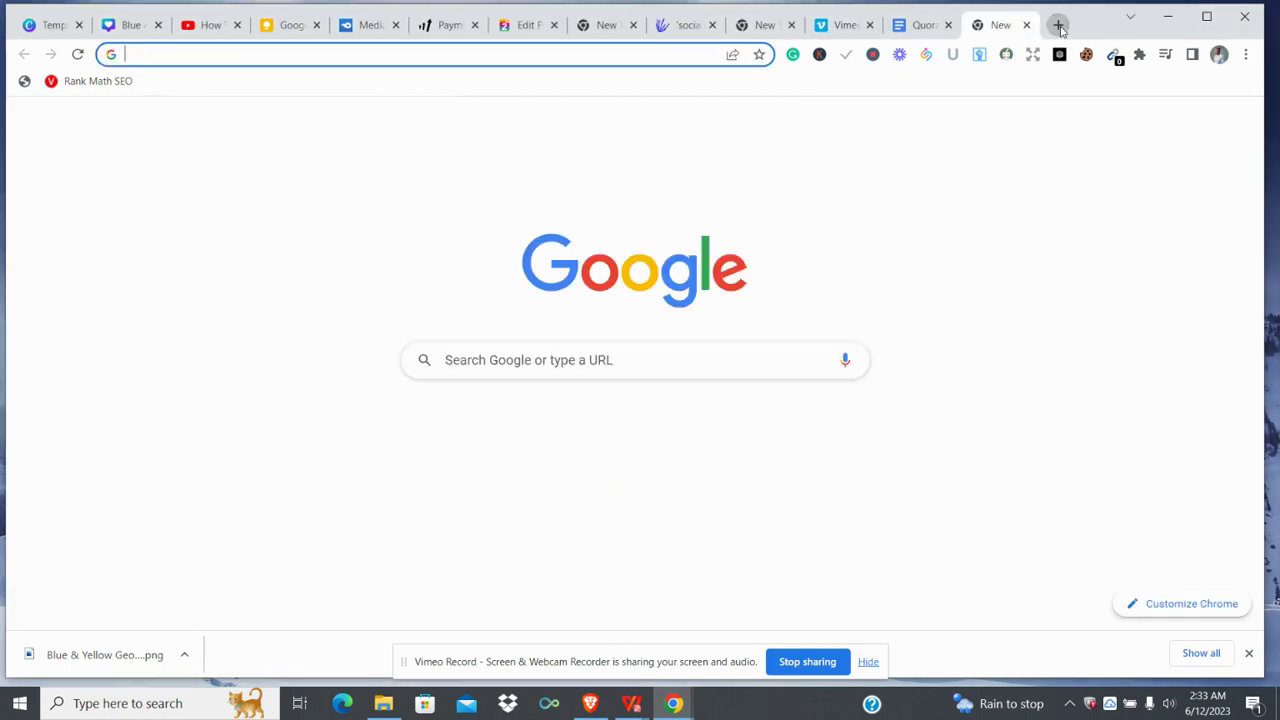
left_click(439, 47)
type("qu")
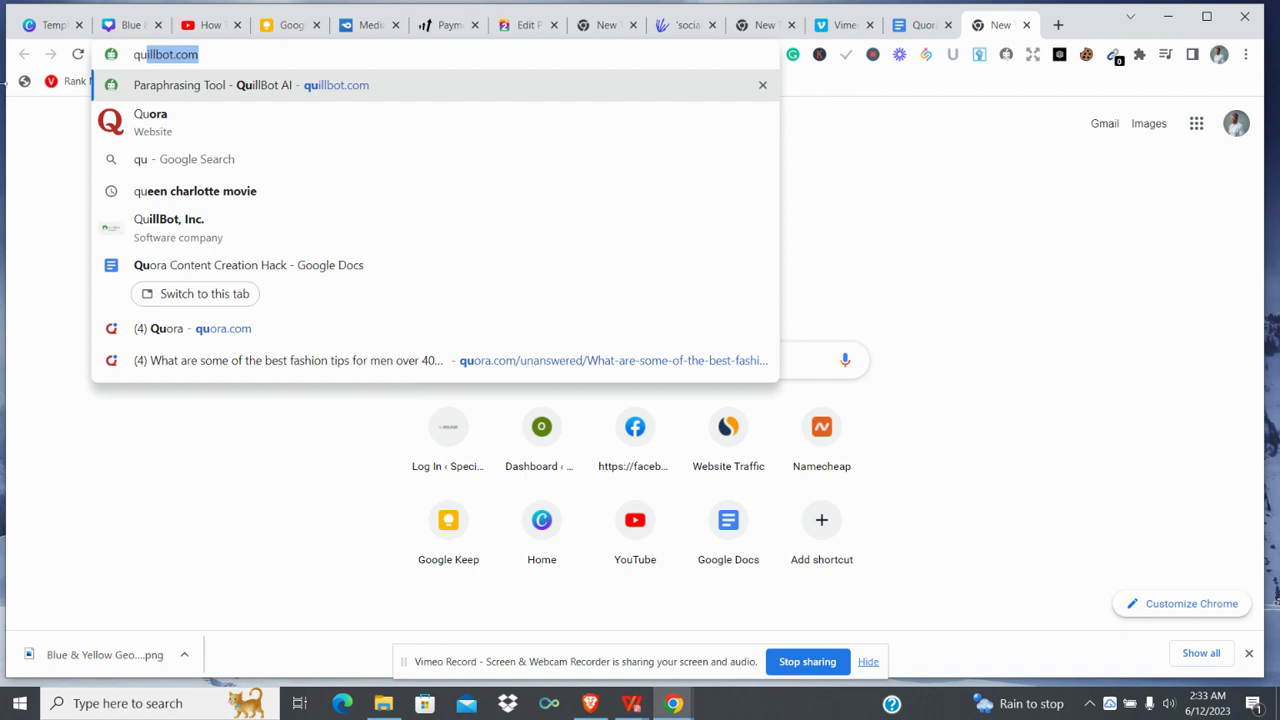
type("ora")
left_click(194, 131)
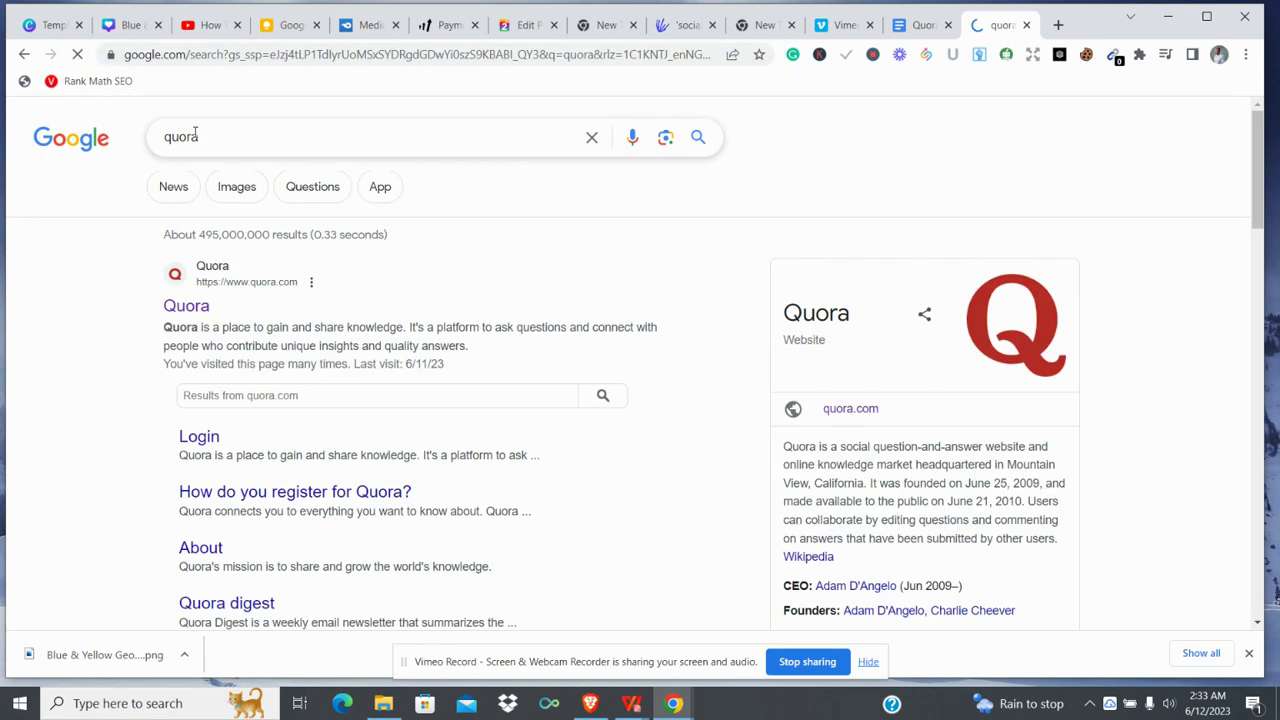
left_click(205, 307)
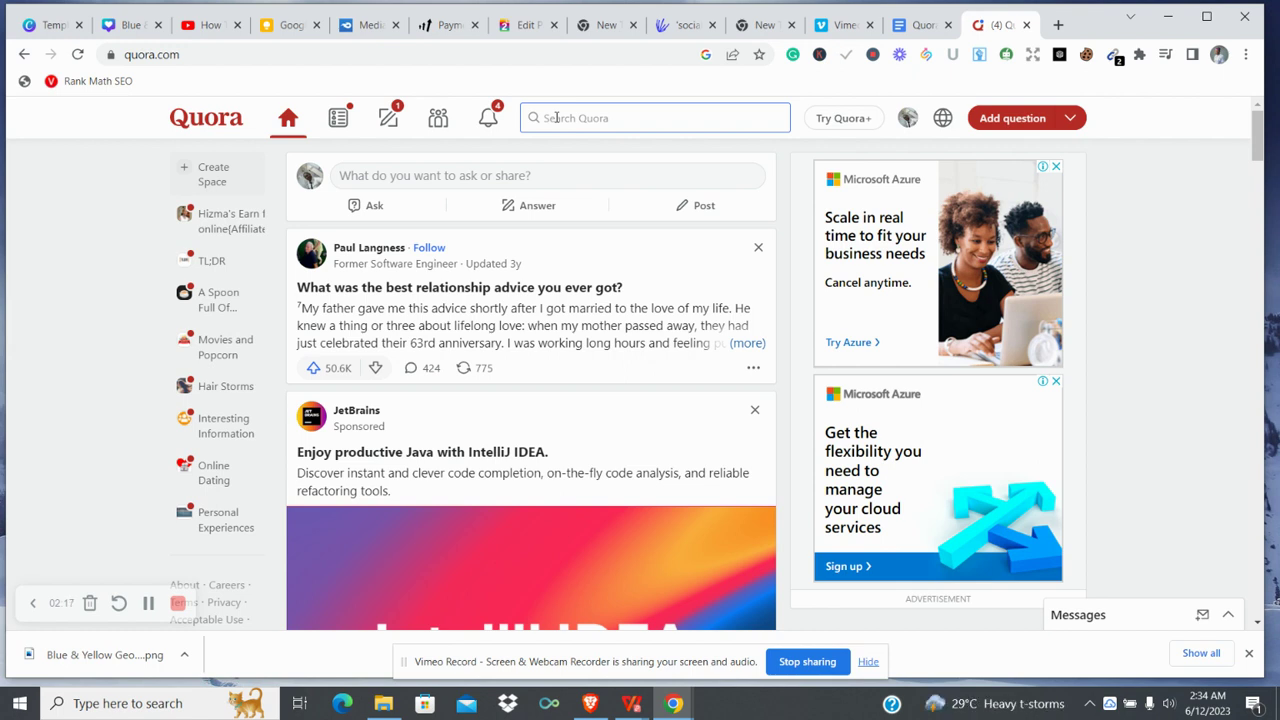
Search Quora for "fashion"
left_click(556, 117)
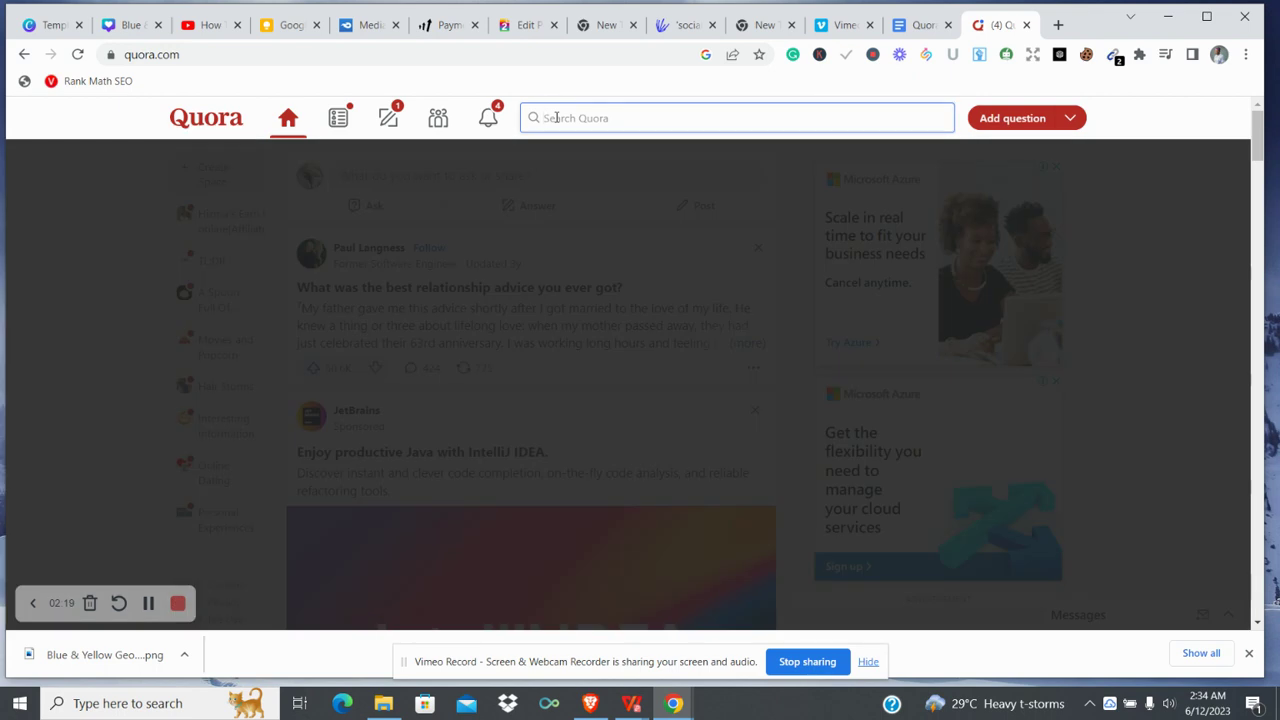
type("fashion")
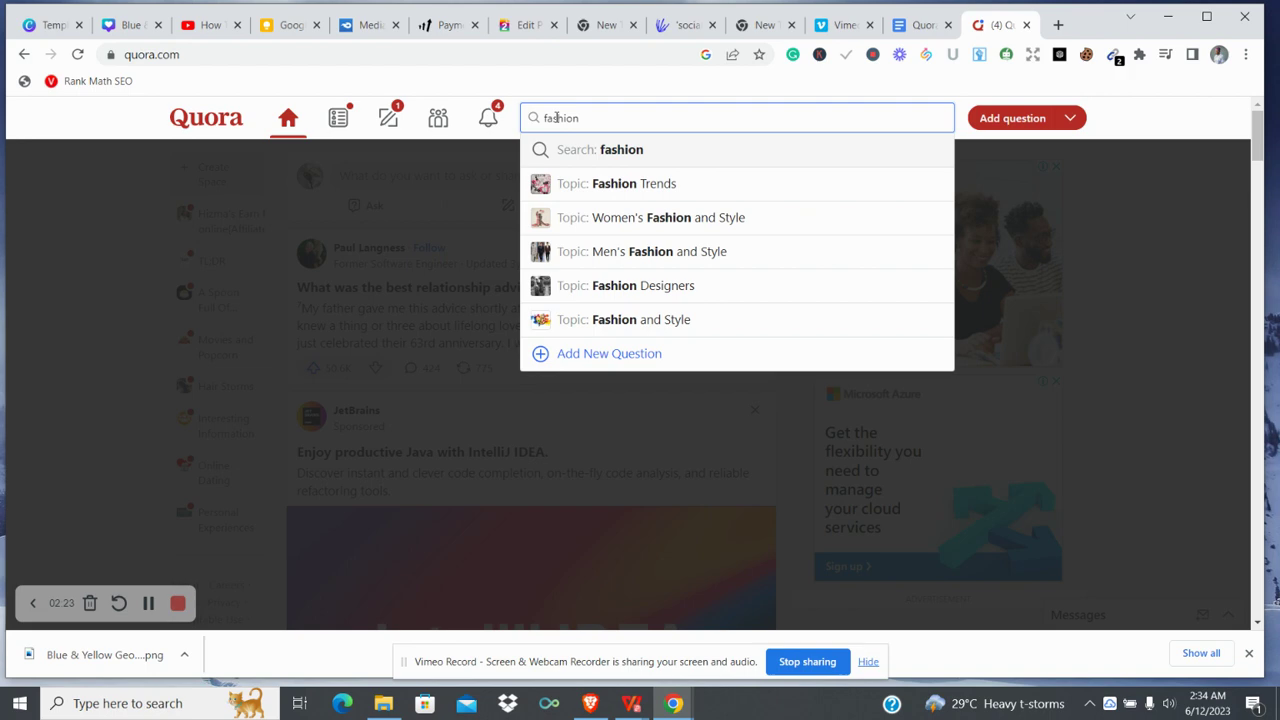
left_click(598, 151)
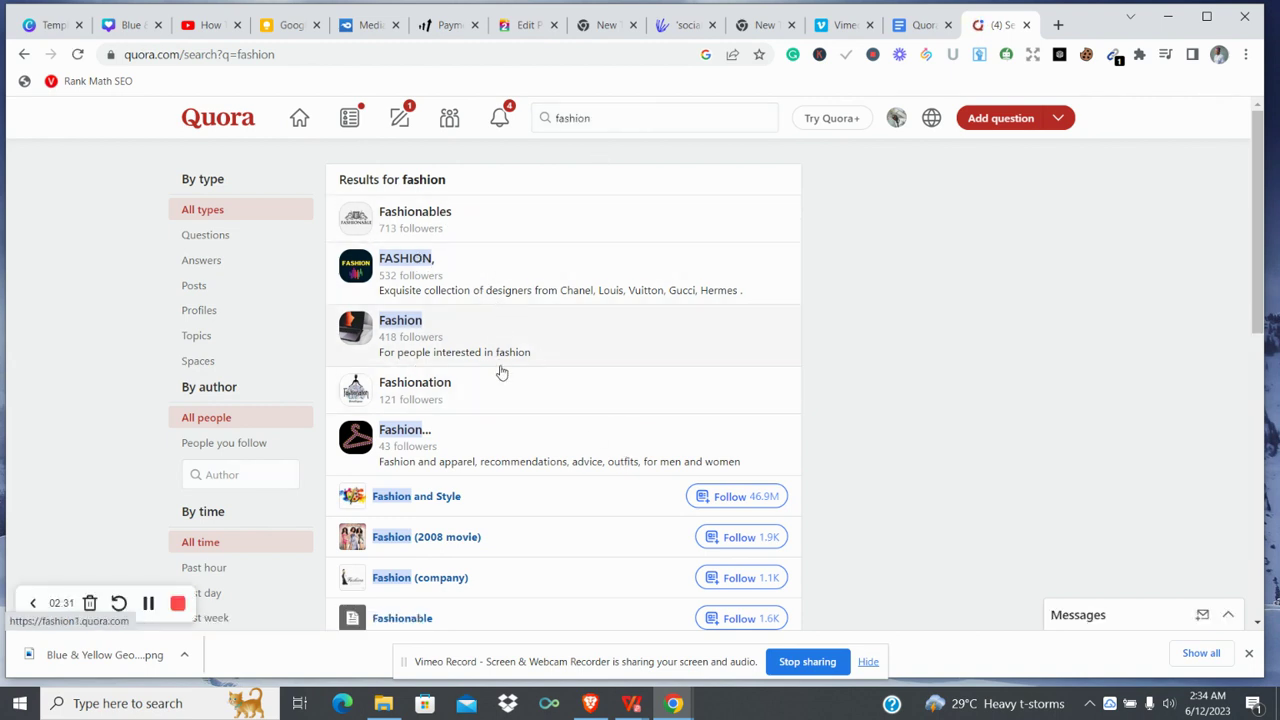
Look through the fashion results and open the question "What are some top fashion tips for guys?"
scroll(500, 372, "down", 3)
scroll(502, 377, "down", 1)
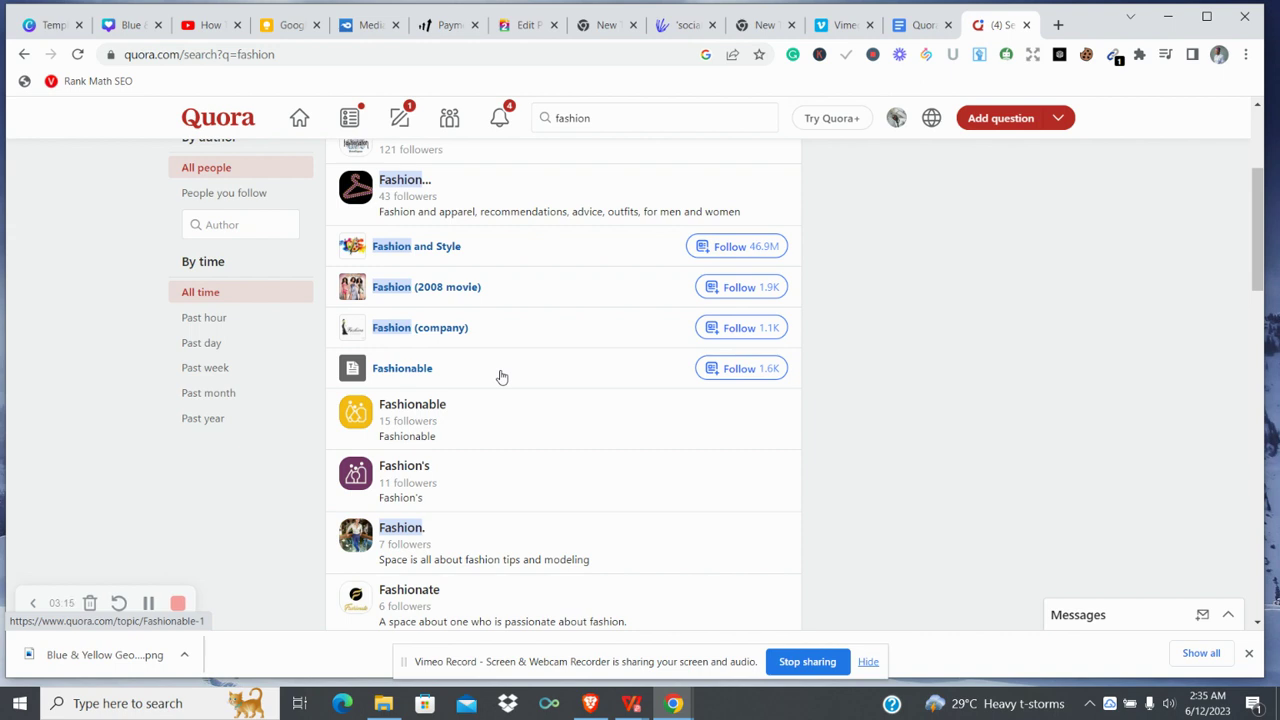
scroll(497, 374, "up", 1)
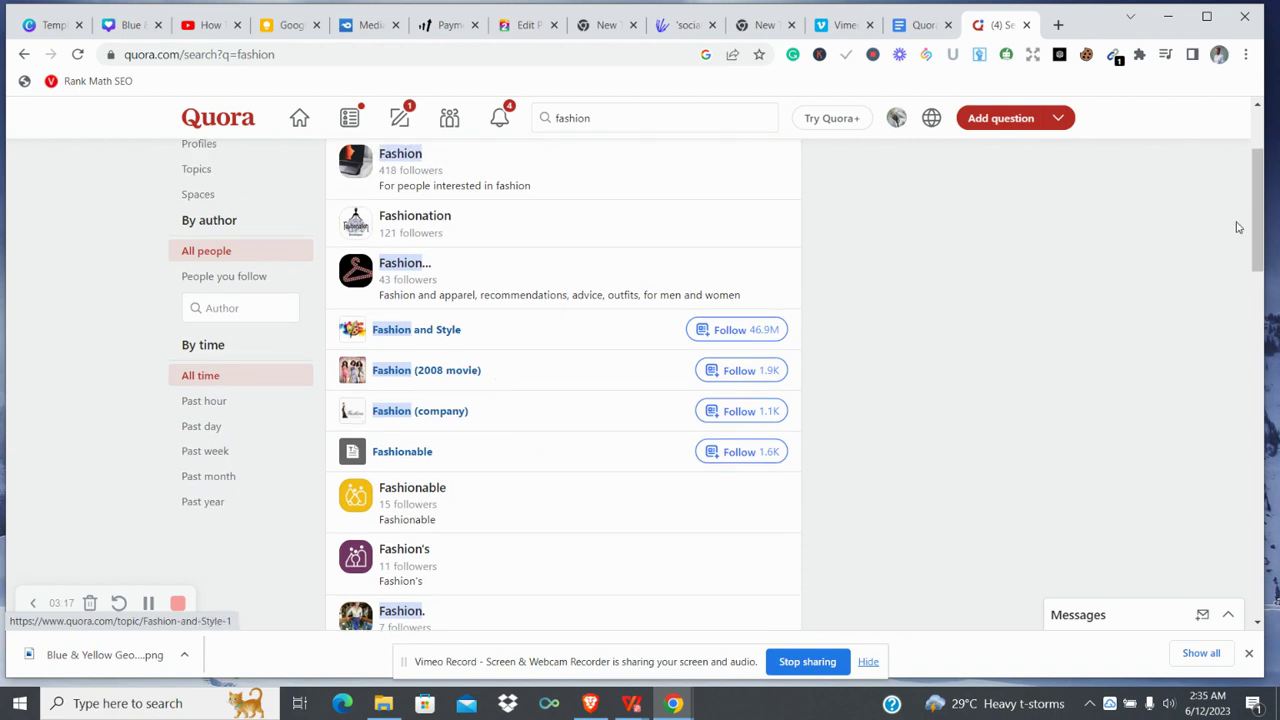
left_click_drag(1257, 194, 1259, 261)
left_click_drag(1259, 307, 1260, 363)
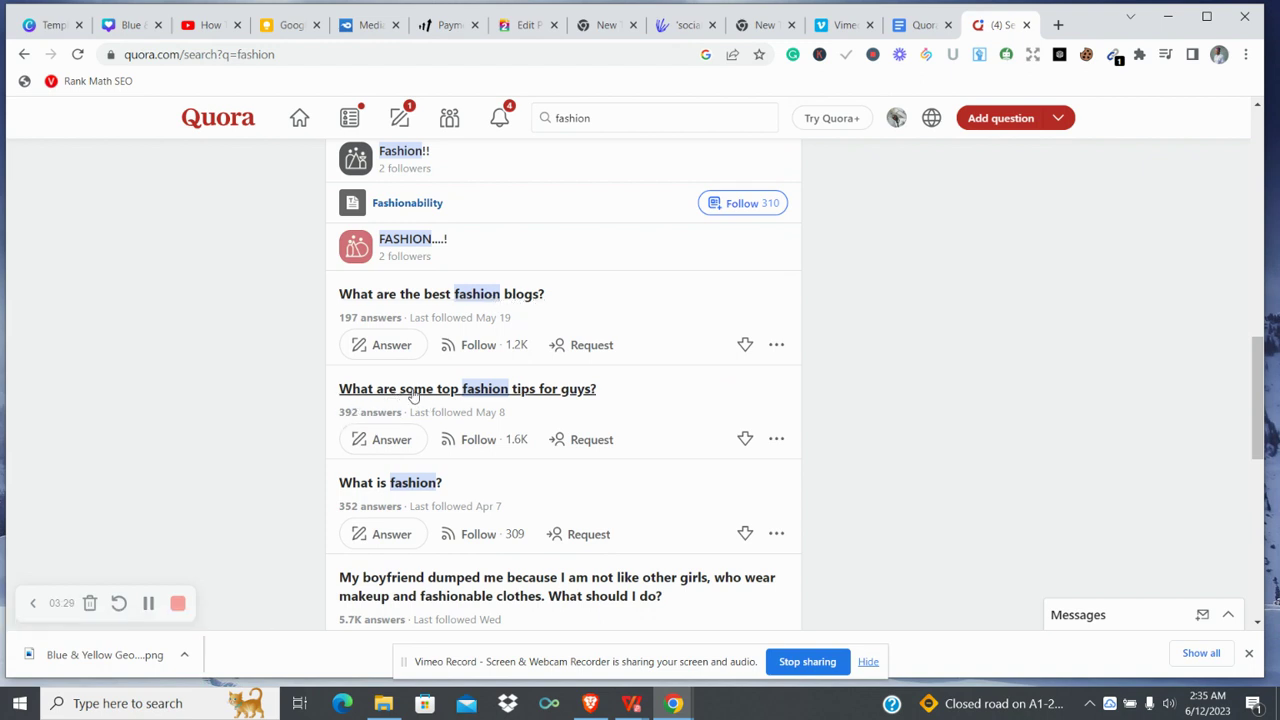
left_click(547, 395)
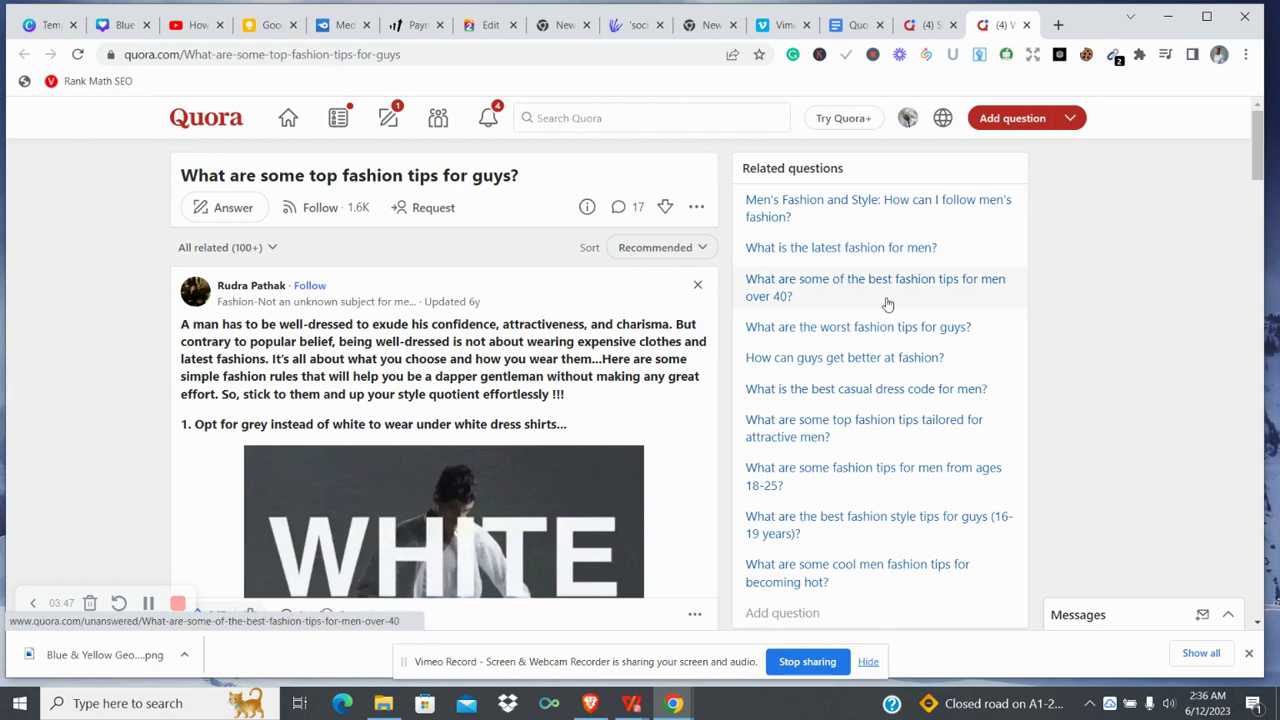
Open the related question "What are some of the best fashion tips for men over 40?" and expand its first related answer
left_click(799, 296)
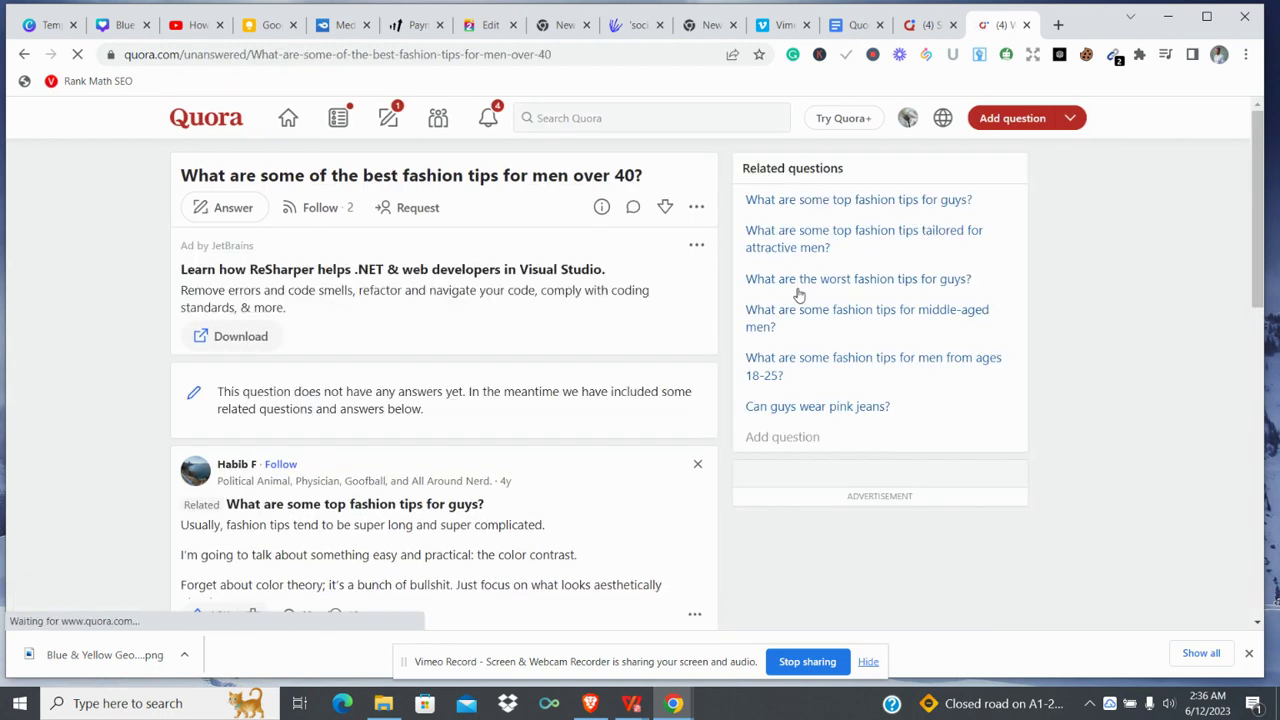
scroll(562, 364, "down", 2)
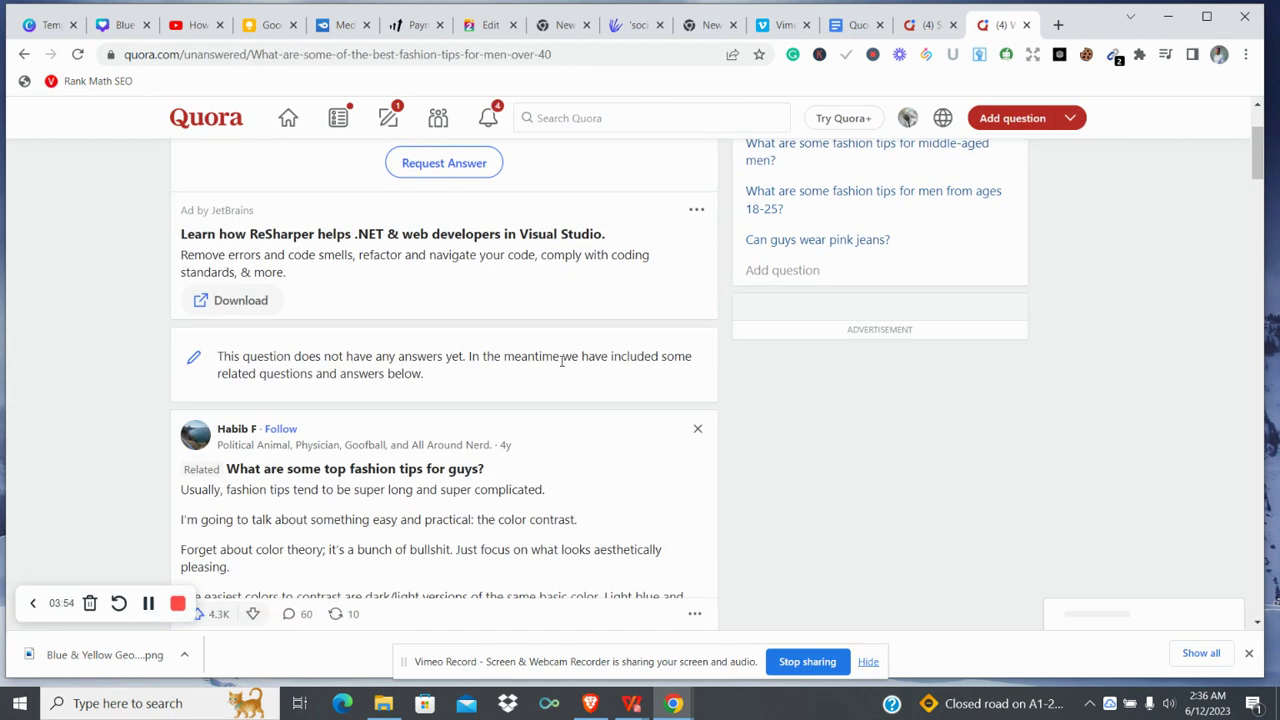
scroll(562, 366, "down", 1)
scroll(562, 366, "down", 2)
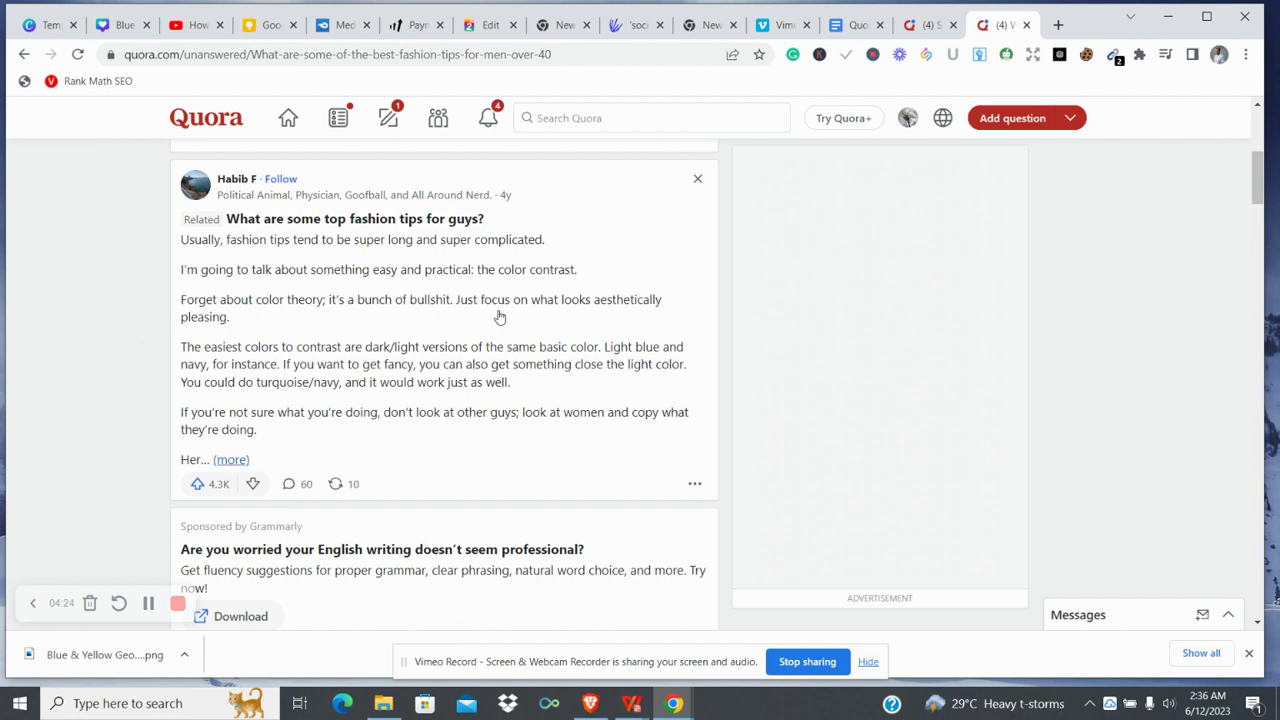
left_click(243, 460)
scroll(866, 332, "down", 1)
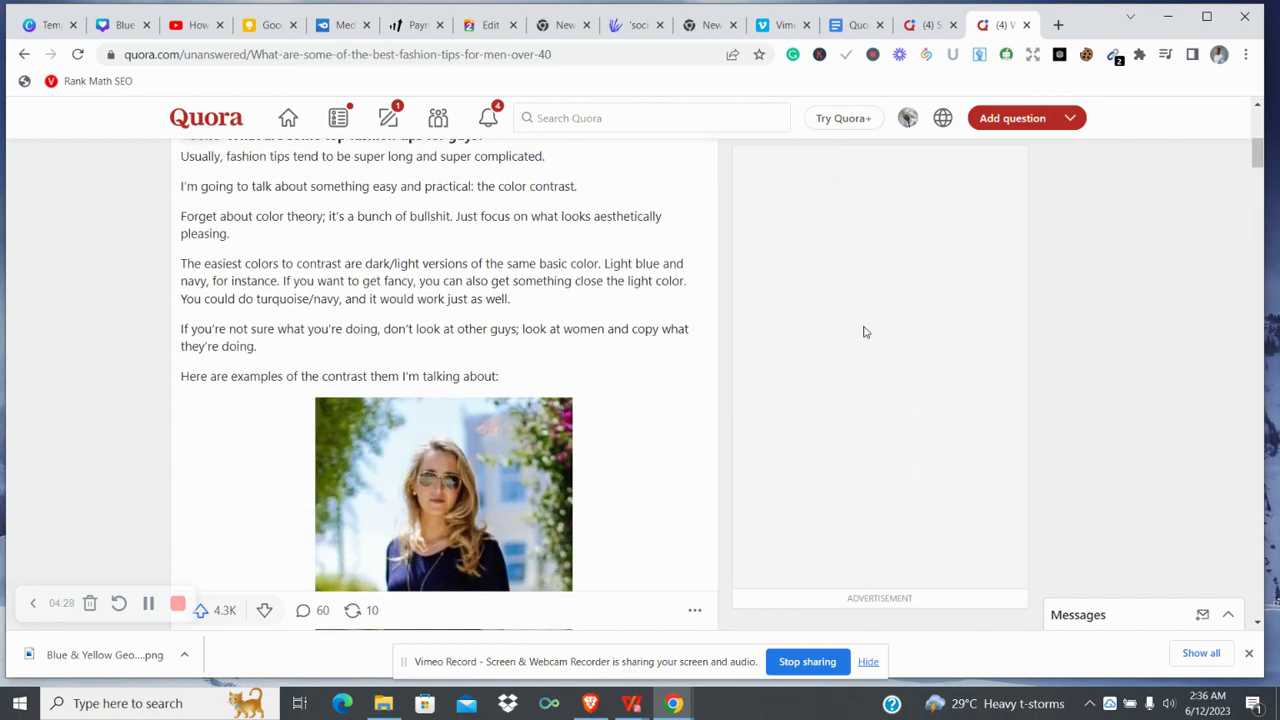
Compare the related answers on top fashion tips and worst fashion tips for guys
left_click_drag(1258, 155, 1273, 410)
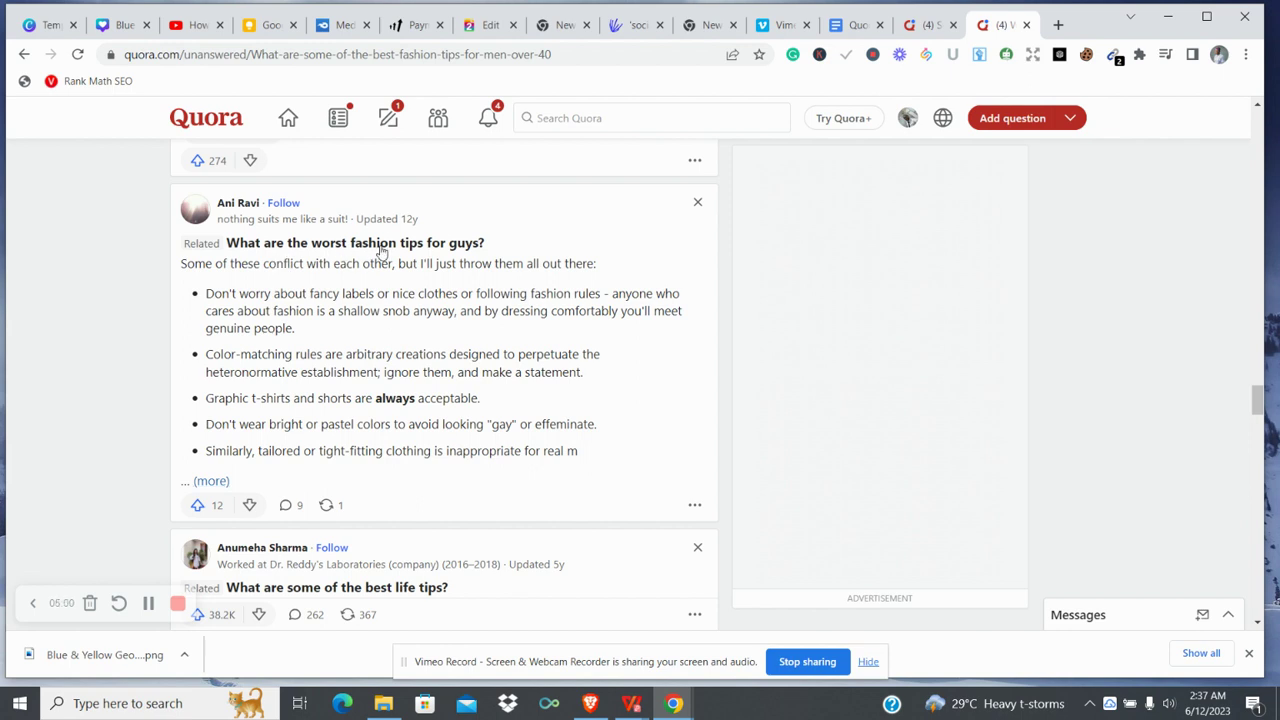
scroll(449, 258, "up", 5)
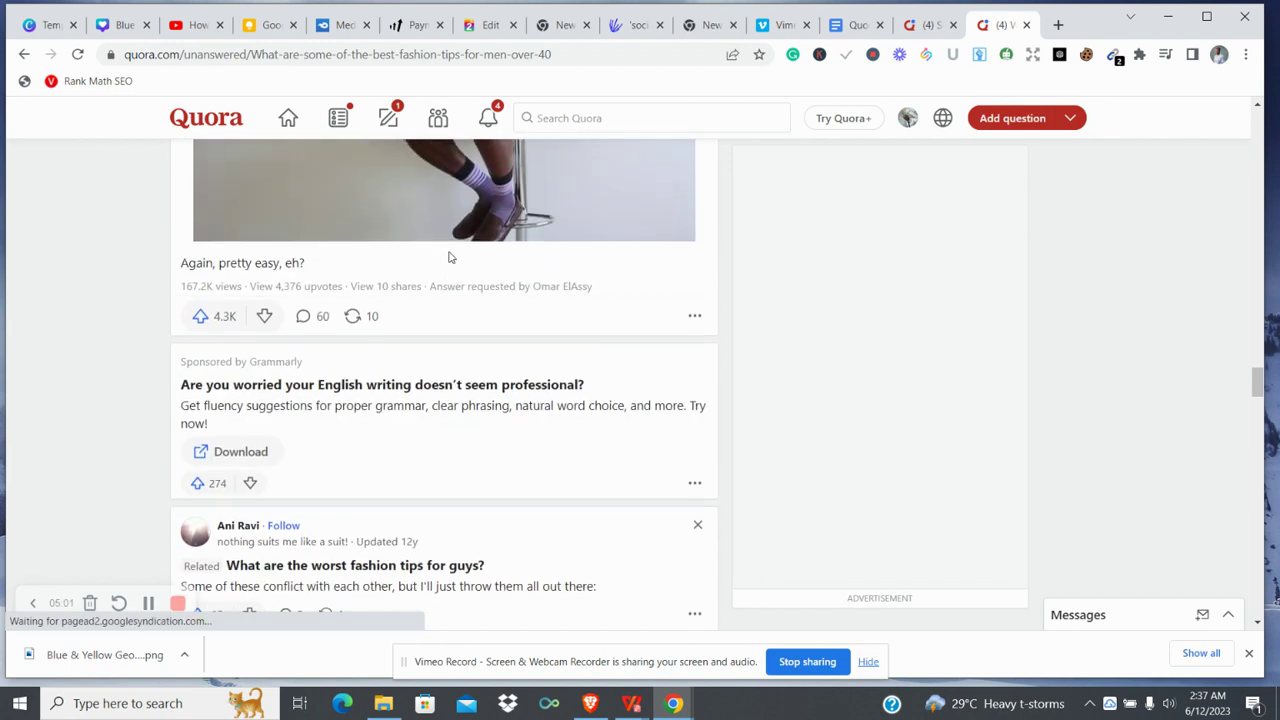
scroll(439, 287, "up", 8)
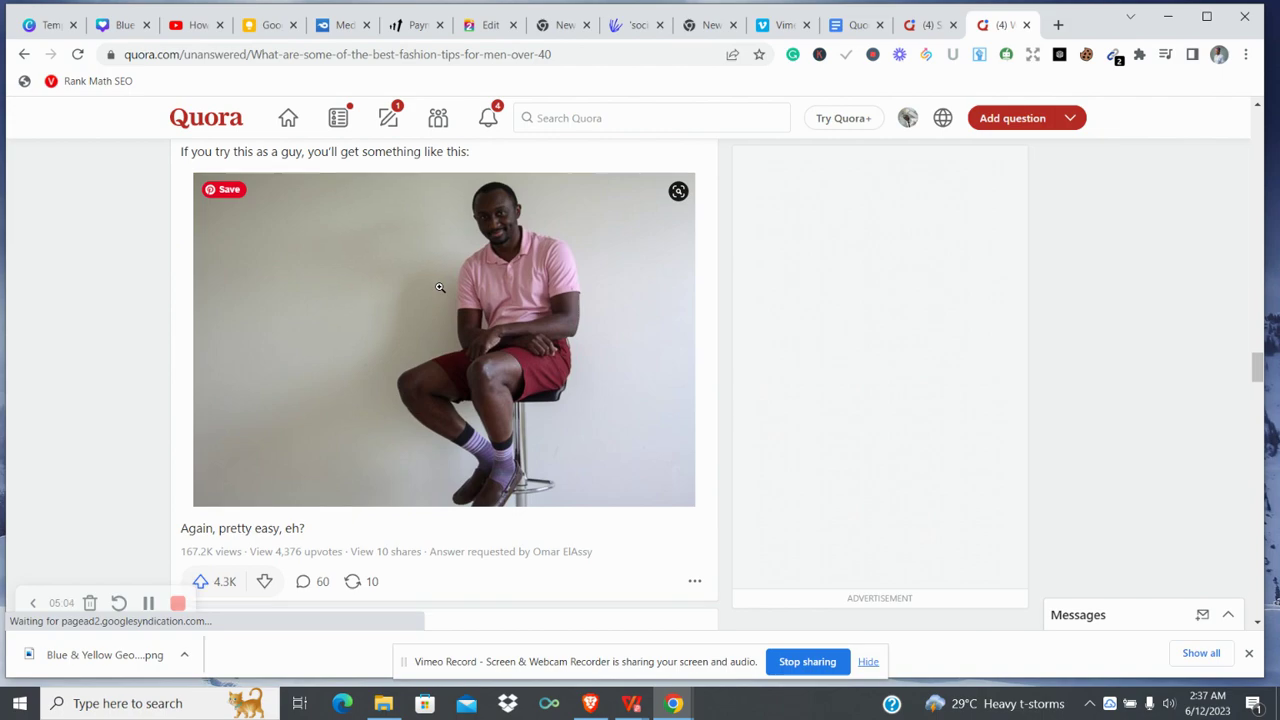
scroll(438, 287, "up", 2)
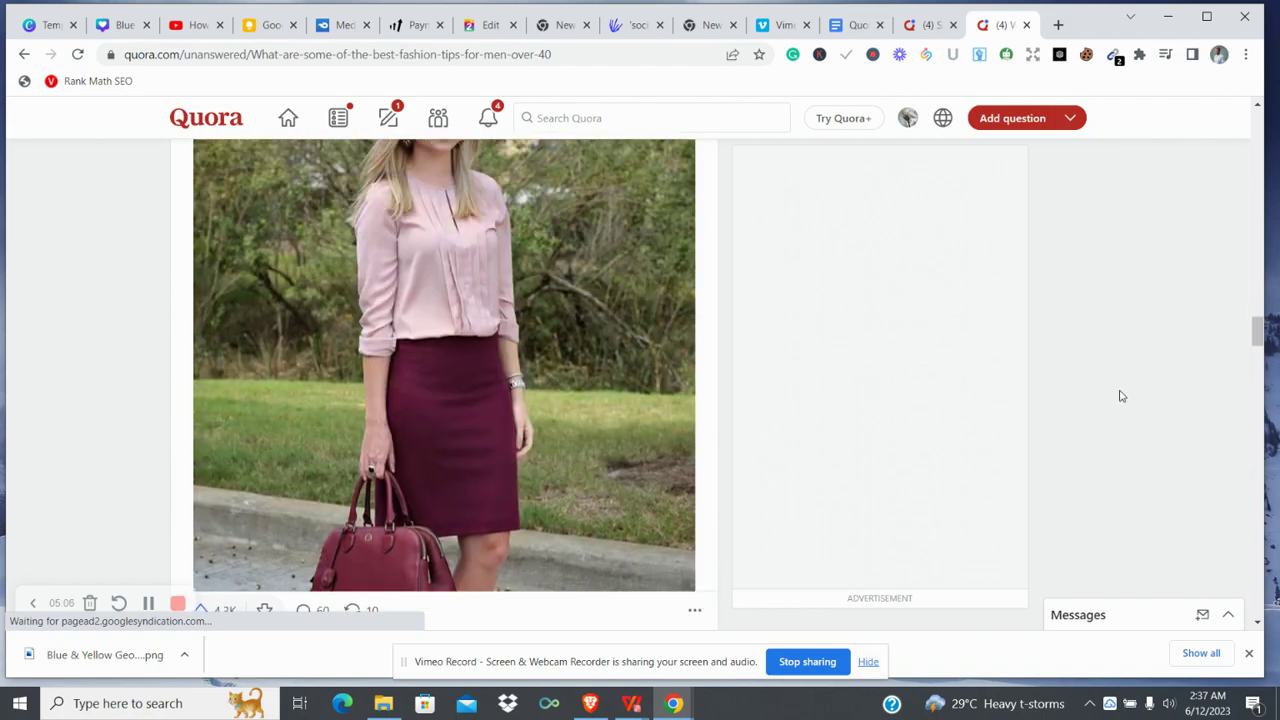
left_click_drag(1258, 331, 1273, 162)
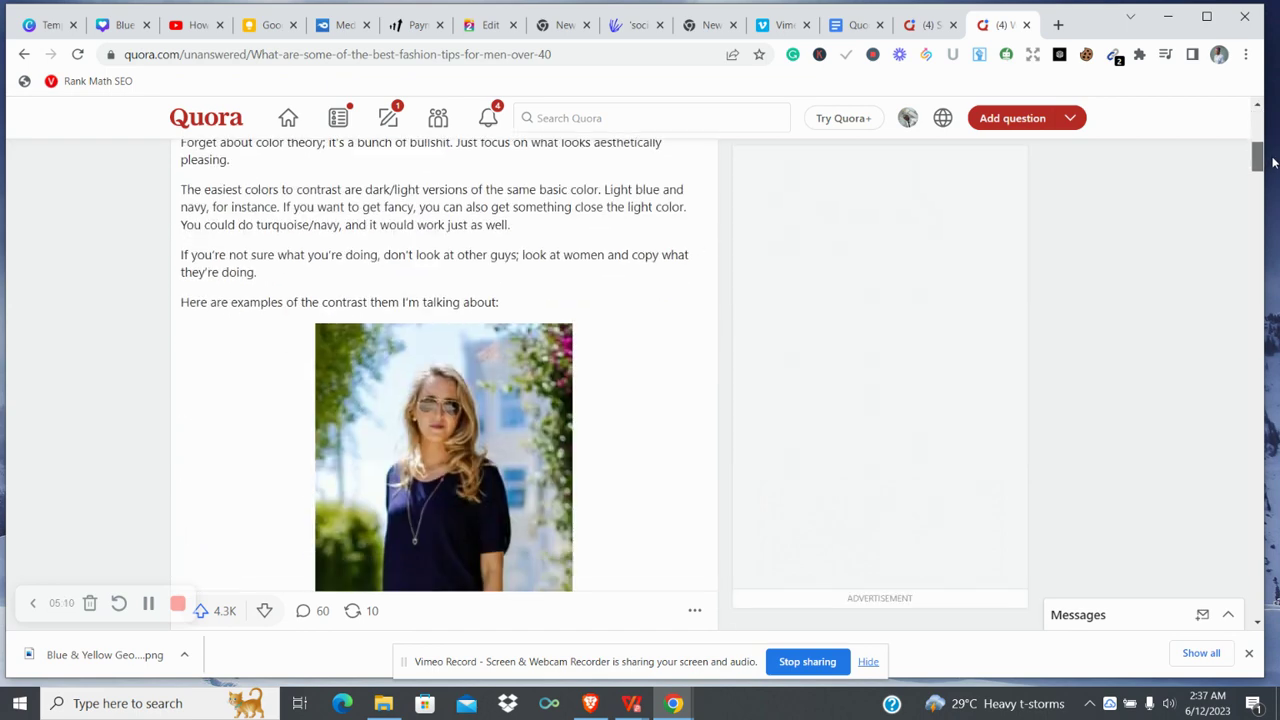
scroll(580, 515, "up", 2)
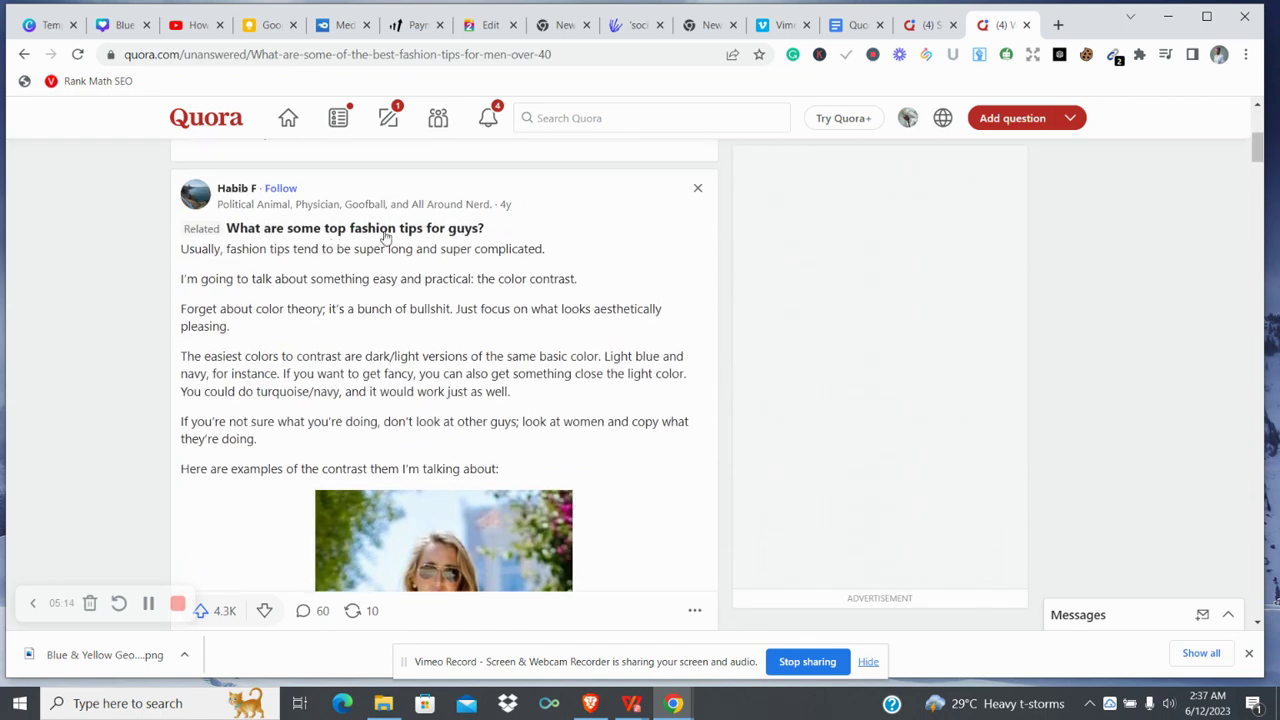
left_click_drag(1256, 155, 1250, 396)
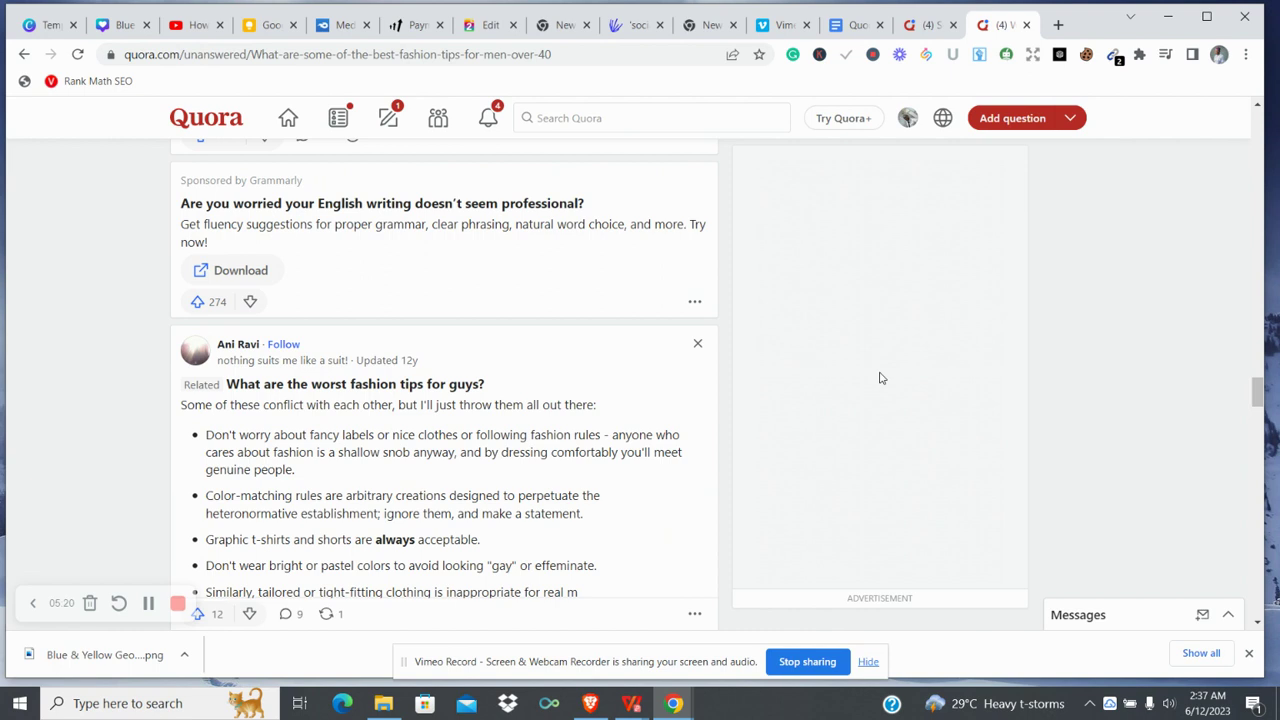
Expand the answer to "What are the worst fashion tips for guys?" and copy its entire bulleted list
scroll(484, 465, "down", 2)
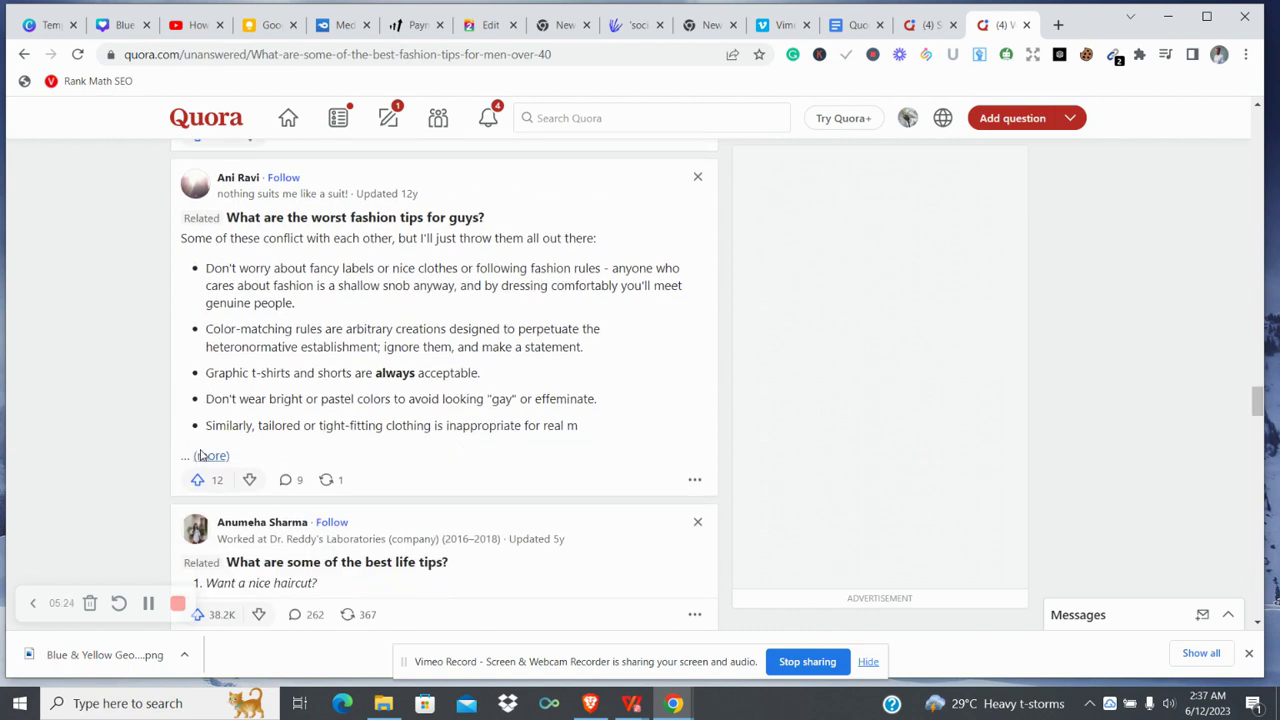
left_click(210, 456)
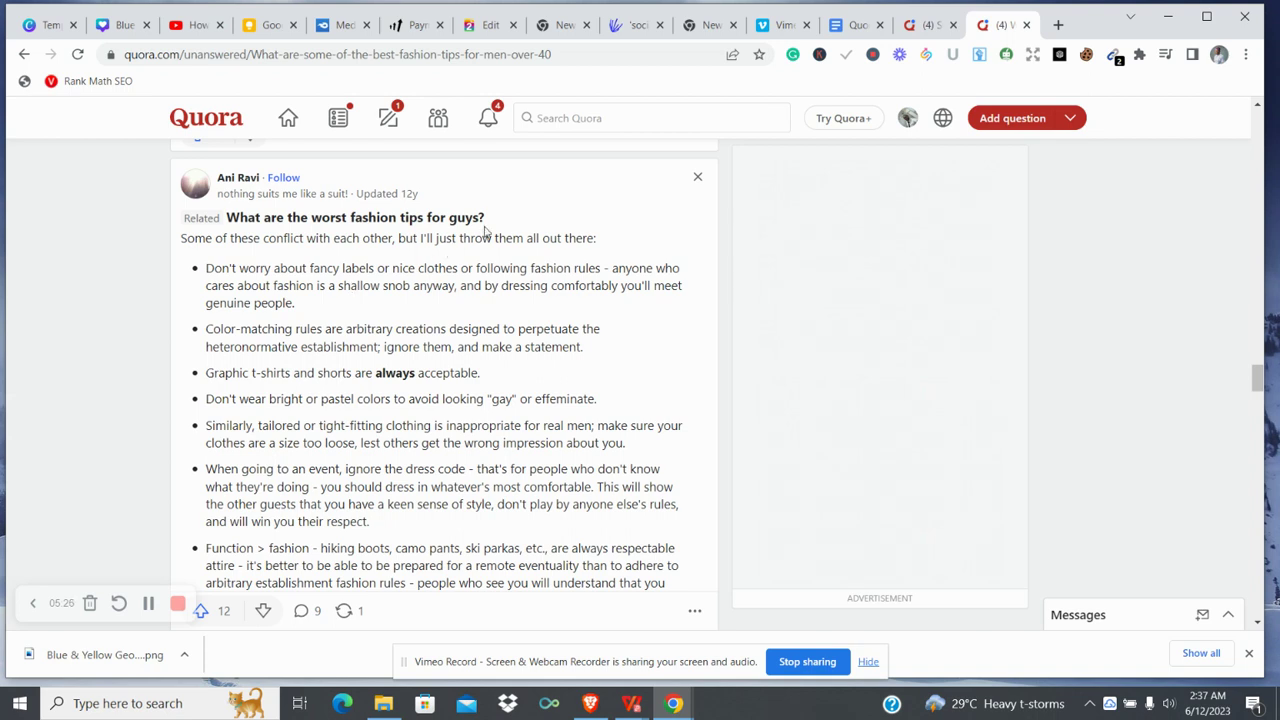
left_click_drag(495, 218, 425, 217)
scroll(351, 228, "up", 1)
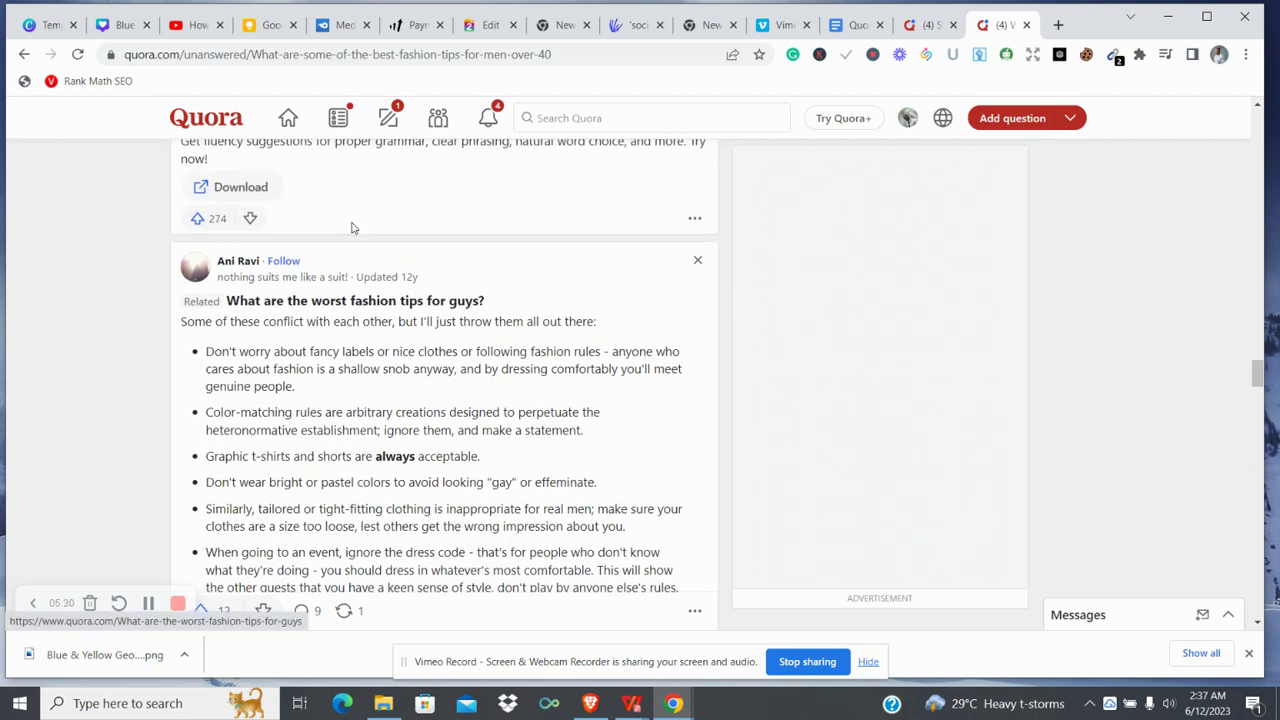
left_click_drag(187, 354, 506, 349)
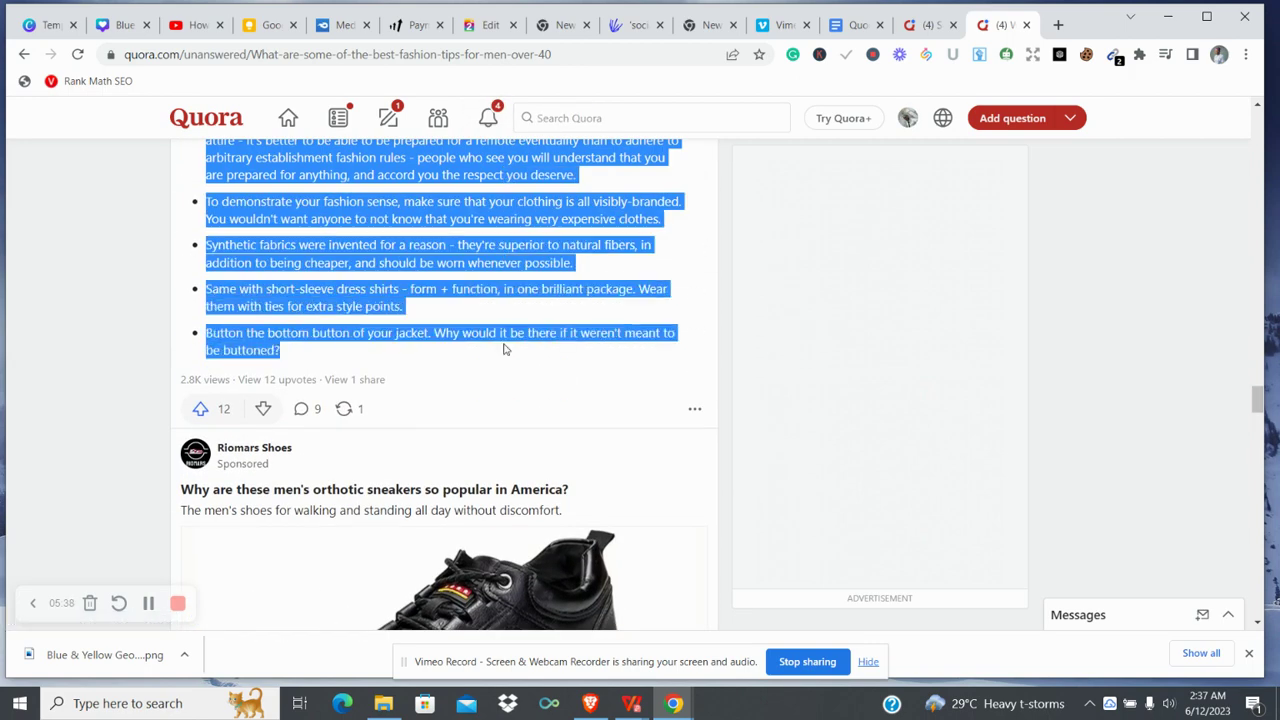
right_click(297, 286)
left_click(337, 294)
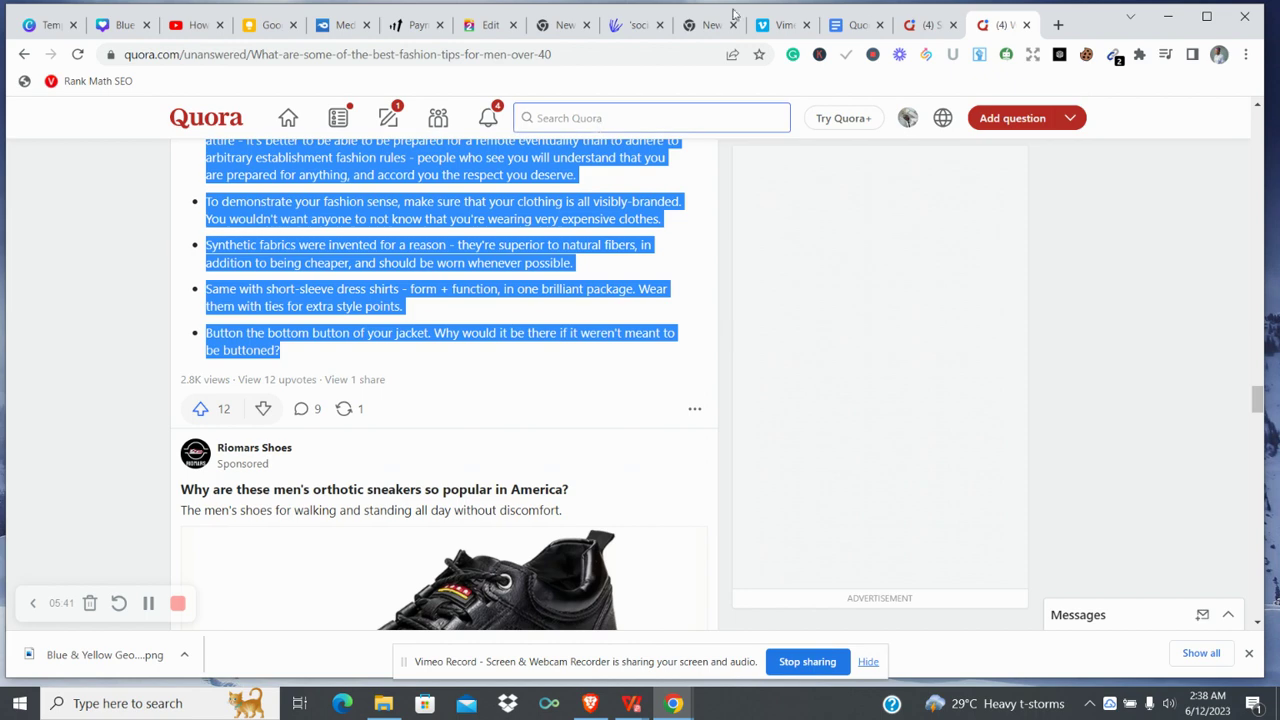
Switch to the Google Docs document "Quora Content Creation Hack" and paste the copied list into the empty page
left_click(856, 25)
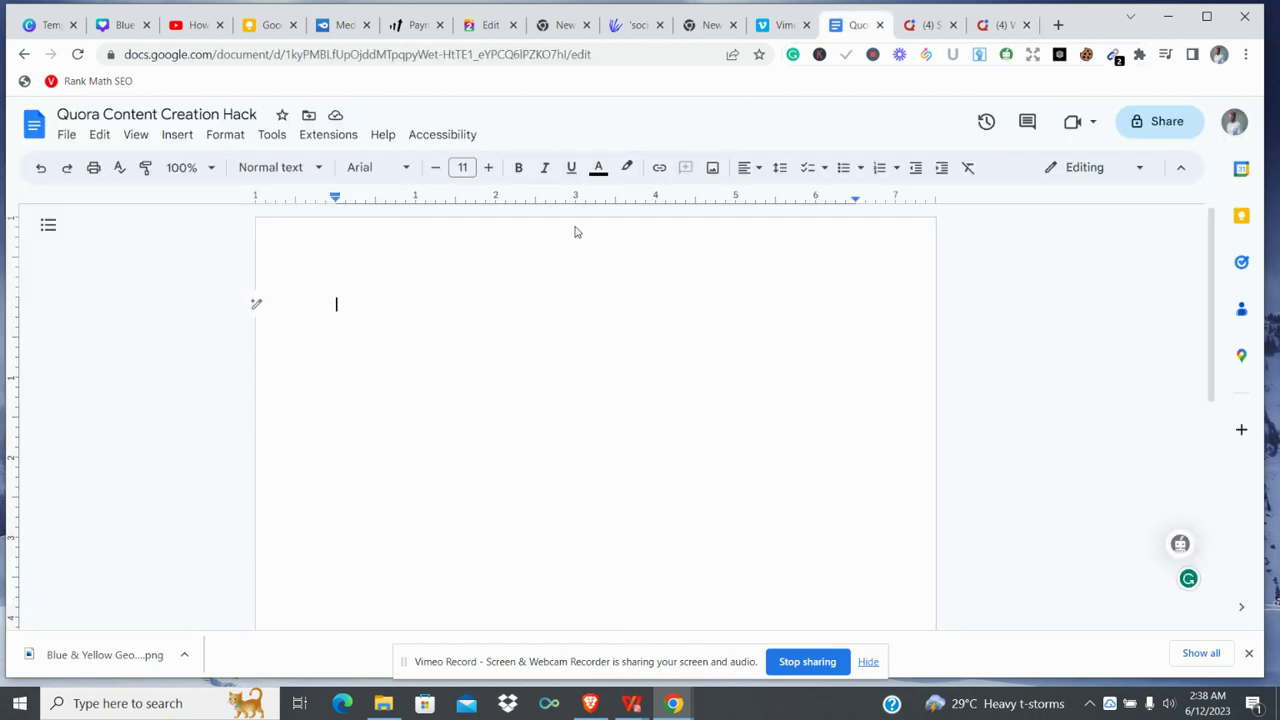
right_click(363, 316)
left_click(391, 373)
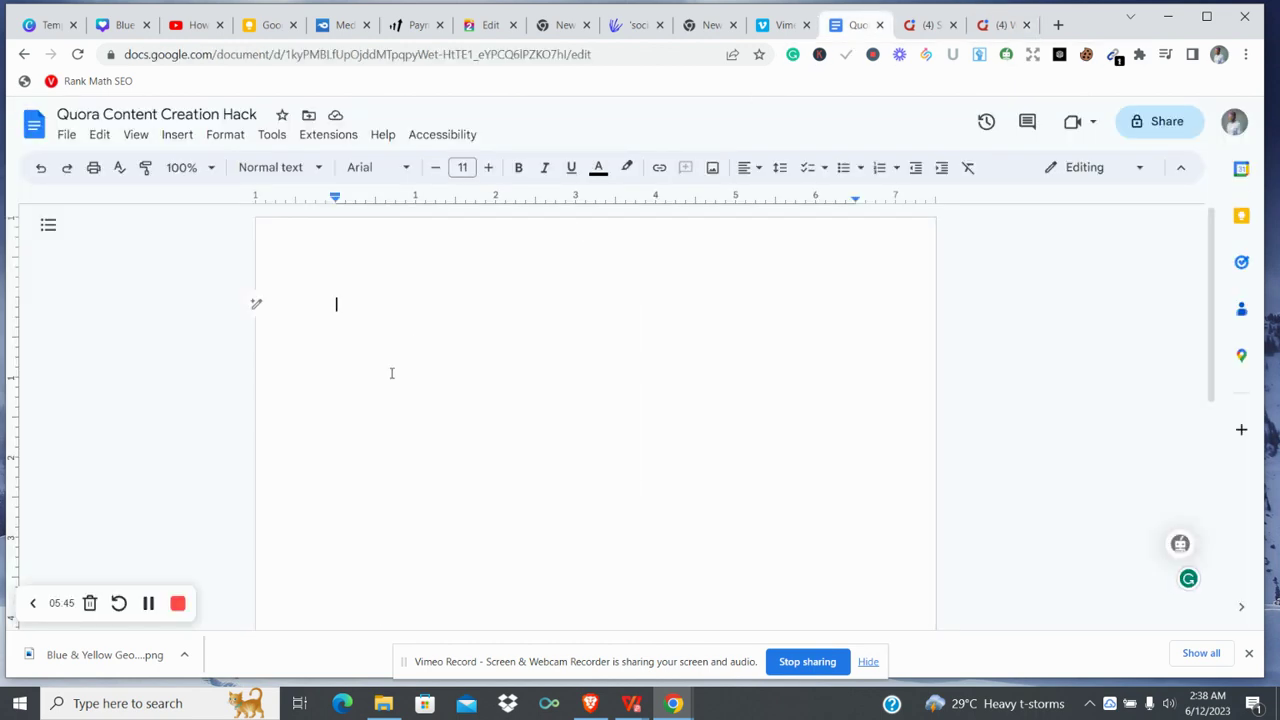
scroll(391, 373, "up", 3)
scroll(391, 373, "down", 1)
scroll(391, 368, "up", 1)
Turn the first pasted list item into a plain, unindented paragraph at the start of the document, without blank bullets above it
left_click(350, 271)
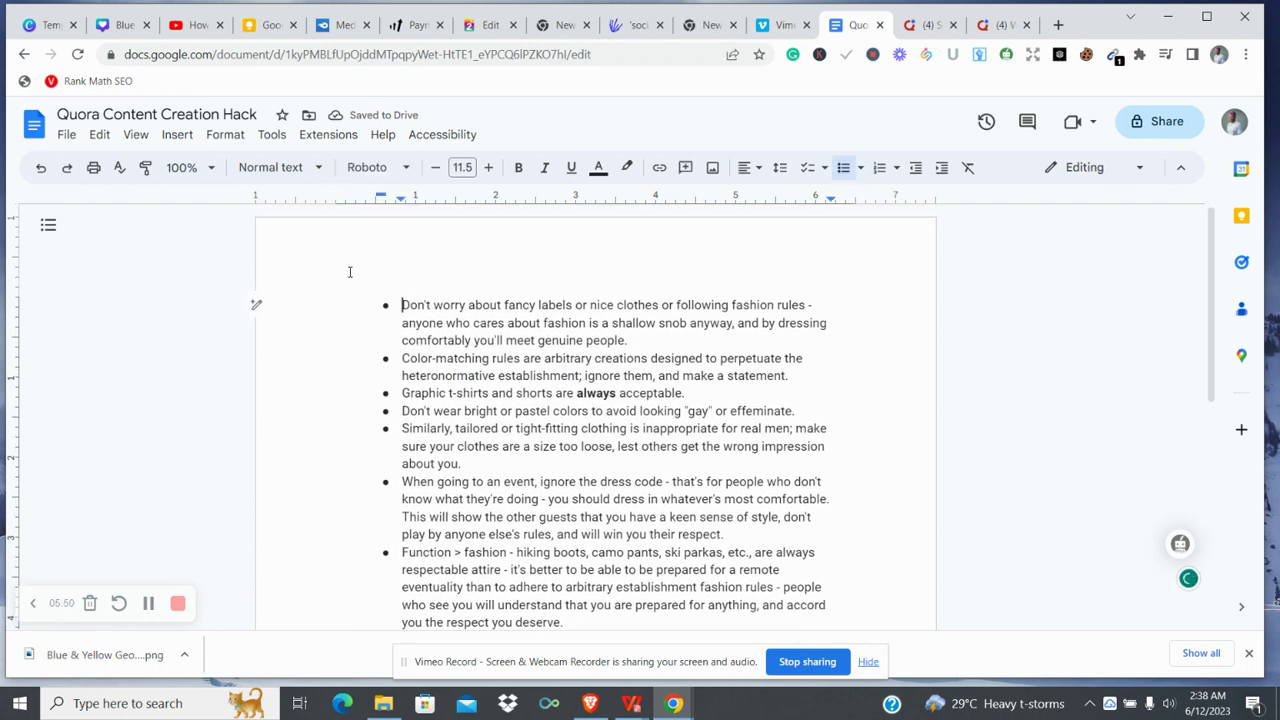
key("Return")
key("Return")
key("Return")
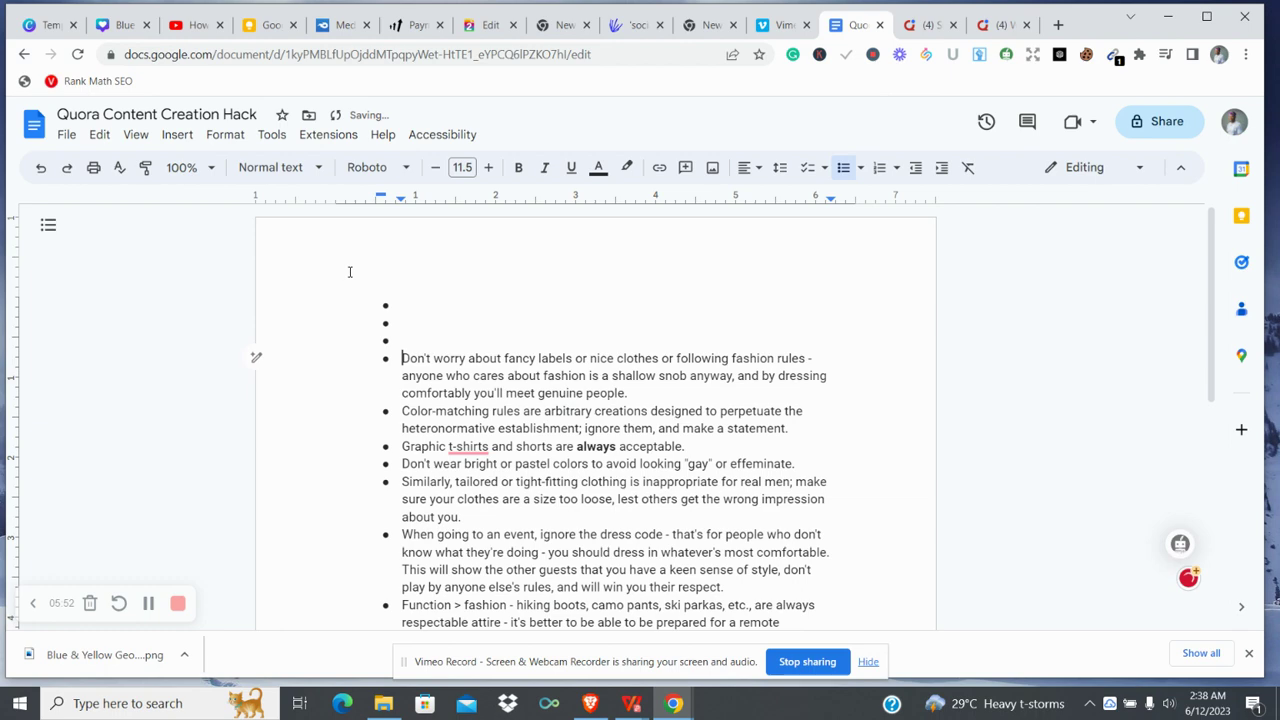
key("BackSpace")
key("BackSpace")
key("BackSpace")
key("BackSpace")
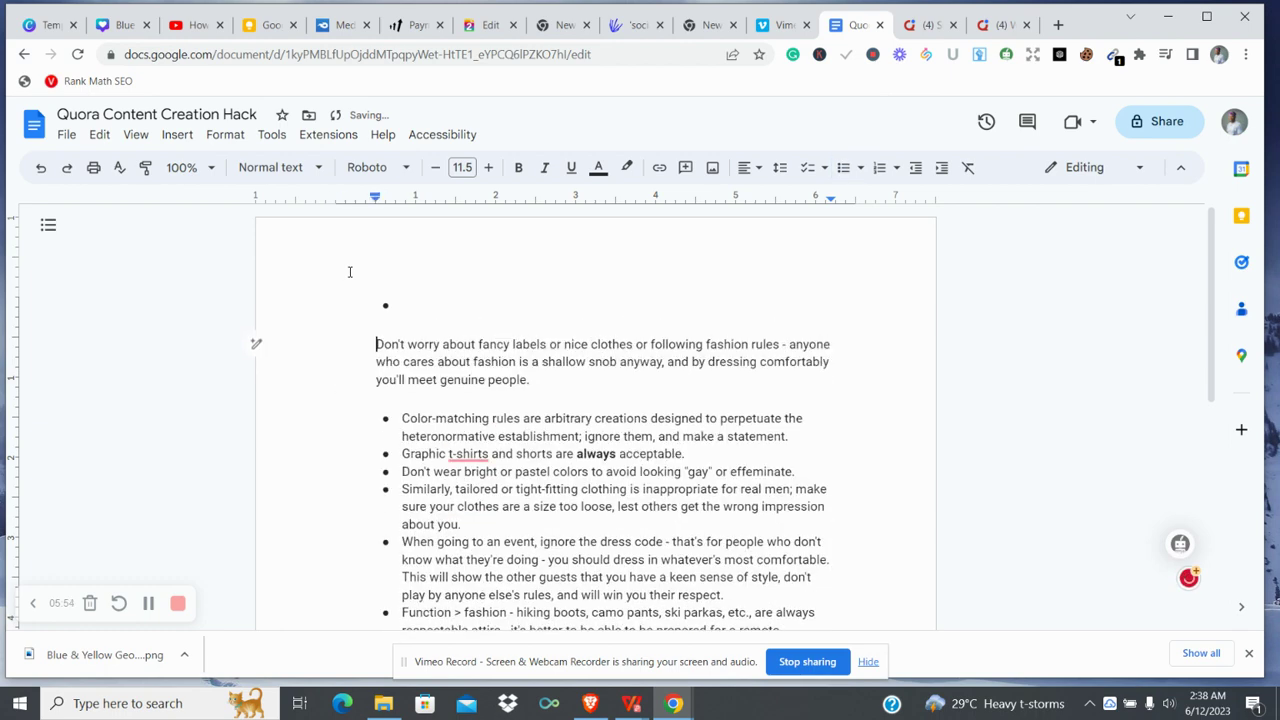
key("BackSpace")
Write "What are some of the worst fashion tips for males above." as its own line above the opening paragraph
type("What are the")
key("BackSpace")
key("BackSpace")
key("BackSpace")
key("BackSpace")
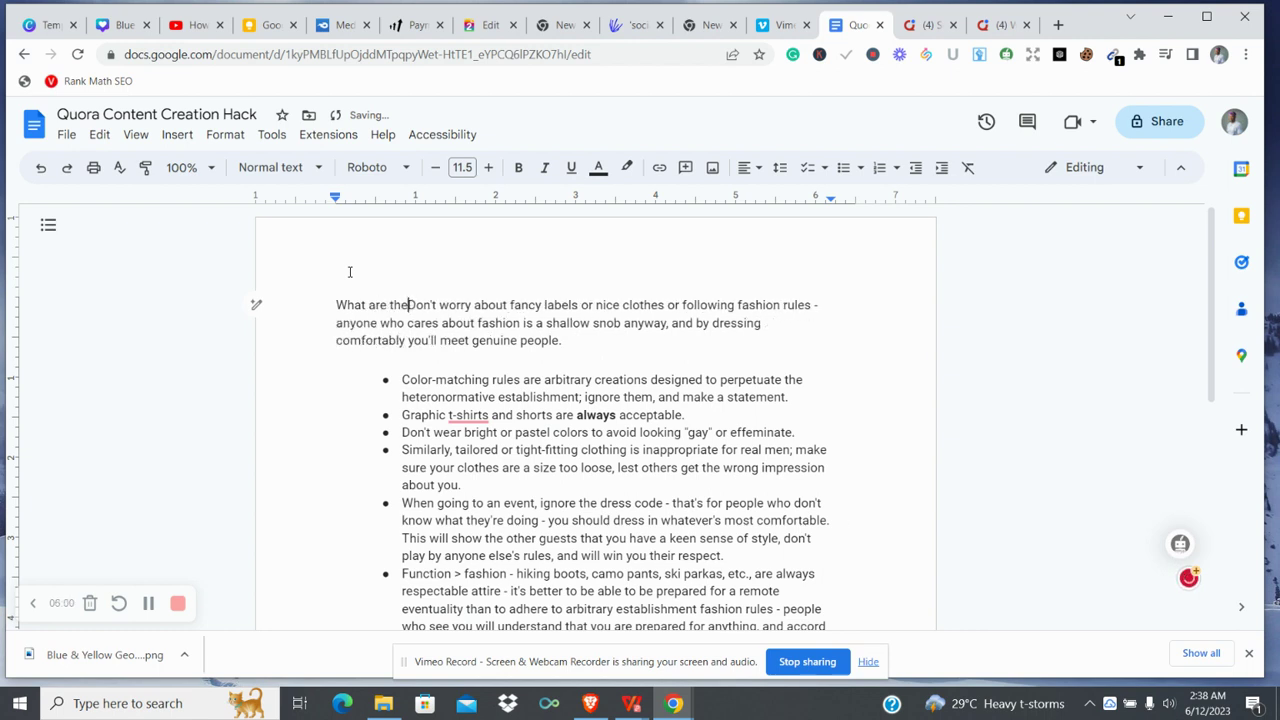
type("some")
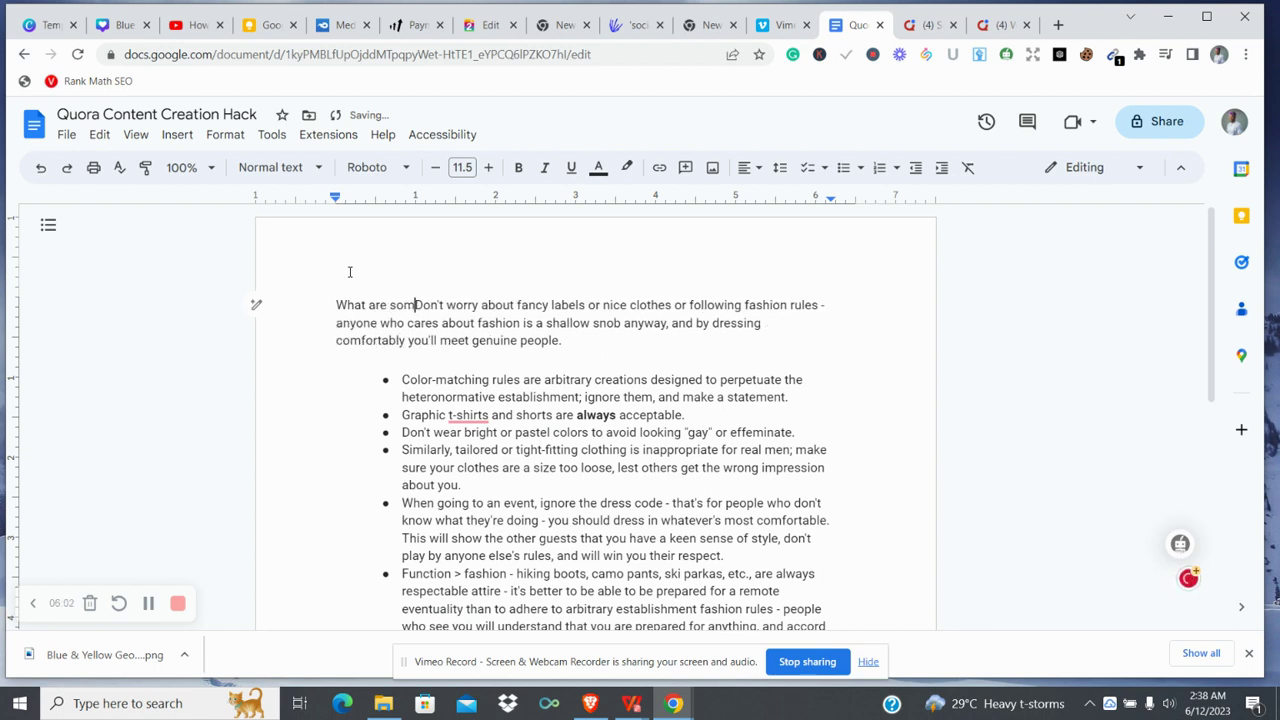
type(" of the wor")
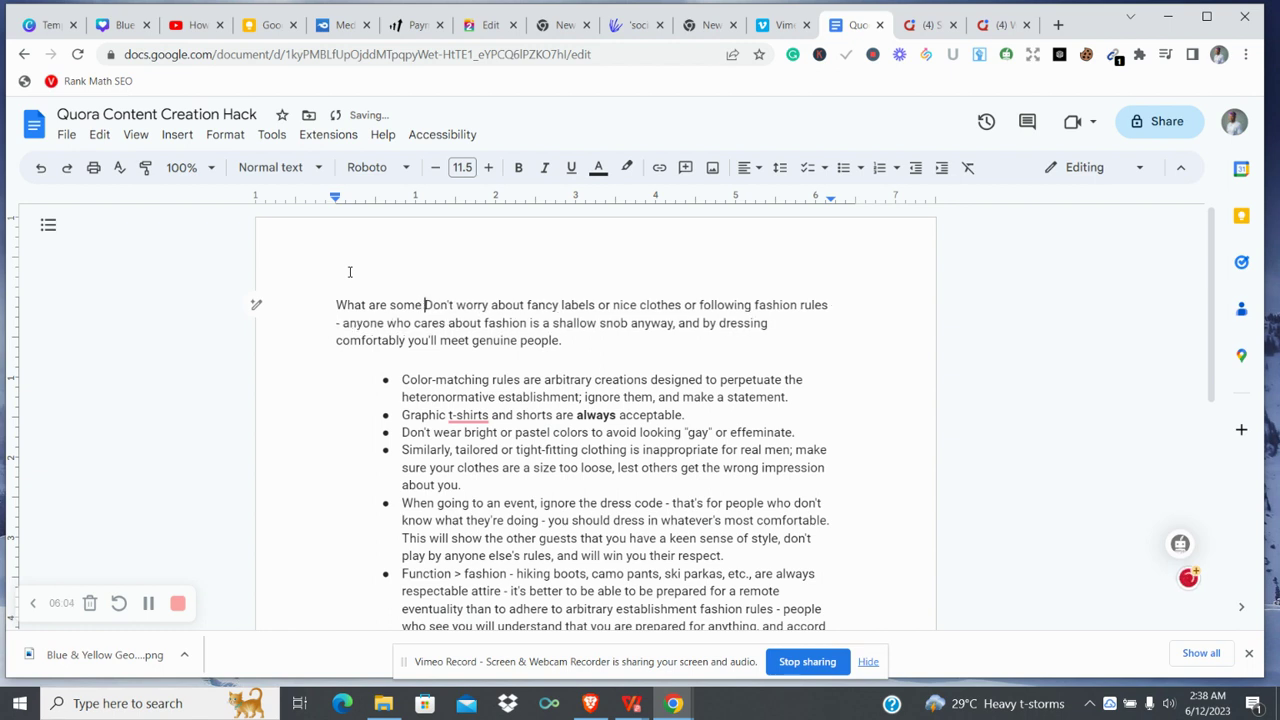
type("s")
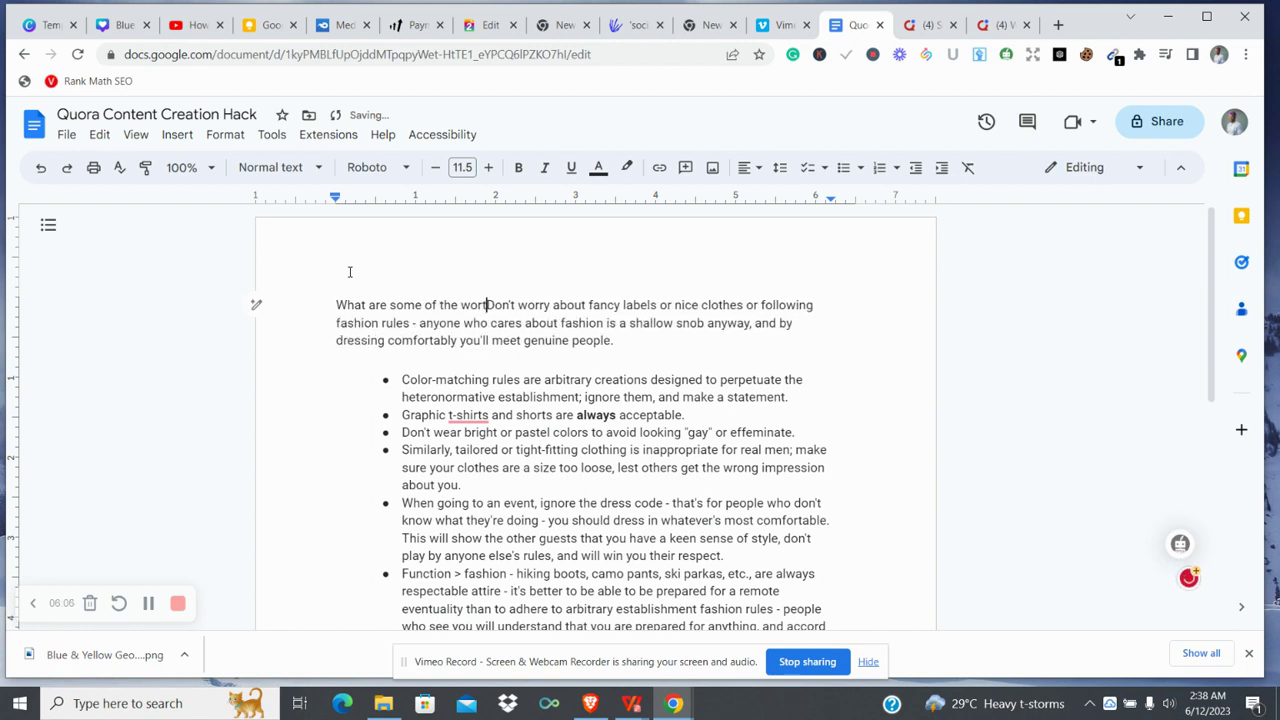
type("t fashio")
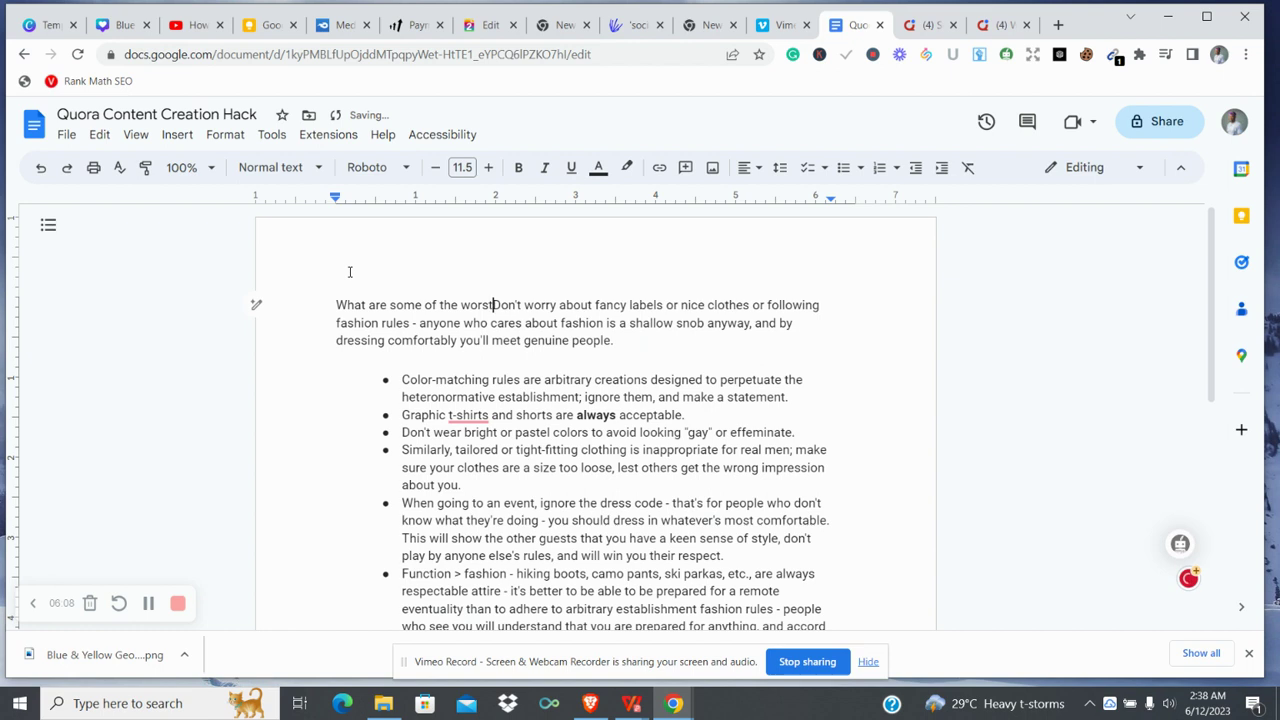
type("n ")
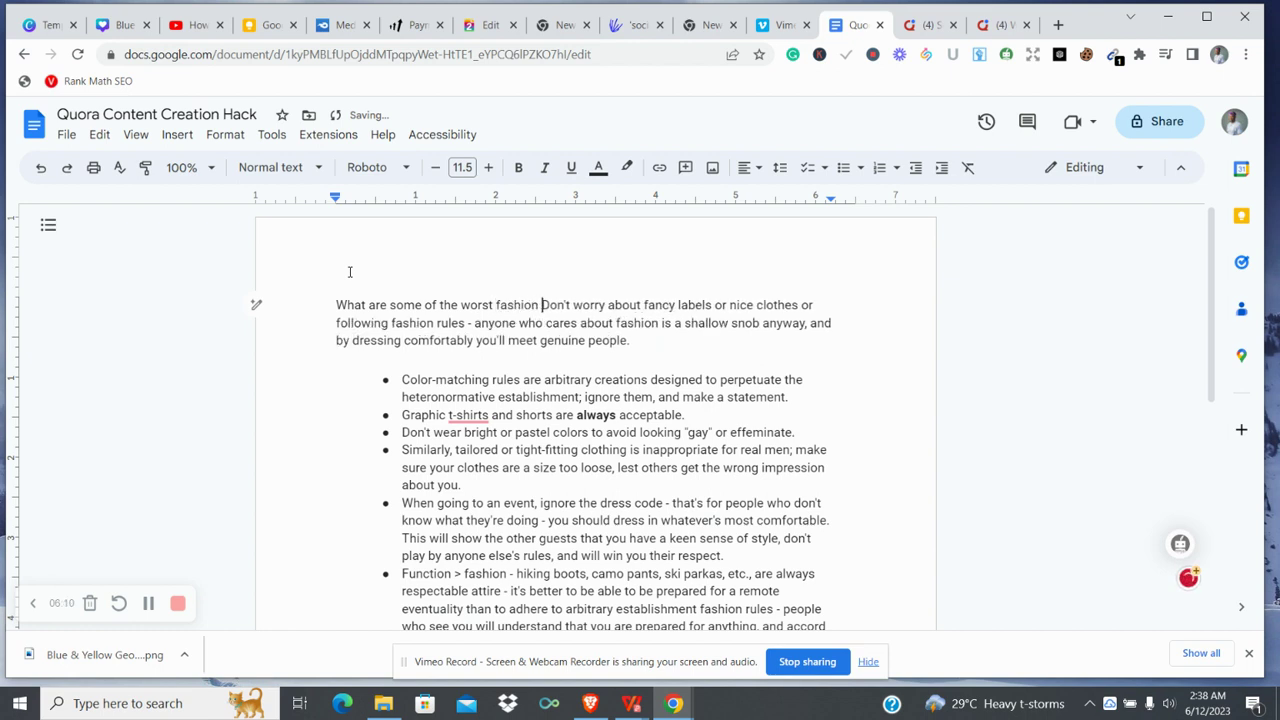
type("tips fo")
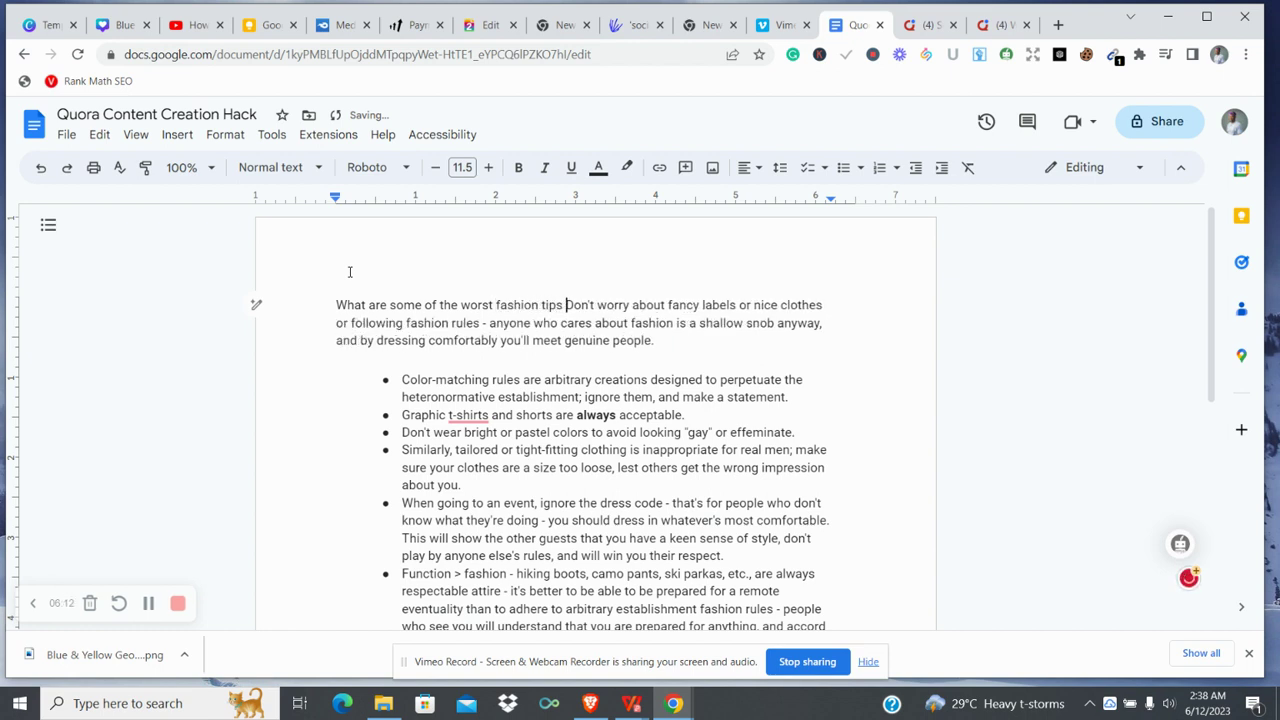
type("r ")
type("males abo")
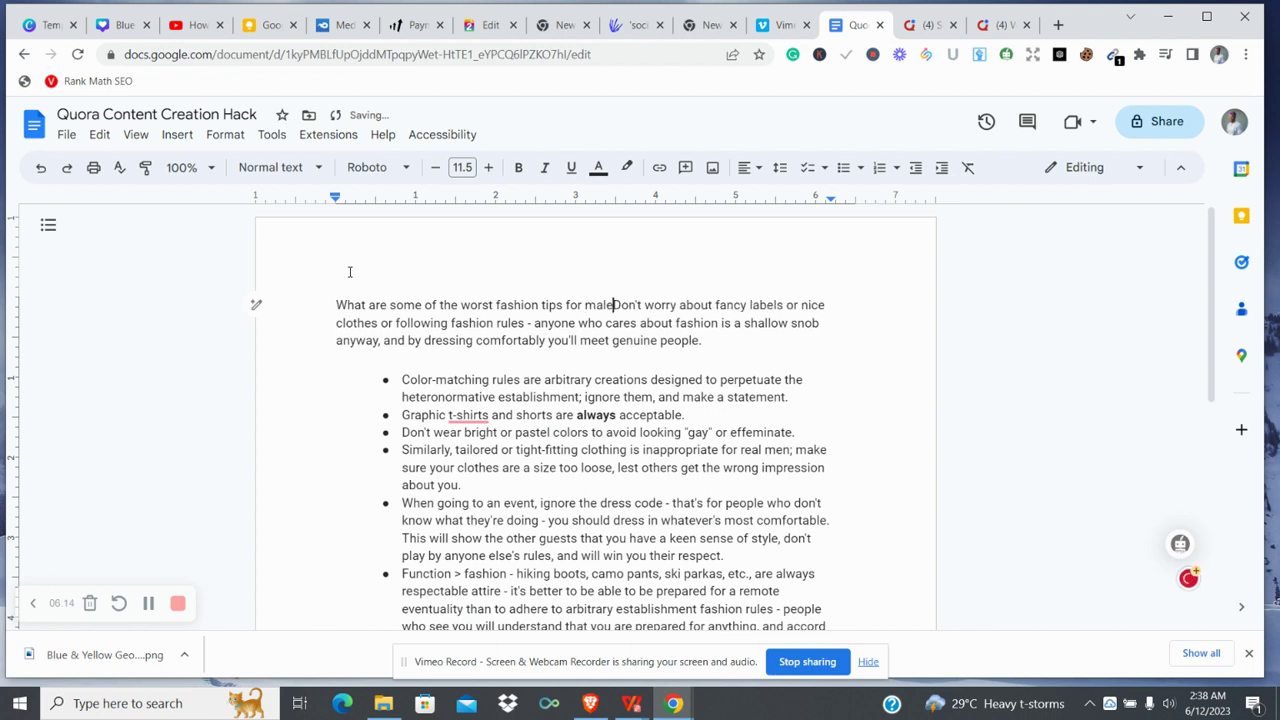
type("ve")
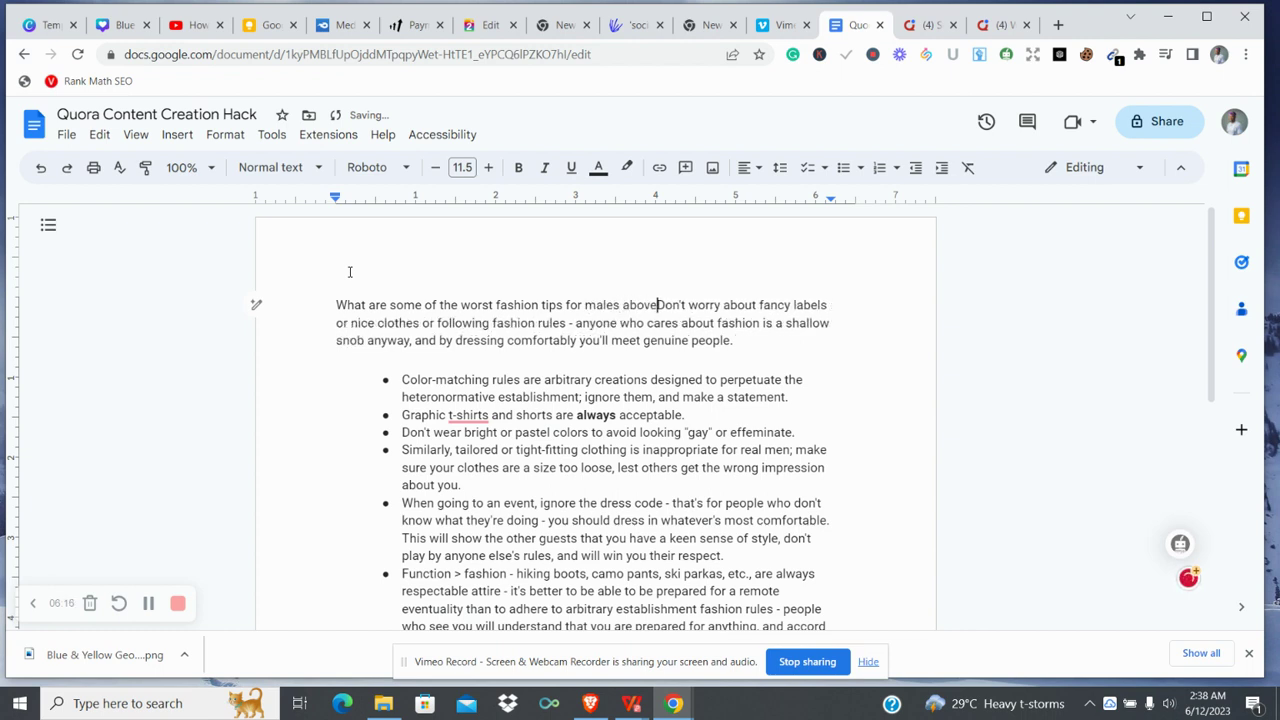
type(".")
key("Return")
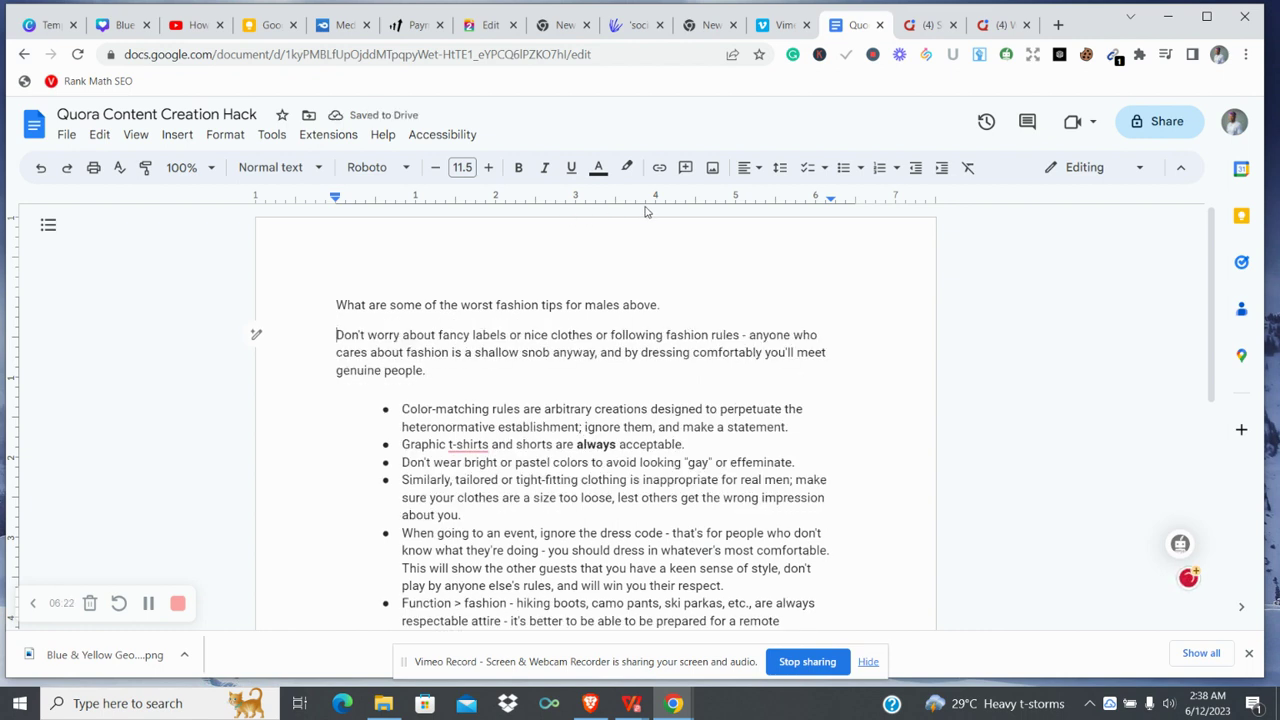
Replace the heading question's final period so that it ends with "above 40?"
left_click(653, 304)
left_click(661, 304)
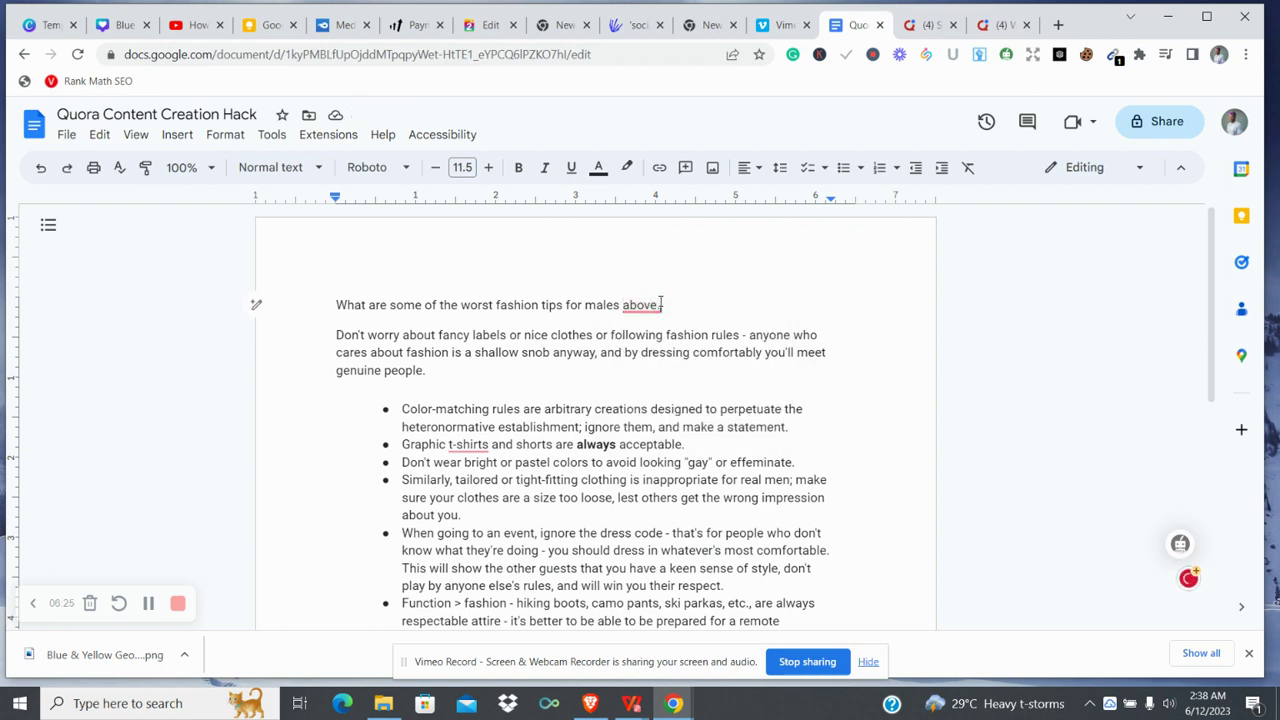
key("BackSpace")
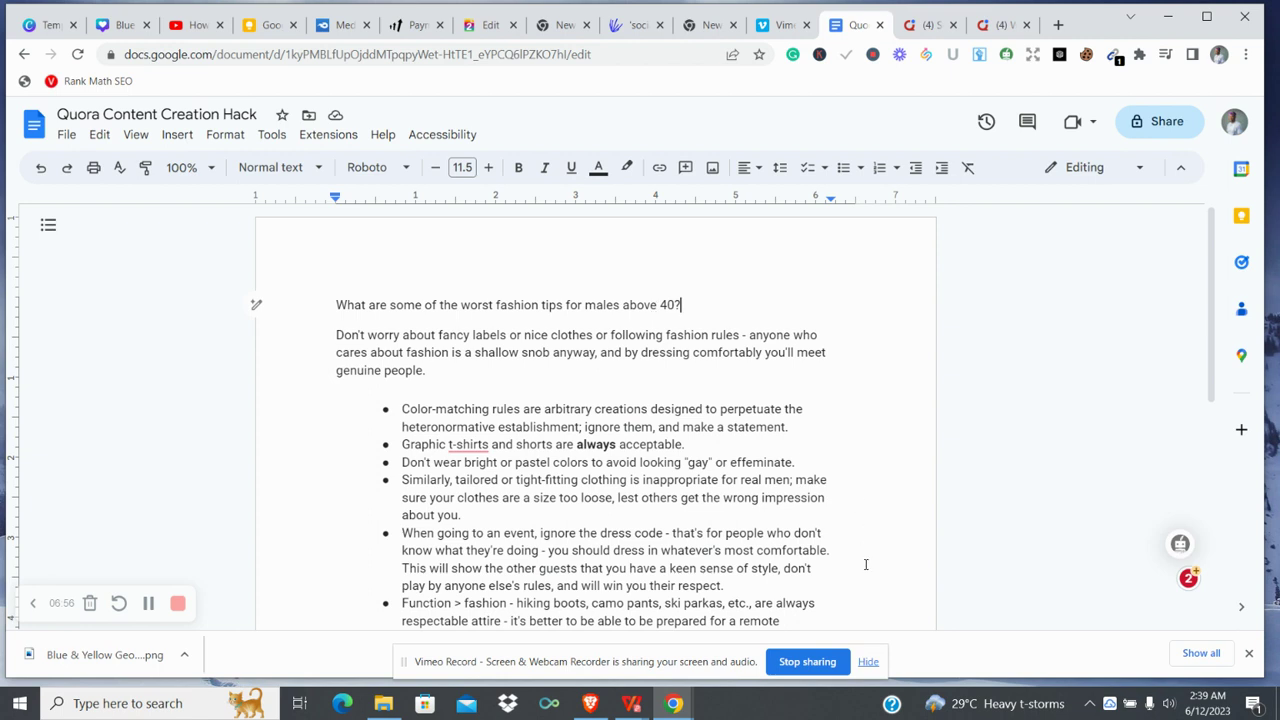
Insert an unbulleted blank line after the color-matching rules item and another after the graphic t-shirts item
left_click(798, 427)
key("Return")
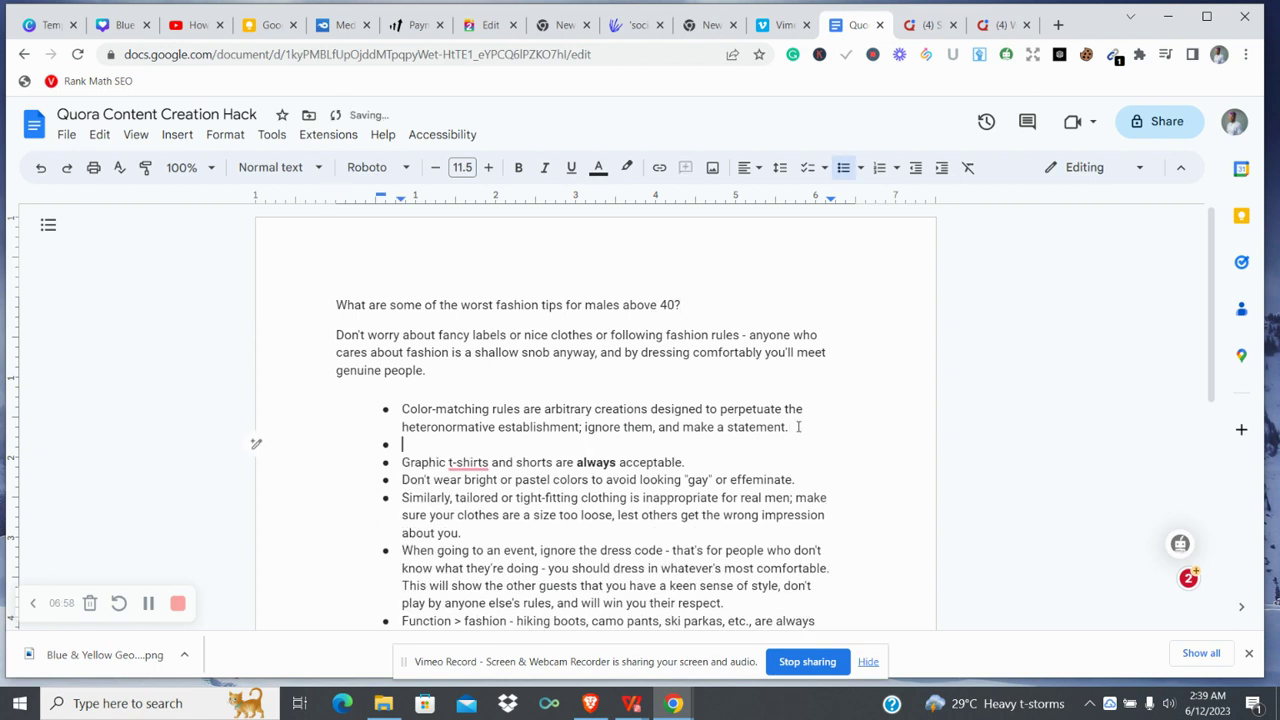
key("Return")
key("BackSpace")
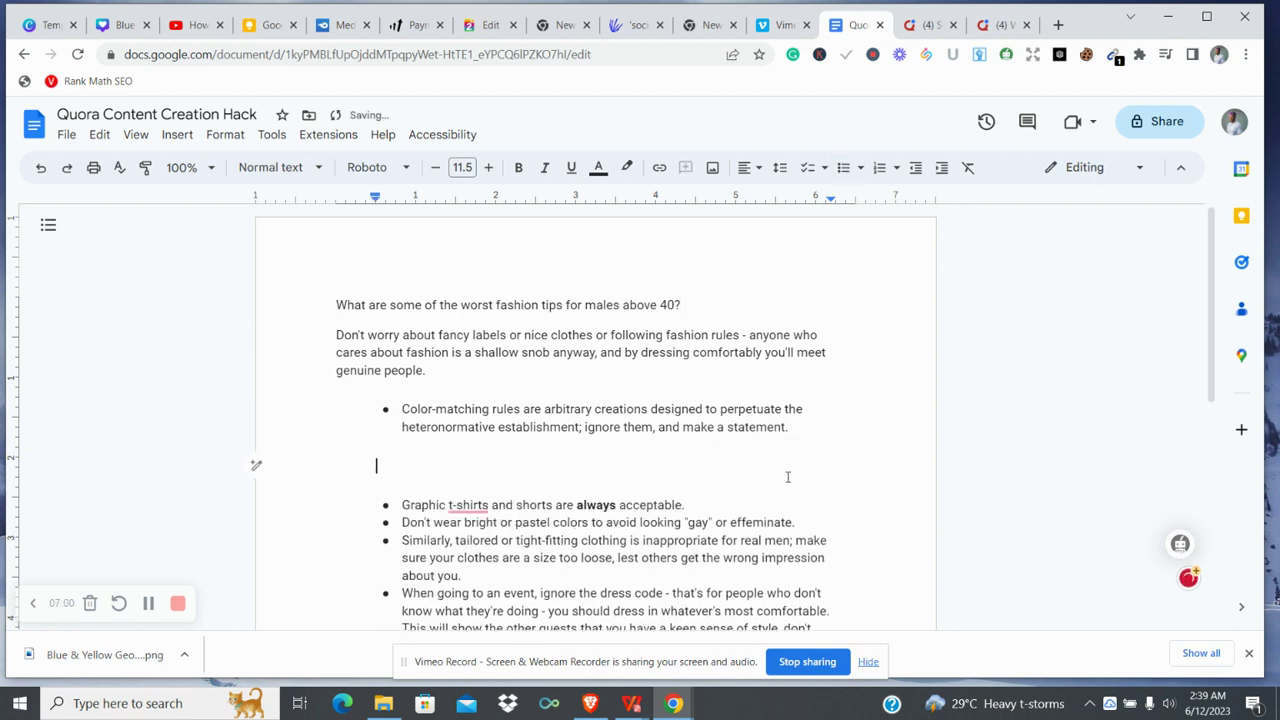
left_click(740, 507)
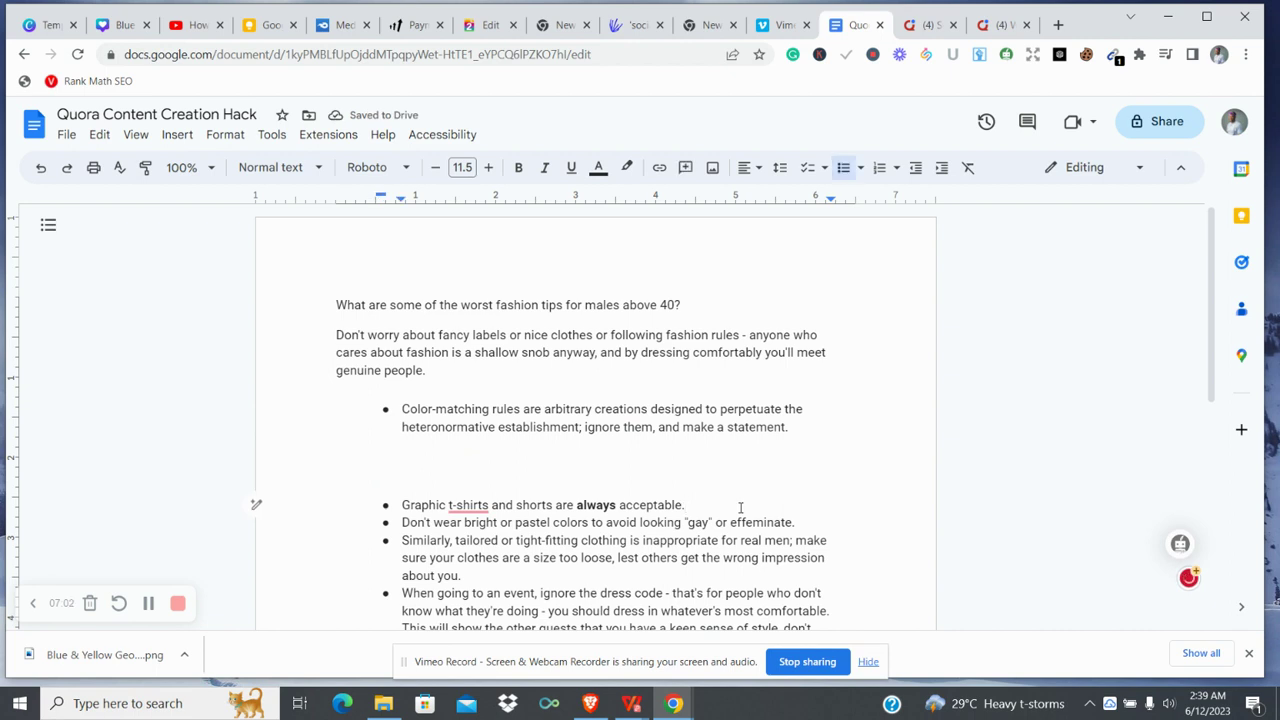
key("Return")
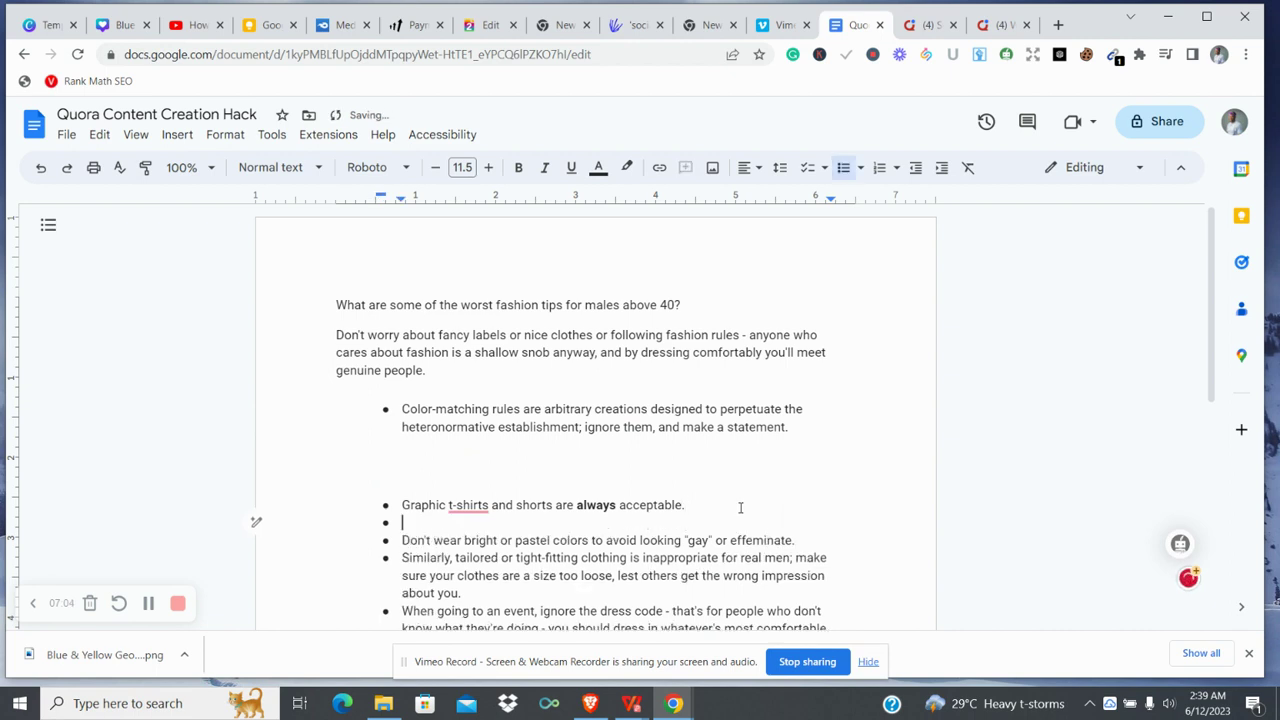
key("BackSpace")
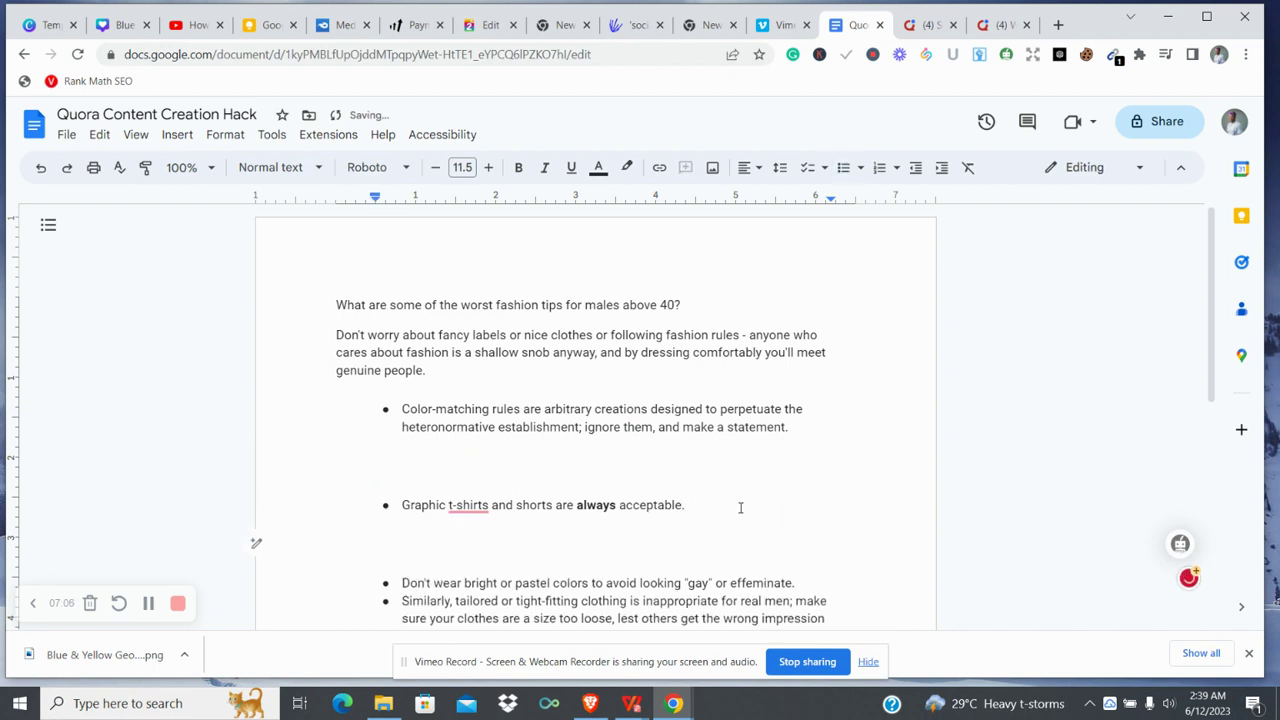
Separate the bright or pastel colors item and the tight-fitting clothing item from their following bullets with unbulleted blank lines
scroll(740, 507, "down", 3)
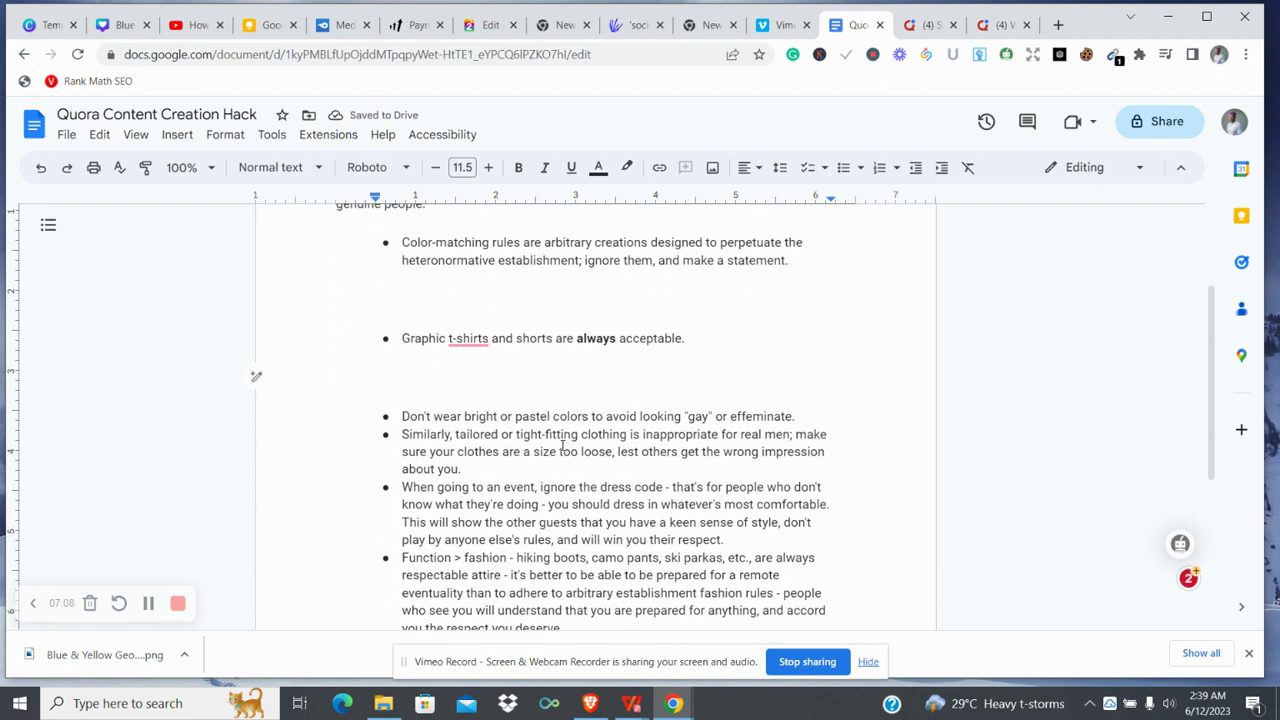
left_click(797, 415)
key("Return")
key("Return")
key("Return")
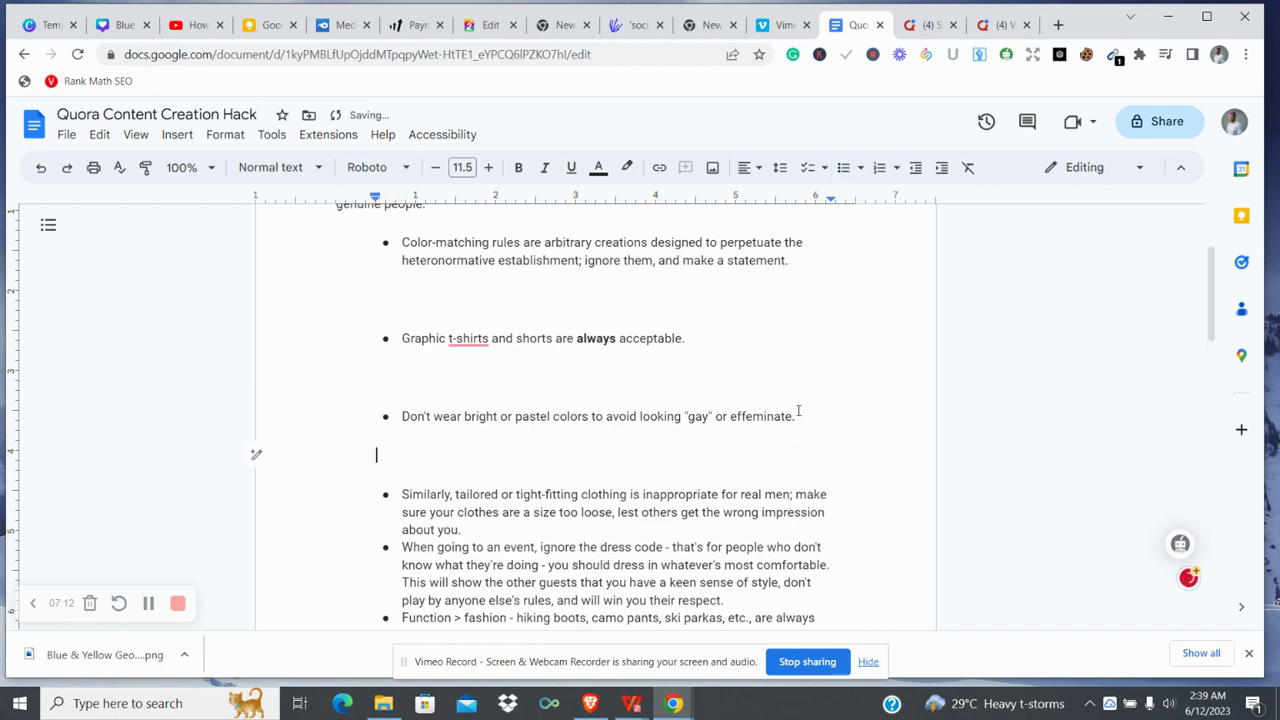
scroll(798, 410, "up", 2)
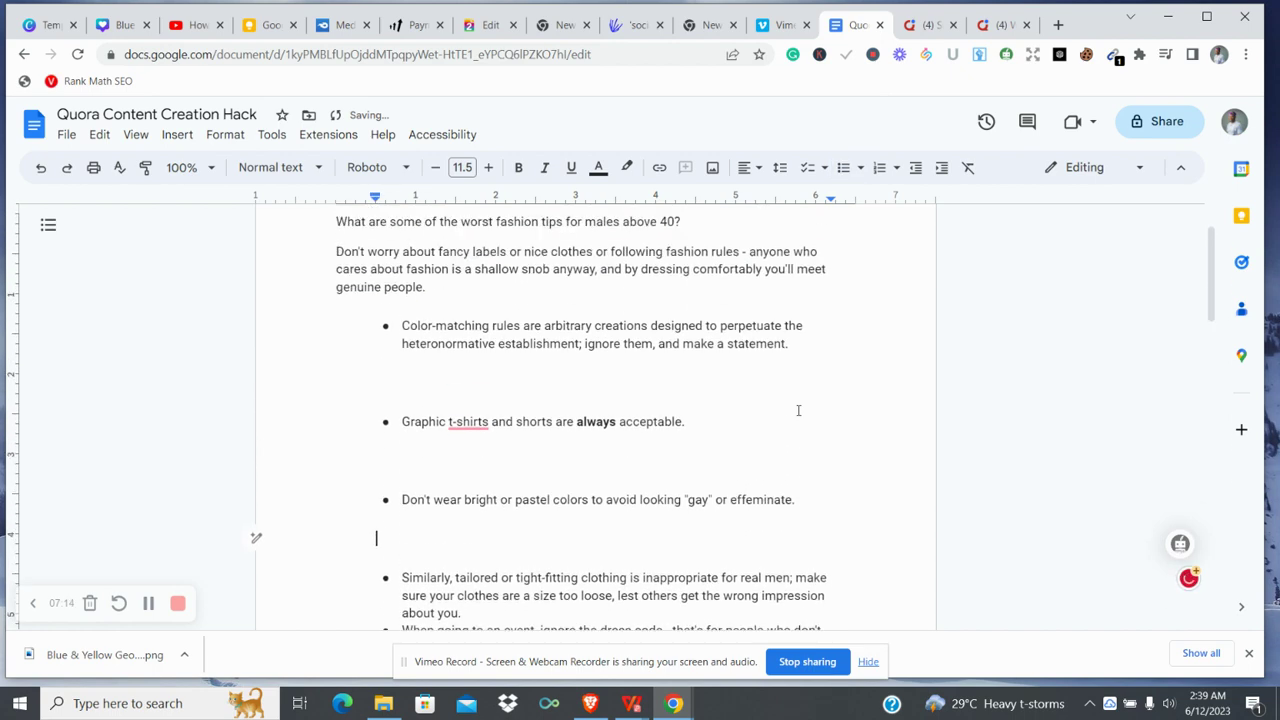
scroll(798, 410, "down", 1)
scroll(798, 410, "down", 1)
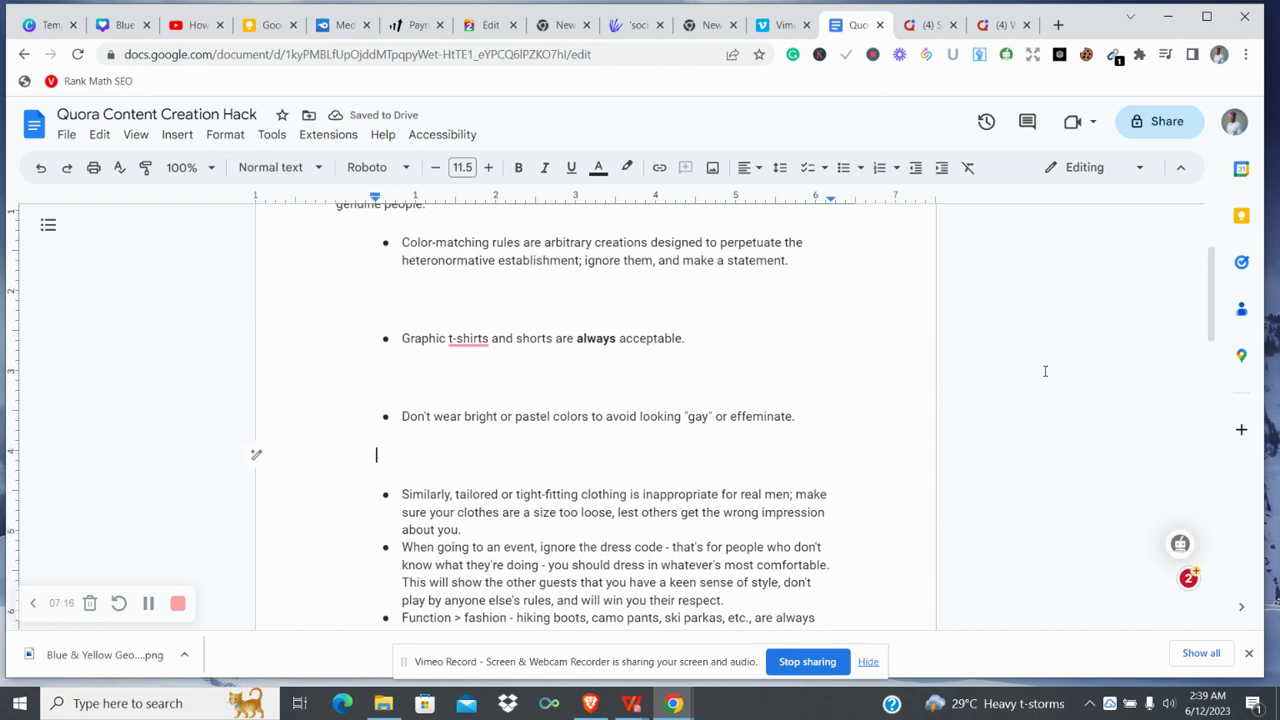
left_click_drag(1208, 292, 1208, 320)
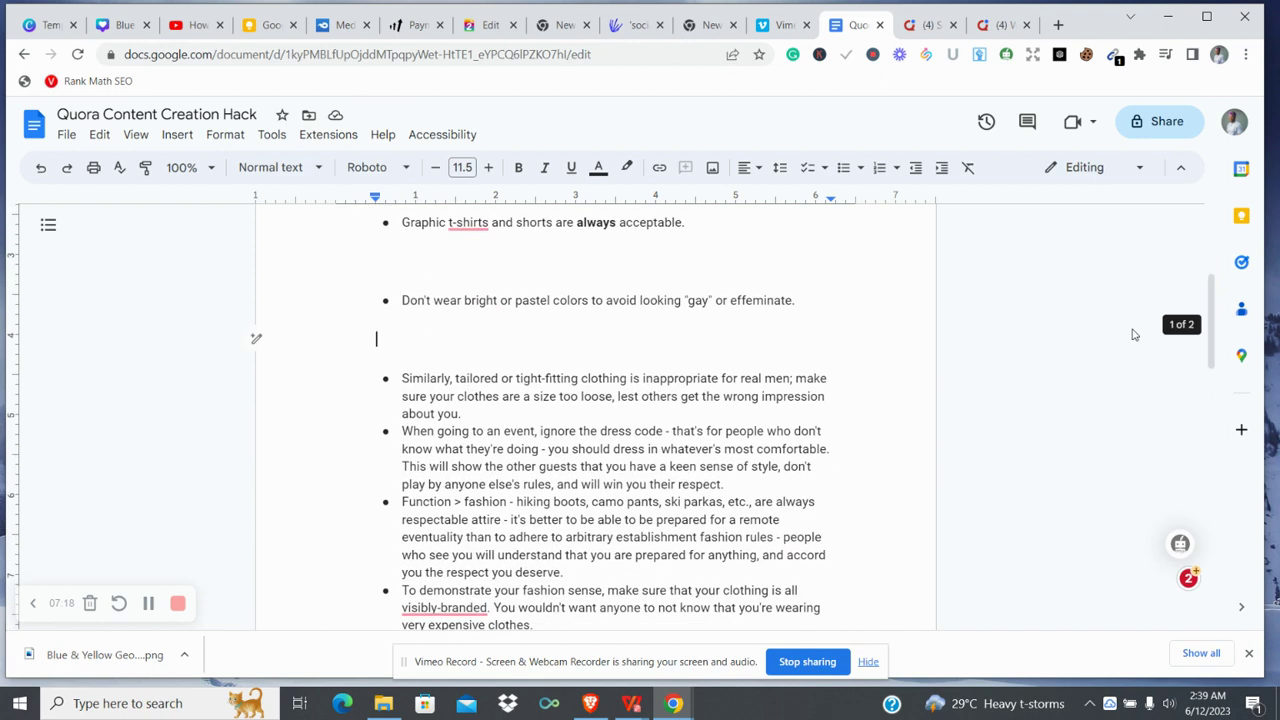
left_click(660, 410)
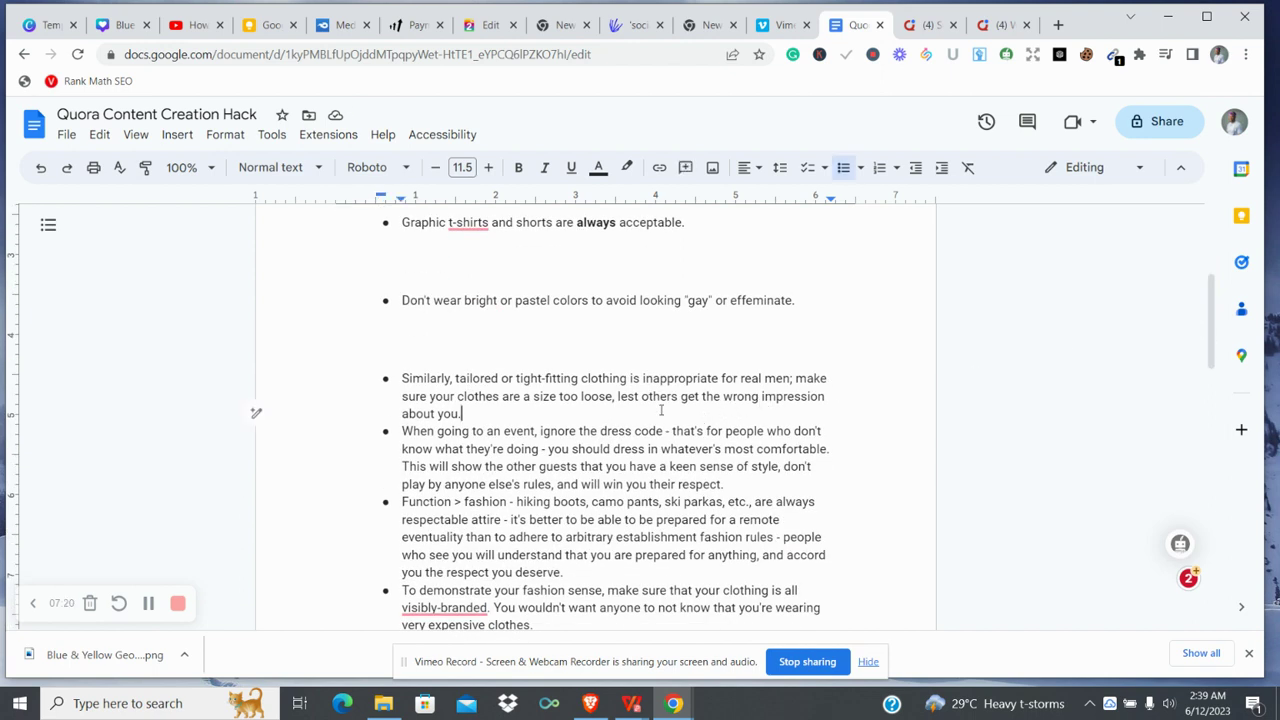
key("Return")
key("Return")
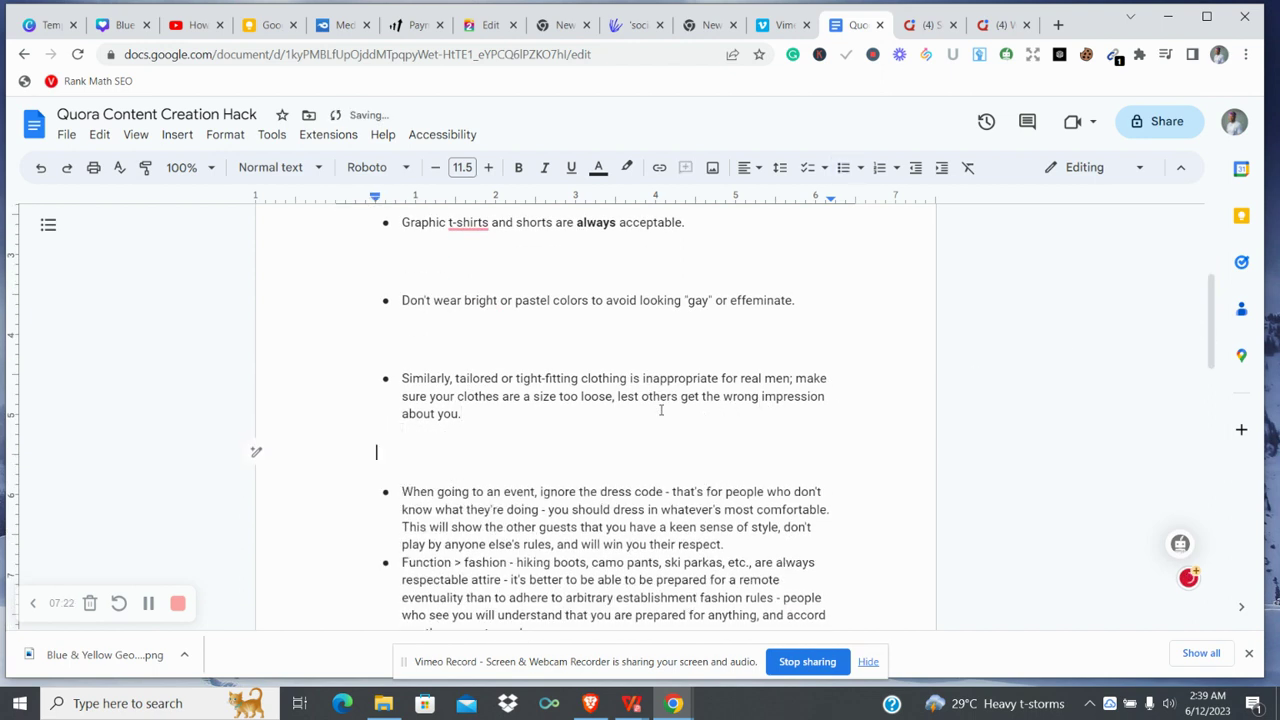
Add an unbulleted blank line below the event dress code item and below the visibly-branded clothing item
scroll(662, 408, "down", 1)
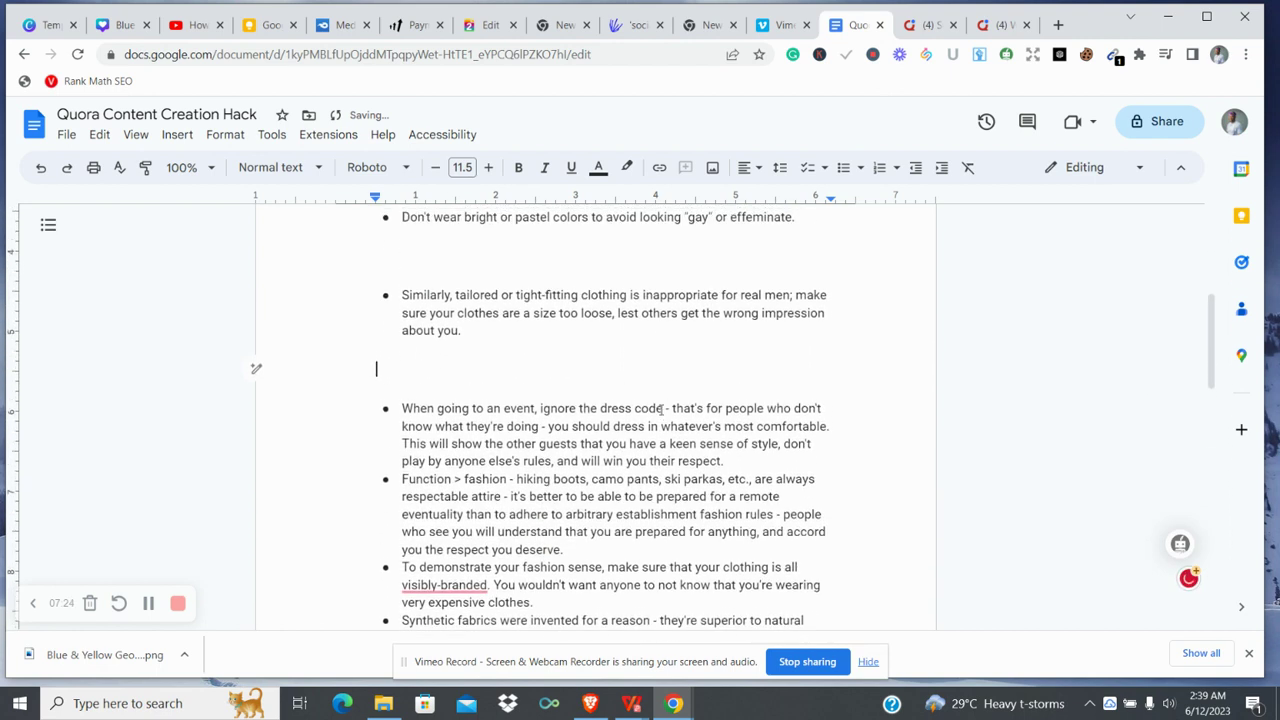
left_click(732, 463)
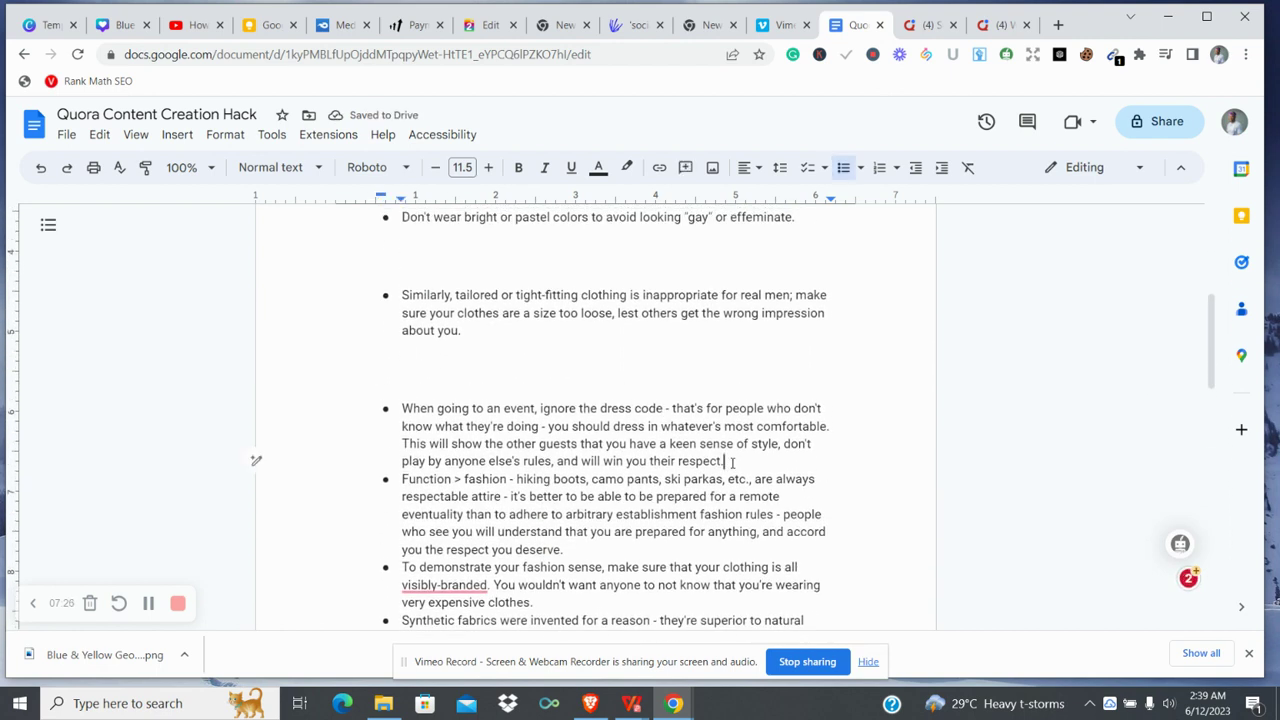
key("Return")
key("Return")
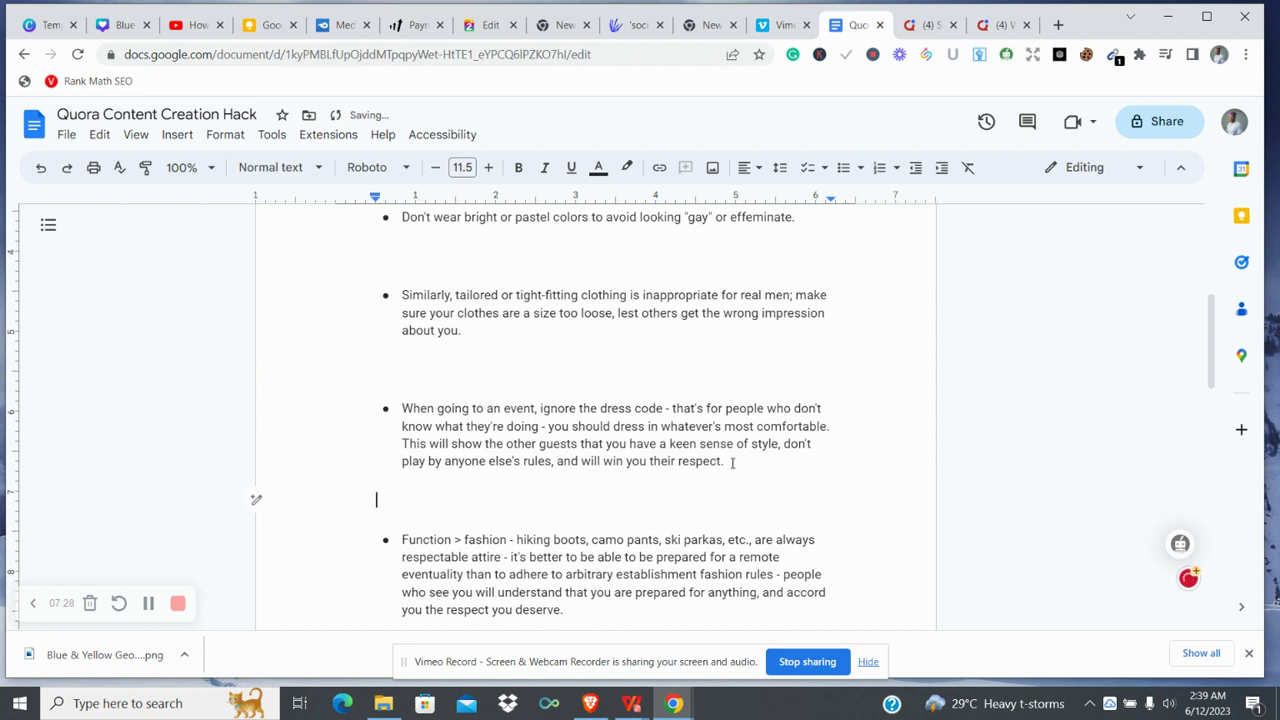
scroll(732, 463, "down", 3)
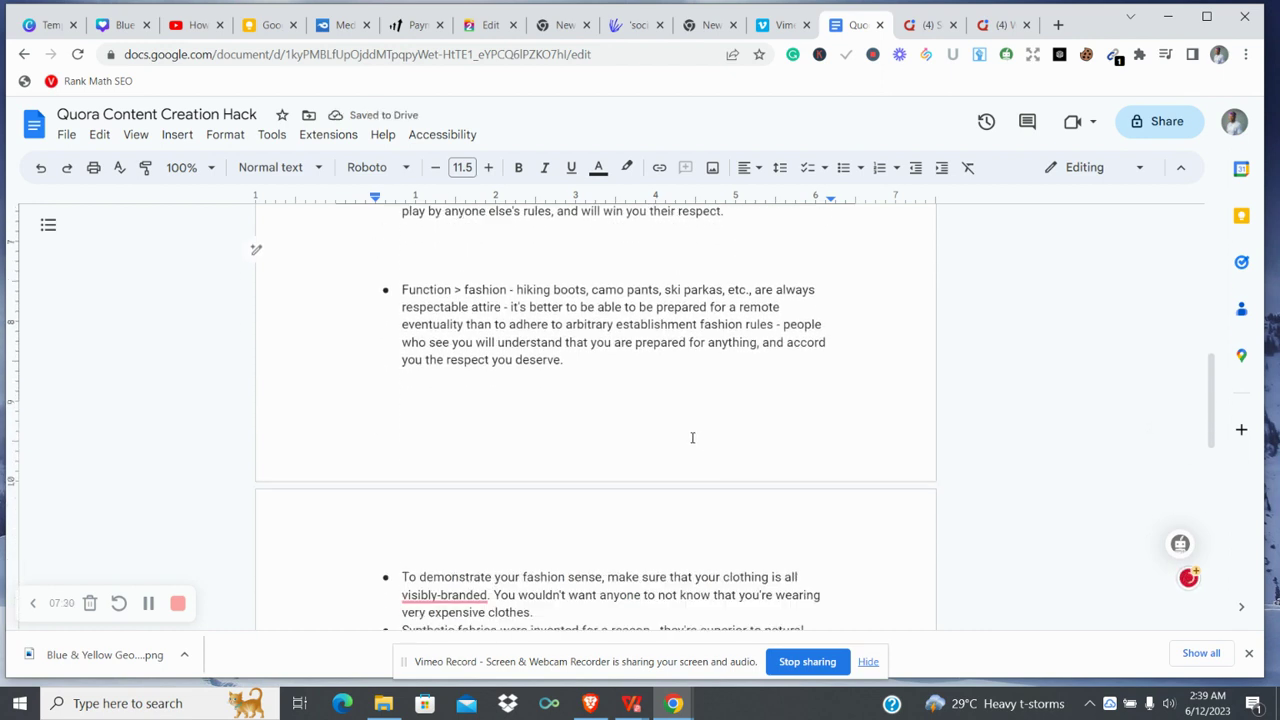
scroll(560, 485, "down", 2)
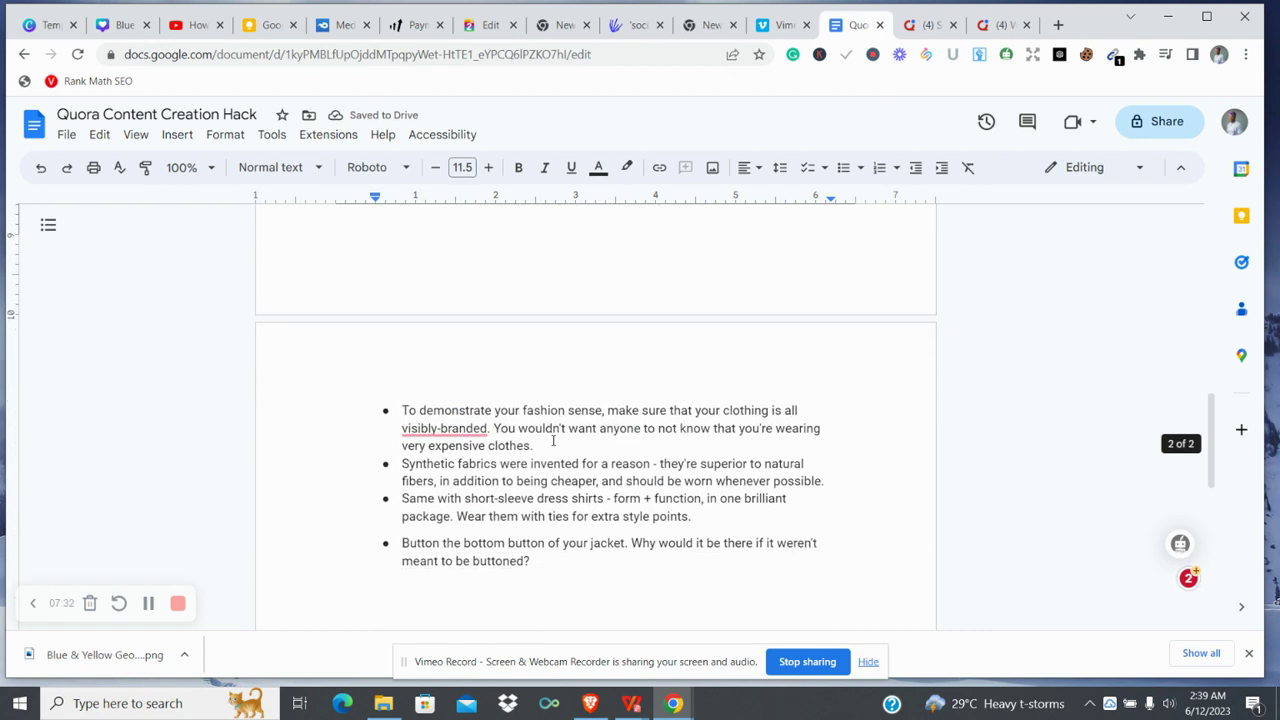
left_click(553, 440)
key("Return")
key("Return")
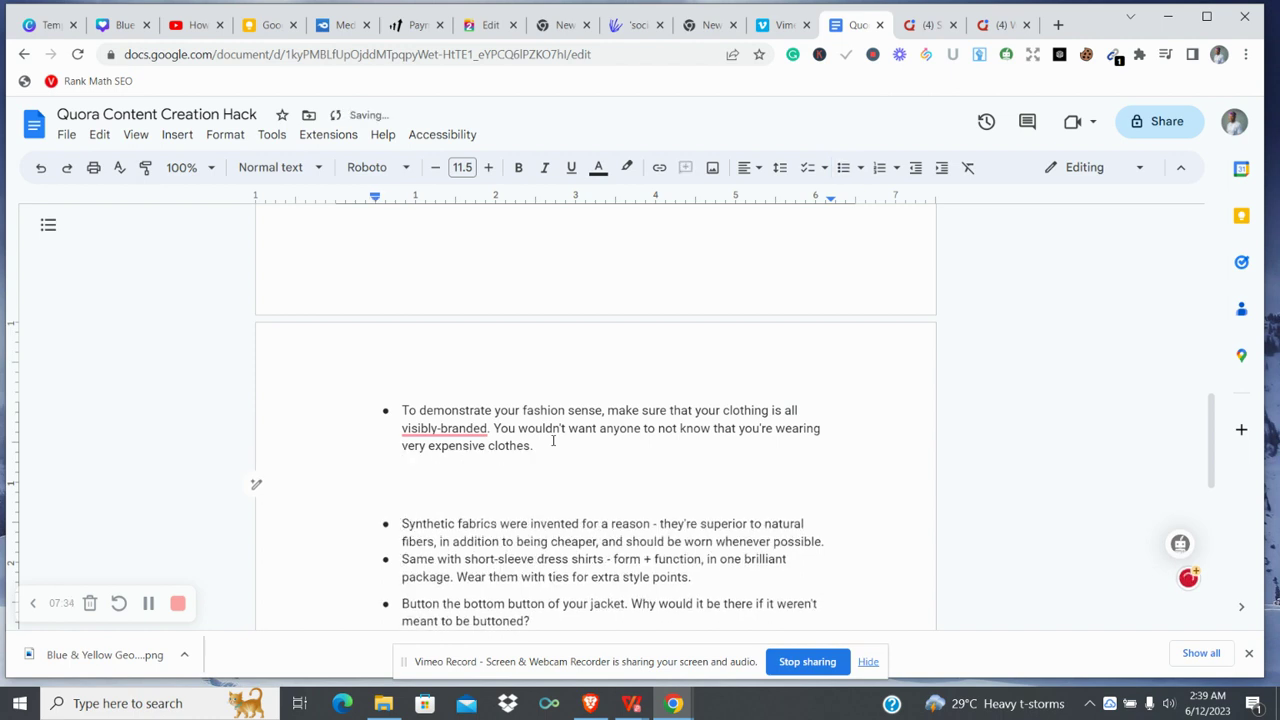
Remove the final period of the short-sleeve dress shirts item and insert an unbulleted blank line below it
scroll(553, 440, "up", 1)
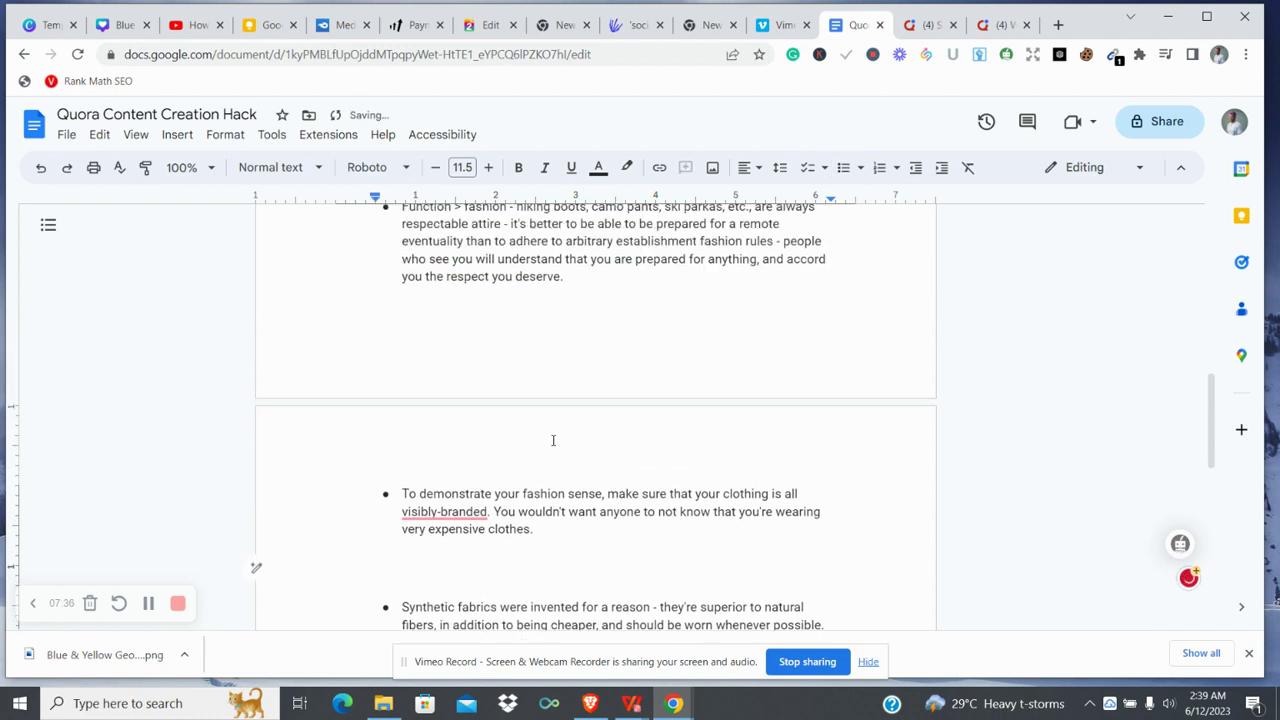
scroll(553, 440, "down", 2)
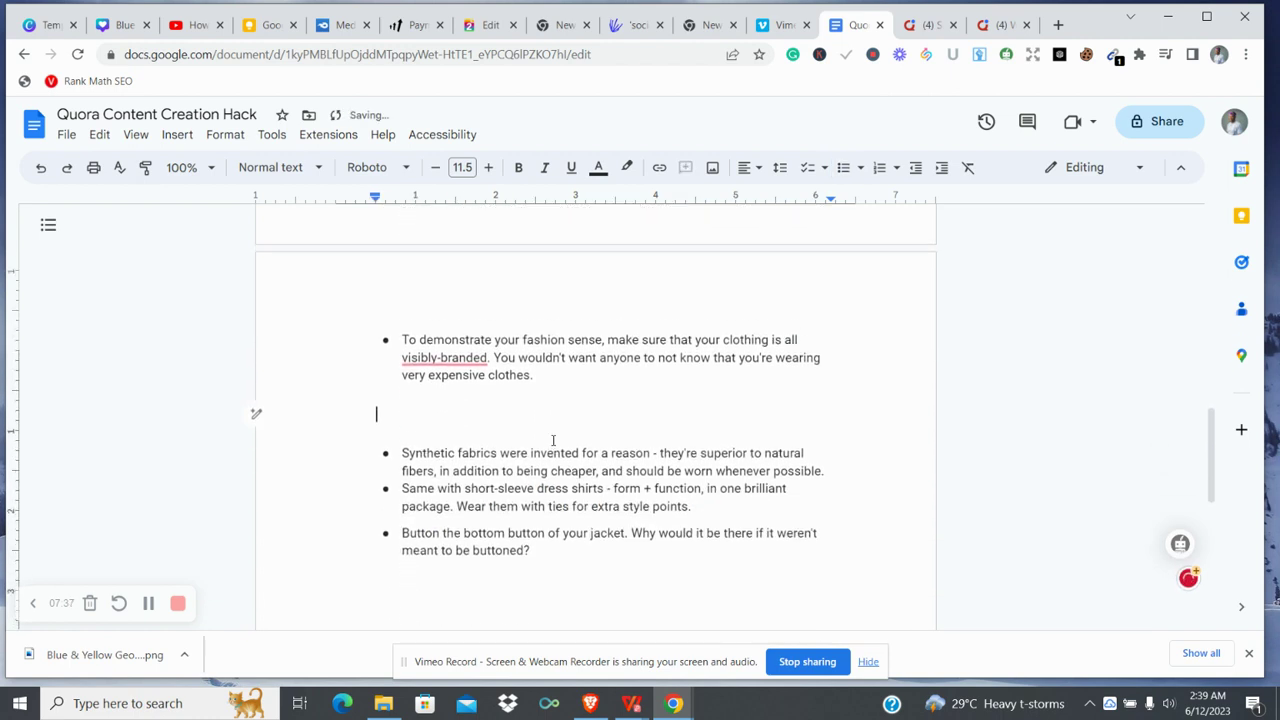
left_click(703, 488)
key("BackSpace")
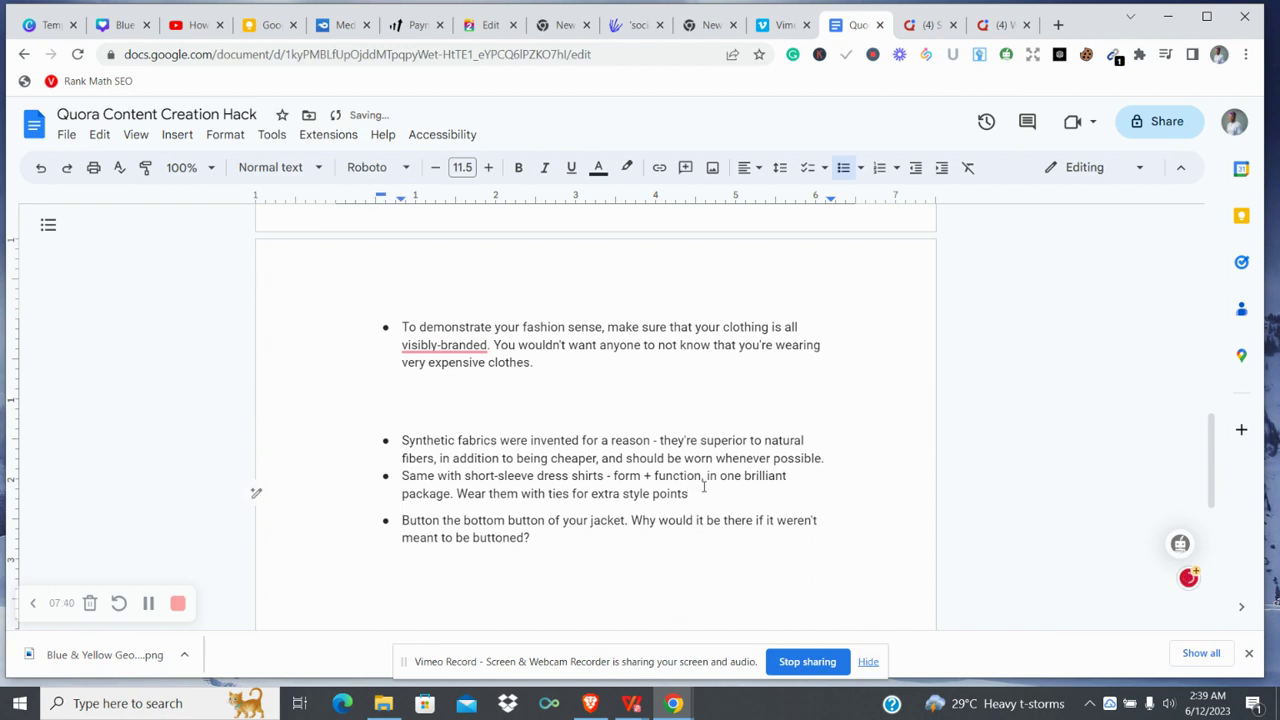
key("Return")
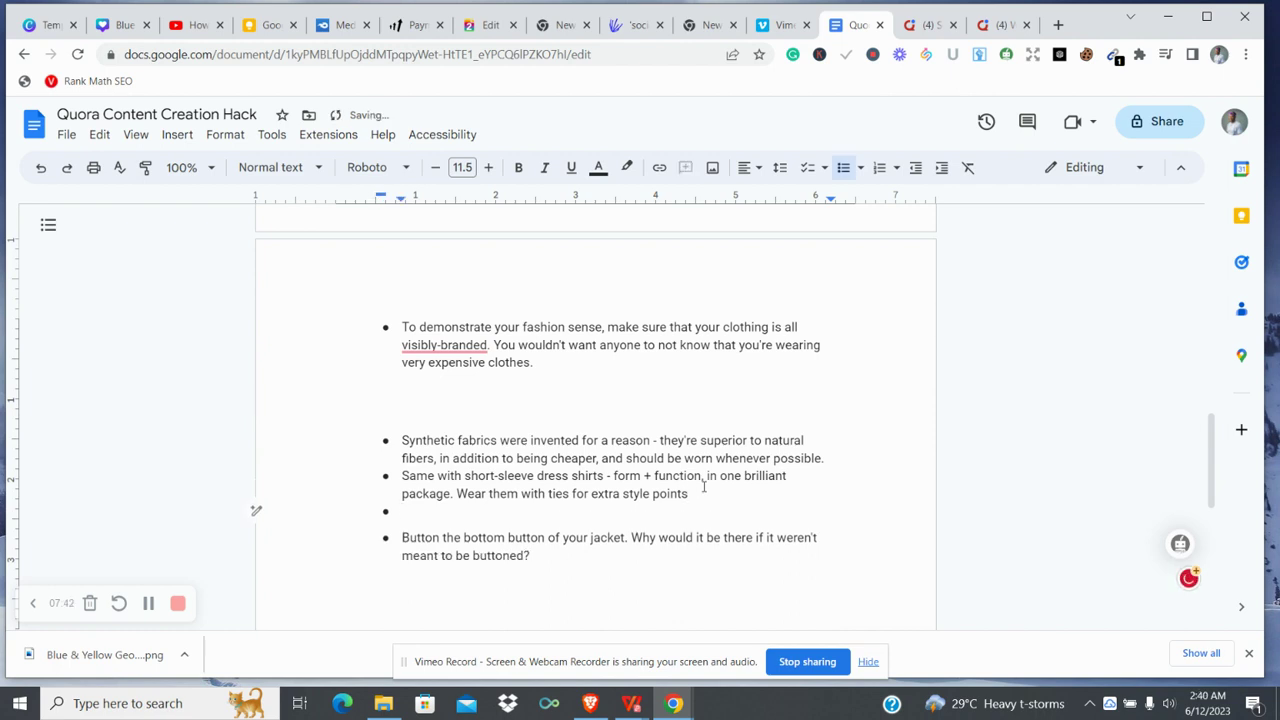
key("Return")
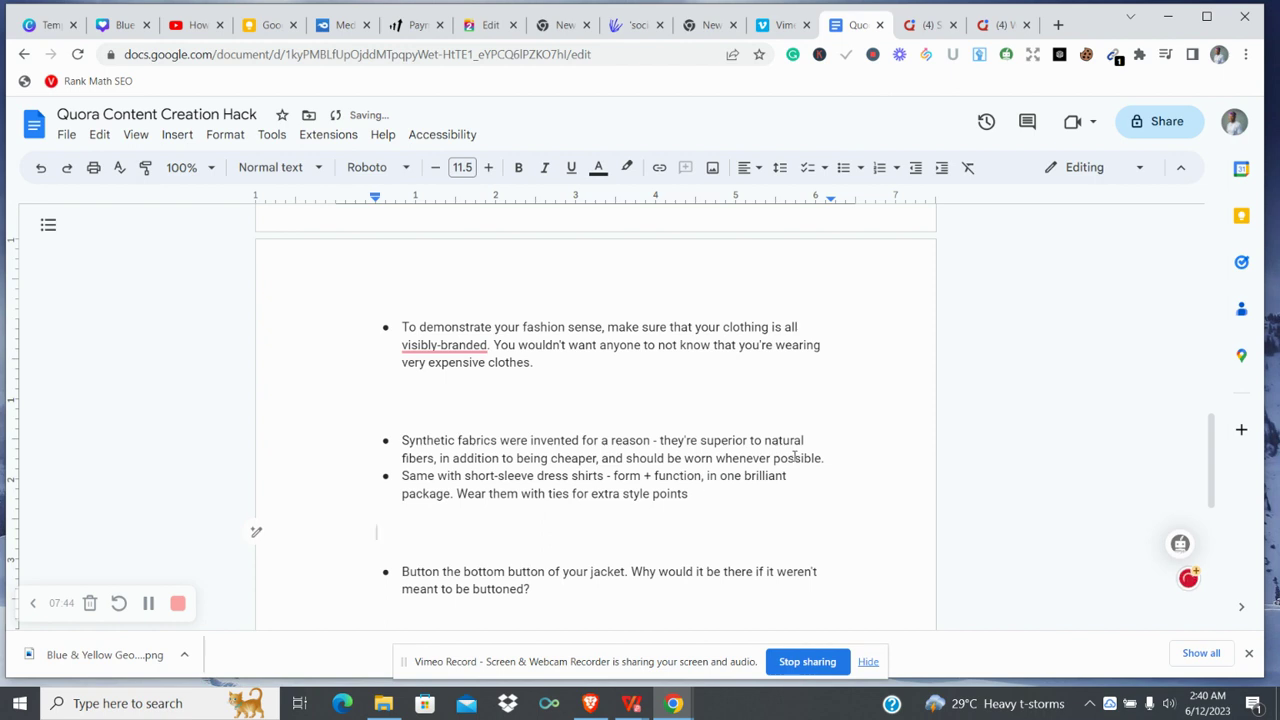
Insert an unbulleted blank line below the synthetic fabrics item
left_click(851, 462)
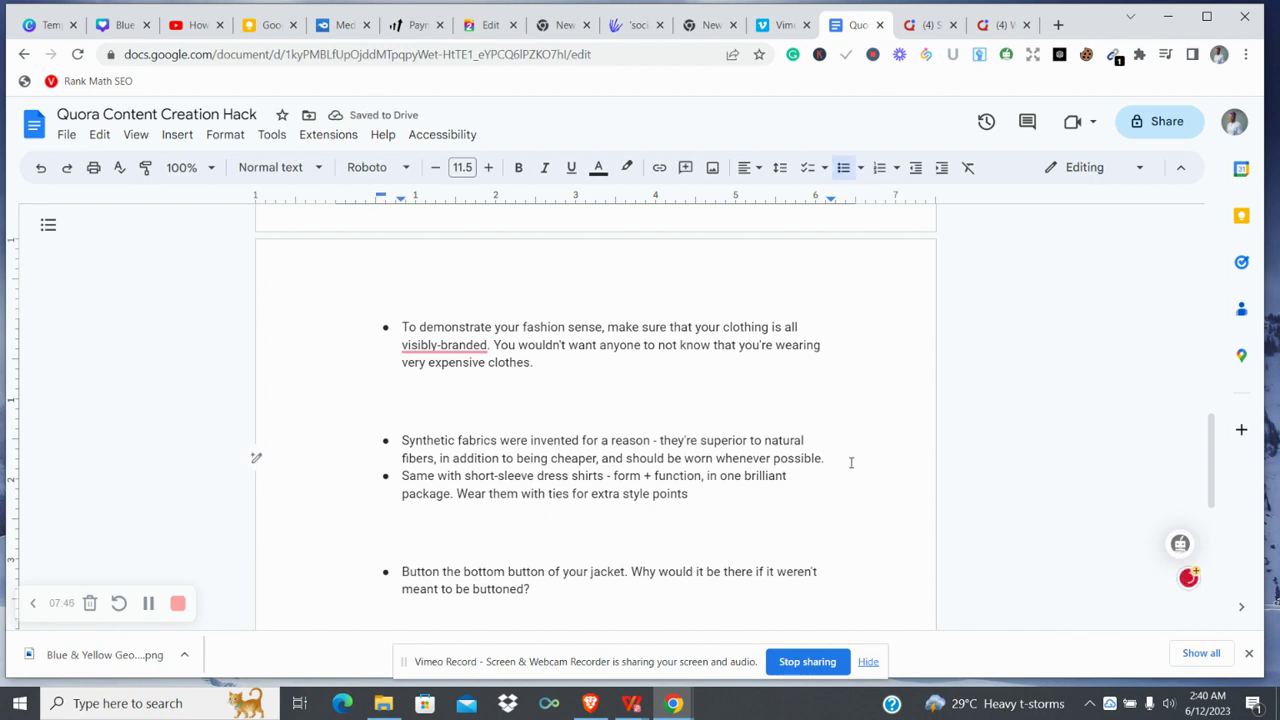
key("Return")
key("Return")
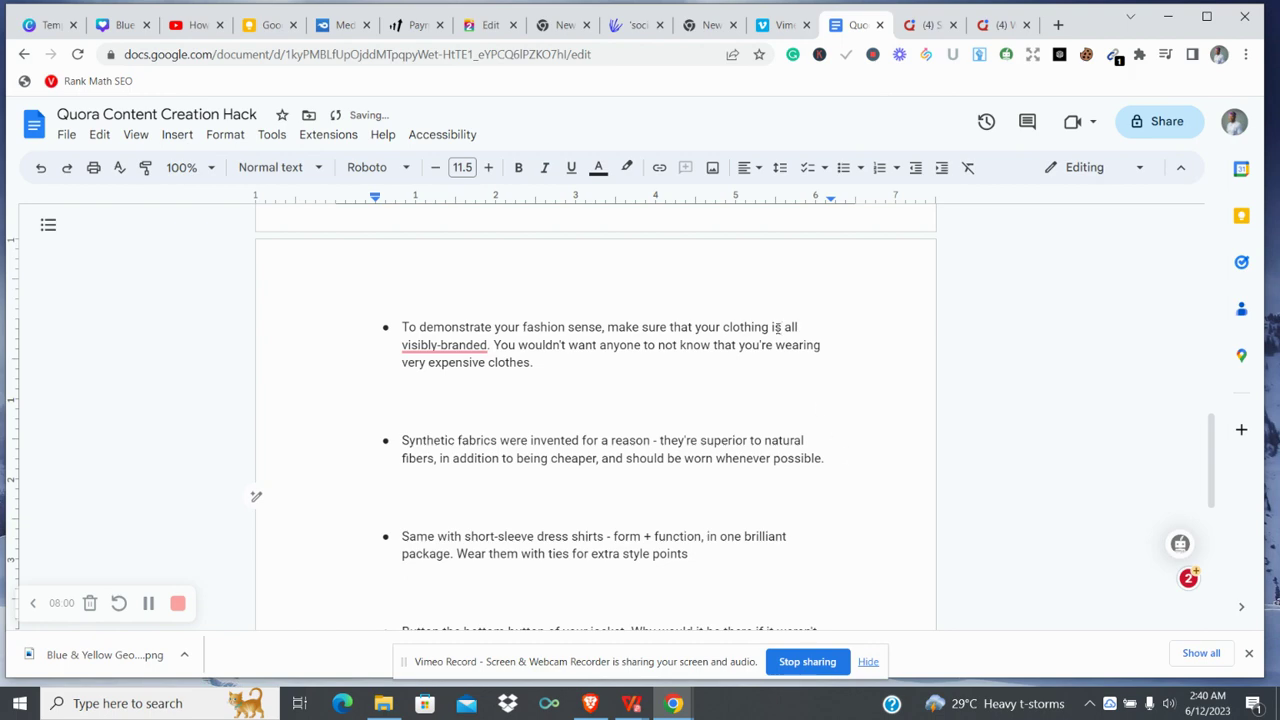
Add the intro line "I was reading through Quora and someone asked this question:" on its own line above the question heading
scroll(775, 325, "up", 5)
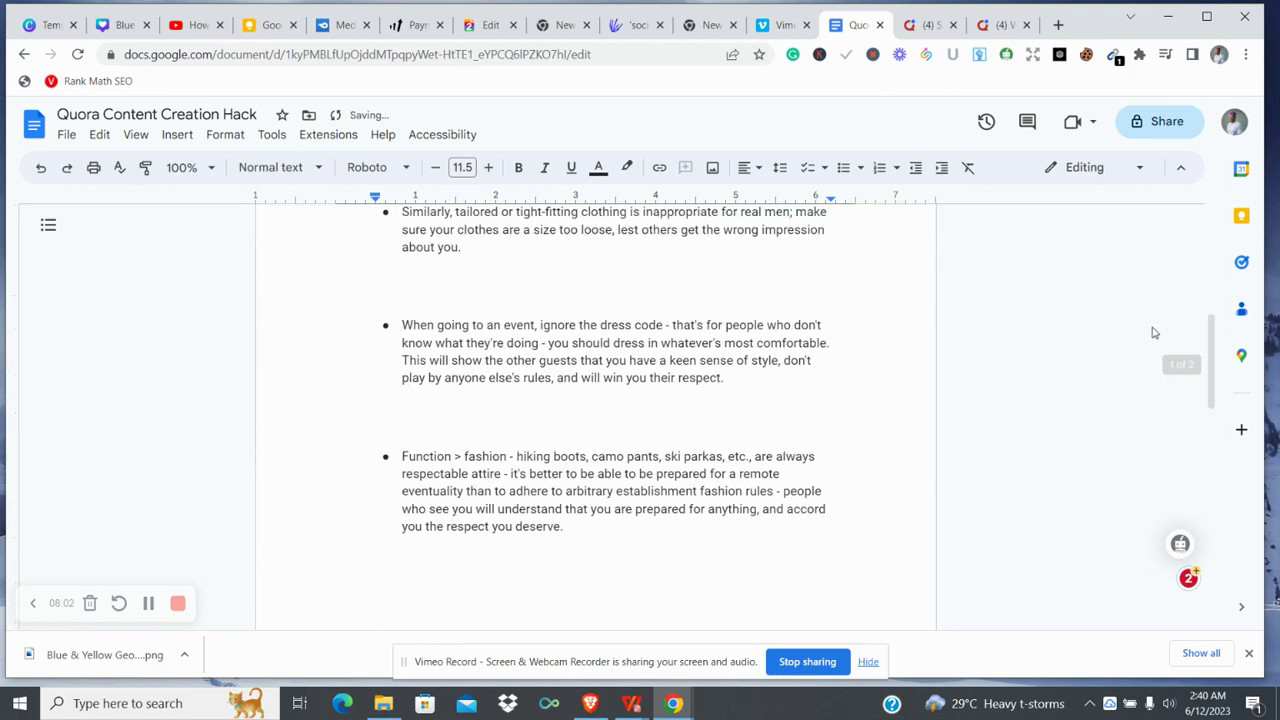
left_click_drag(1212, 330, 1212, 228)
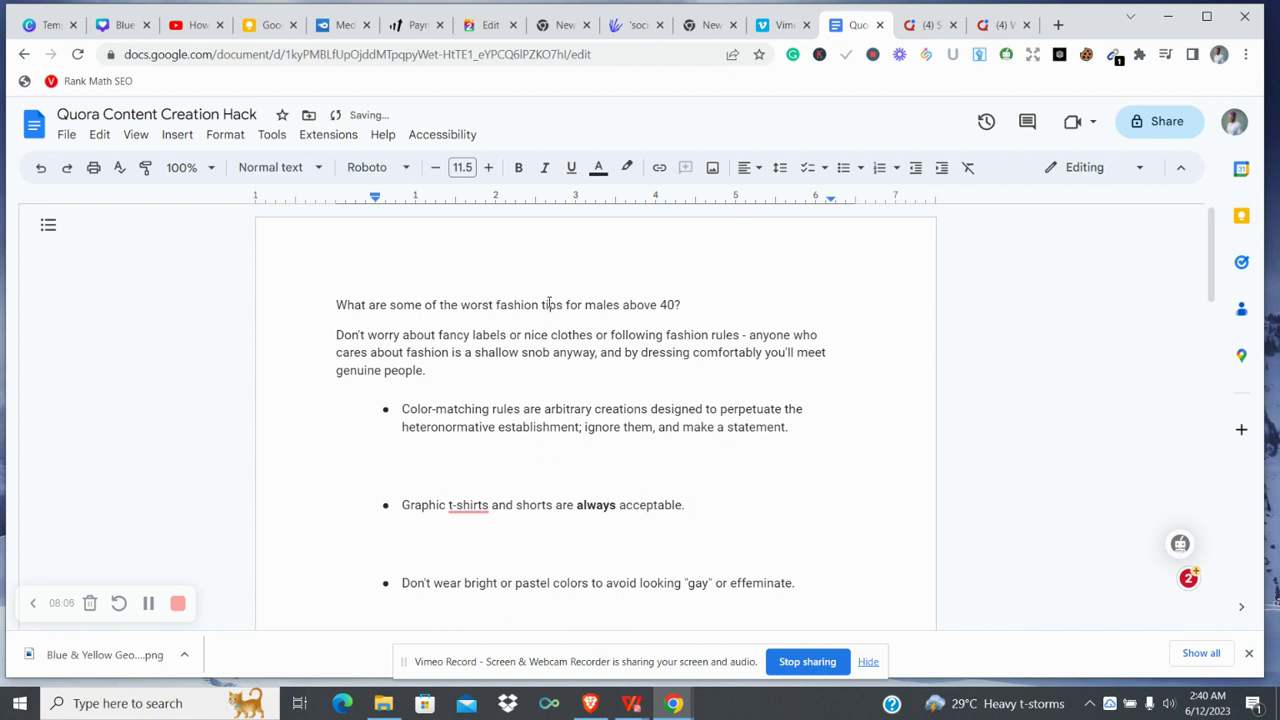
left_click_drag(694, 304, 634, 310)
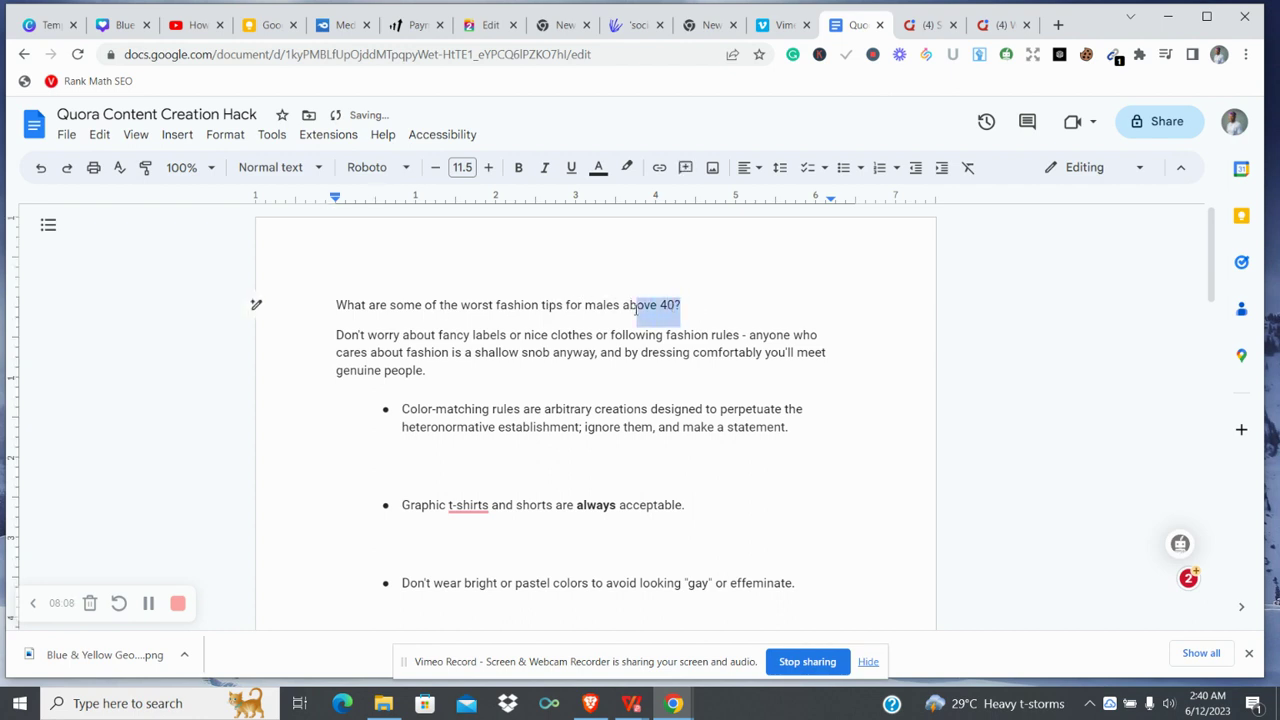
left_click(335, 287)
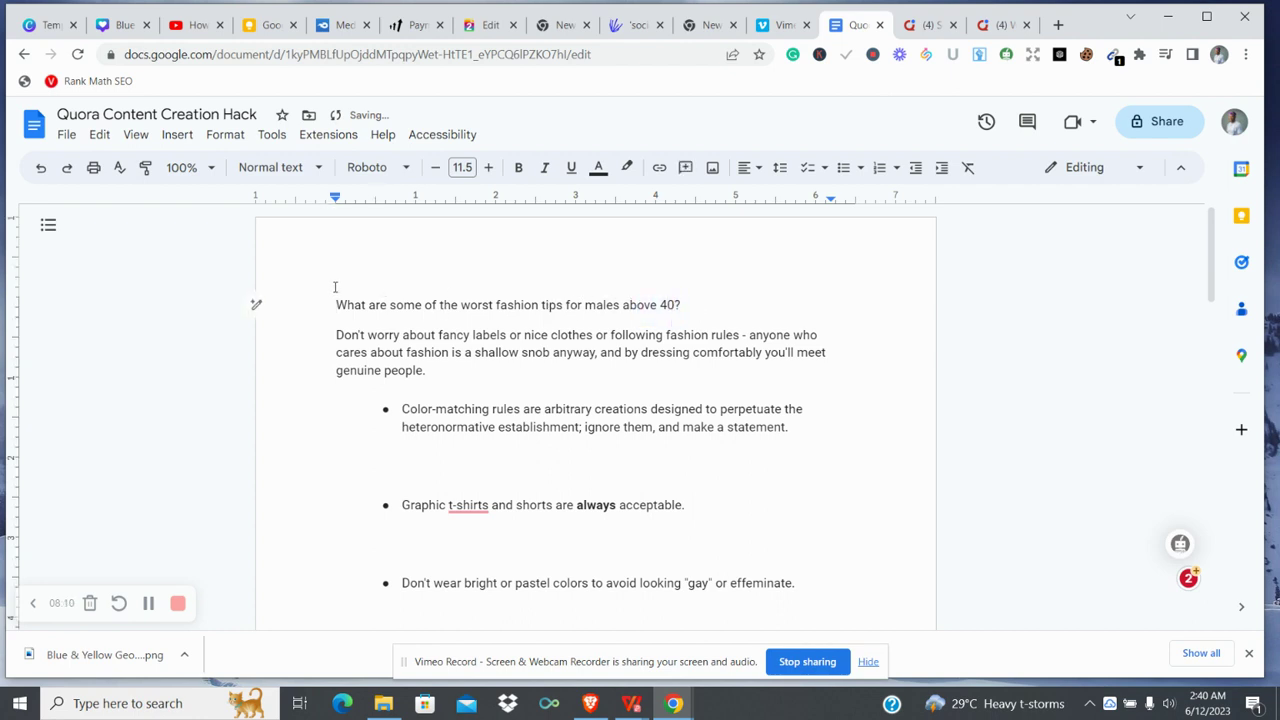
type("I was r")
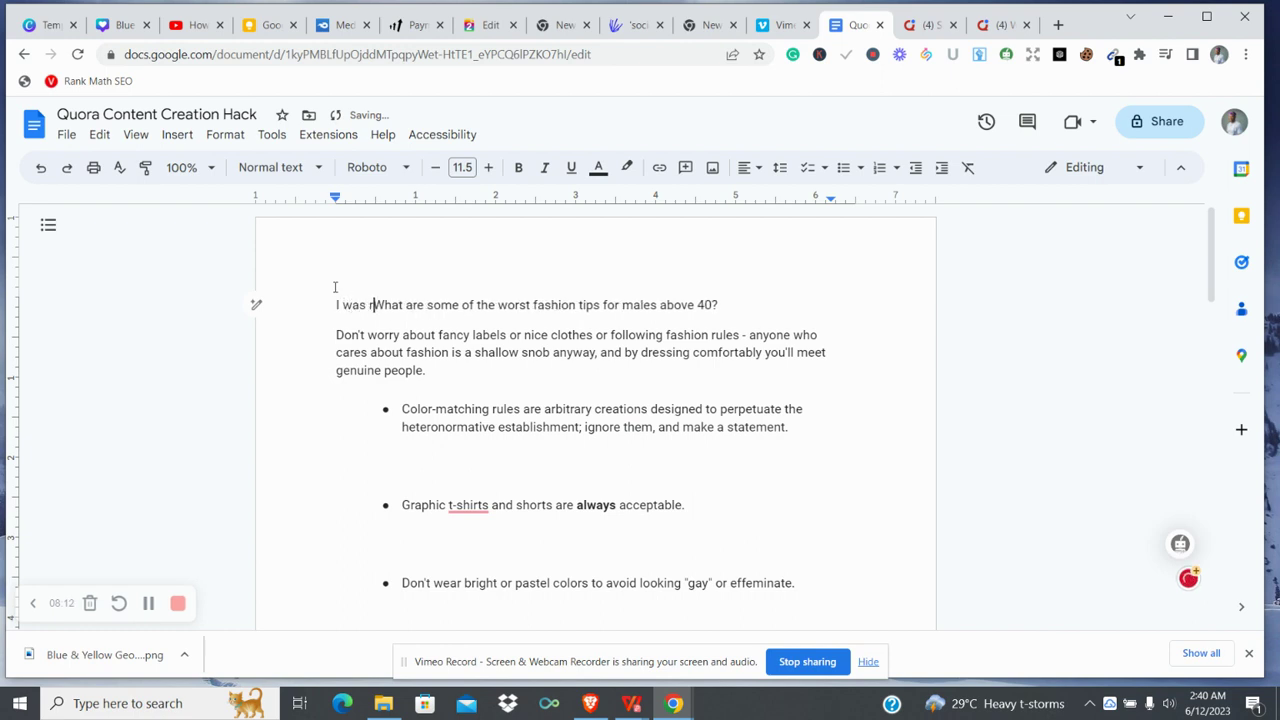
type("eading ")
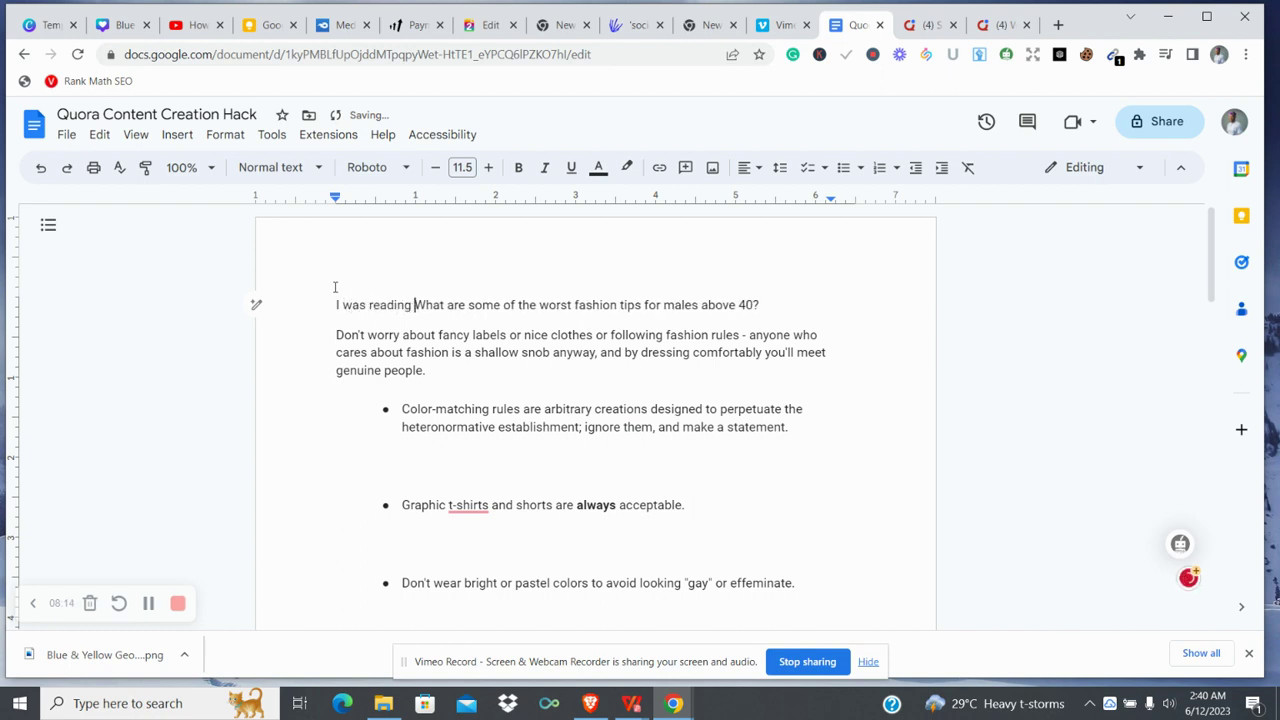
type("through ")
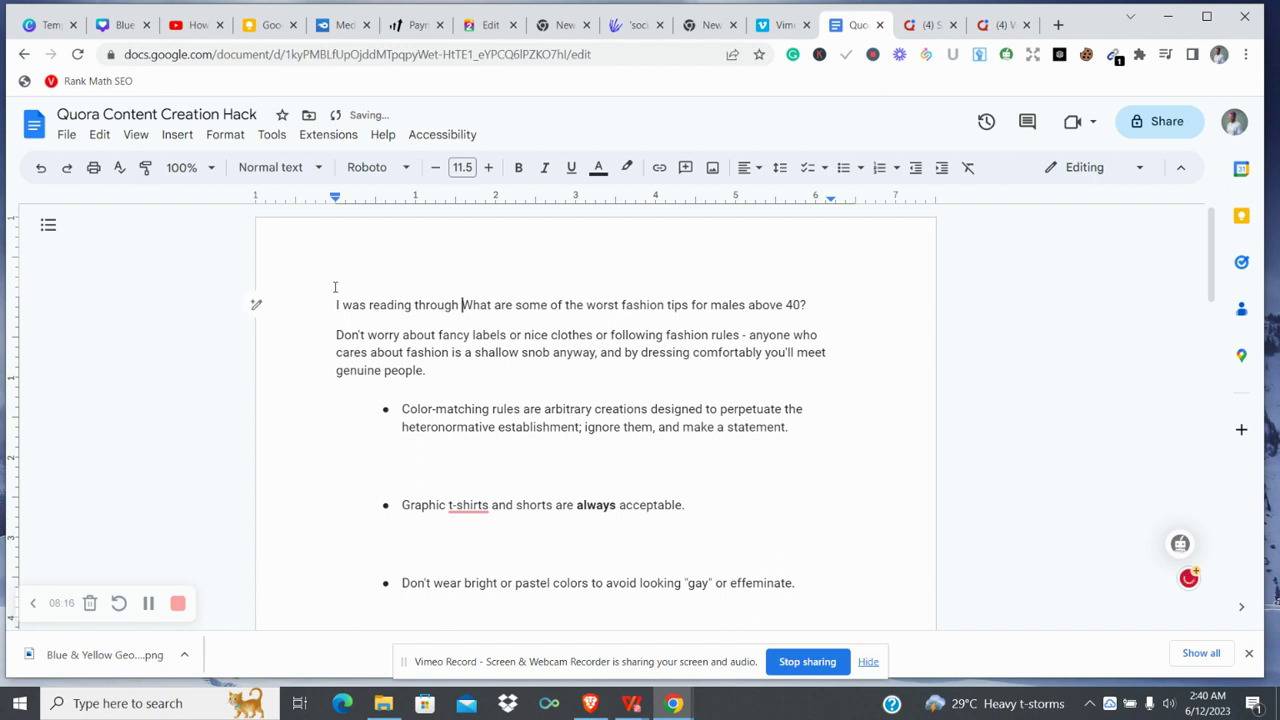
type("Q")
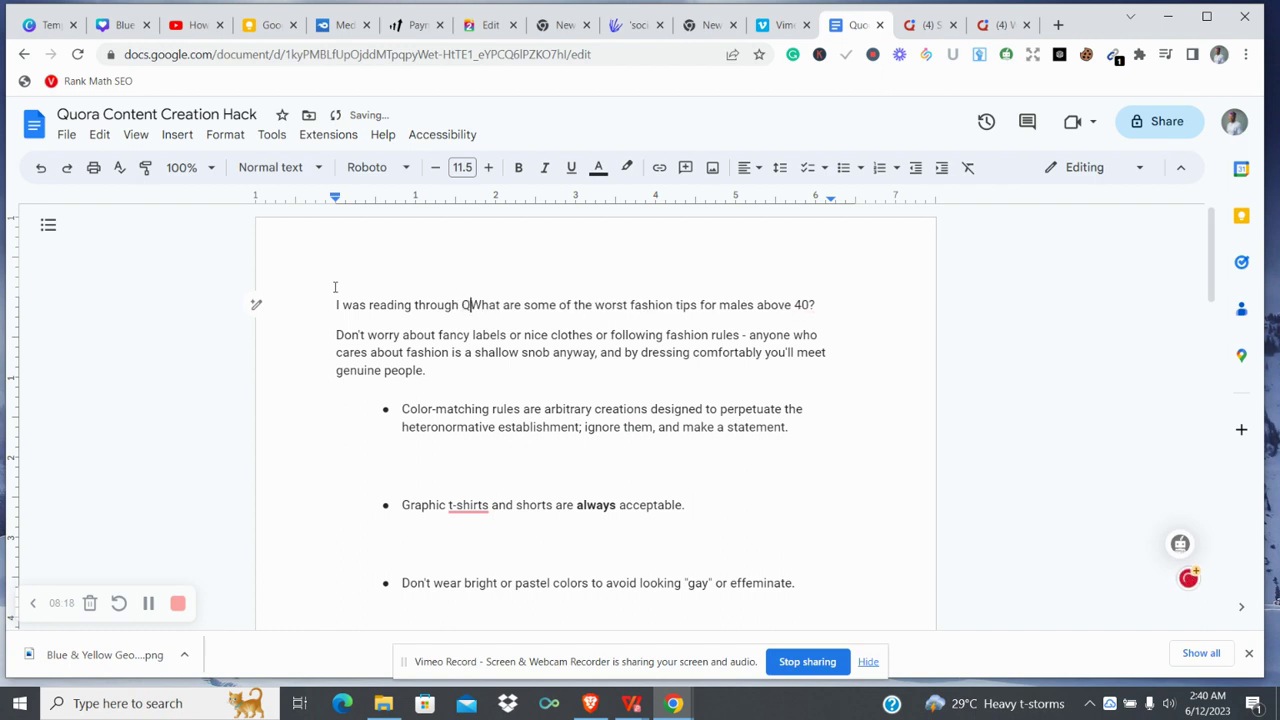
type("uora a")
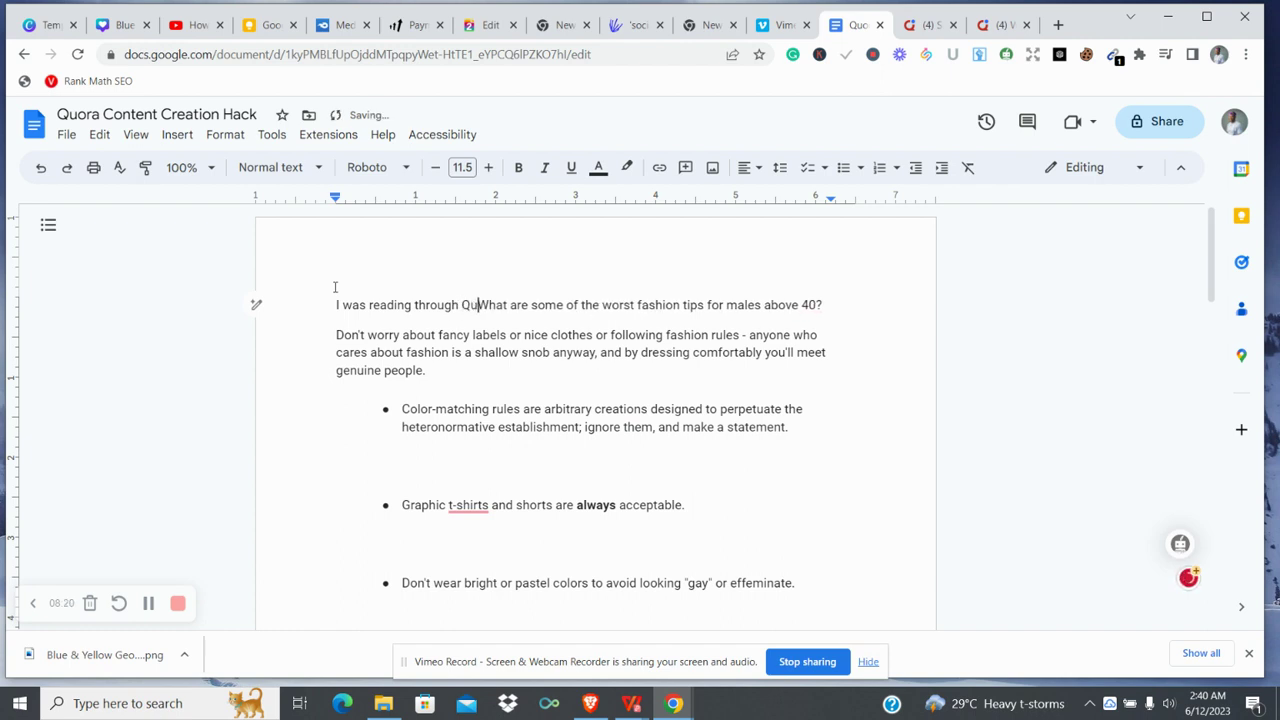
type("nd some")
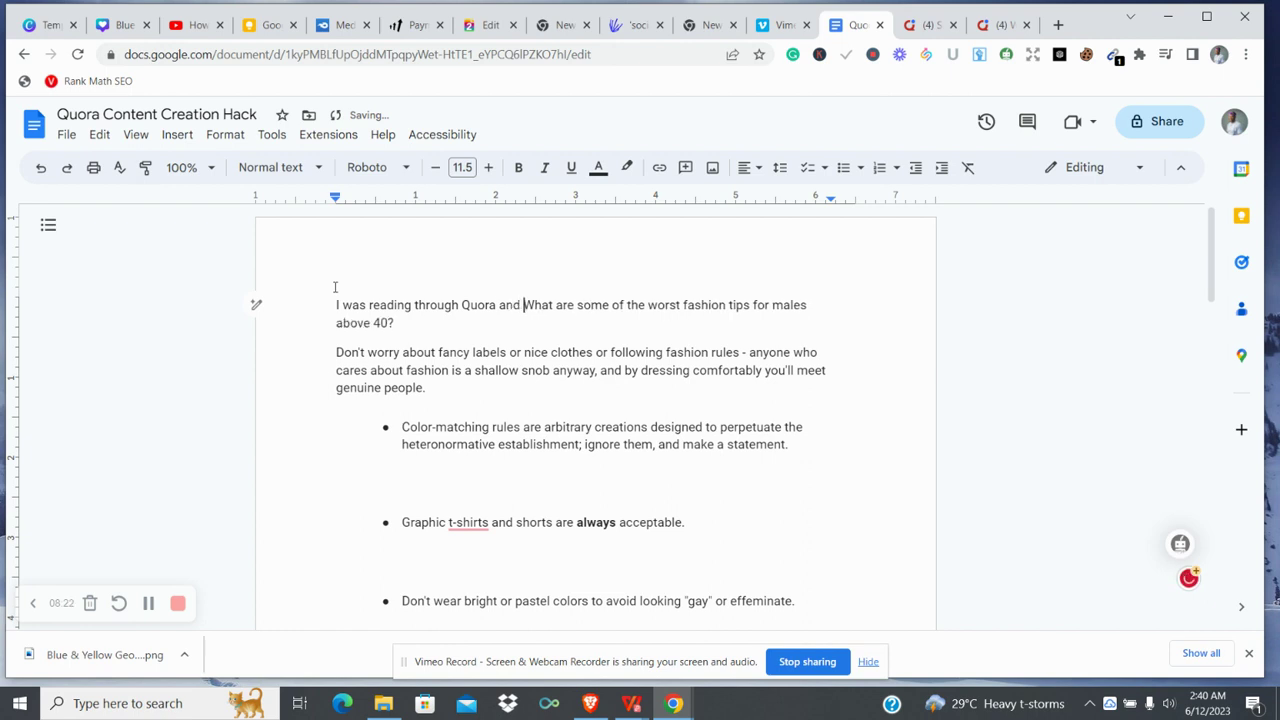
type("one a")
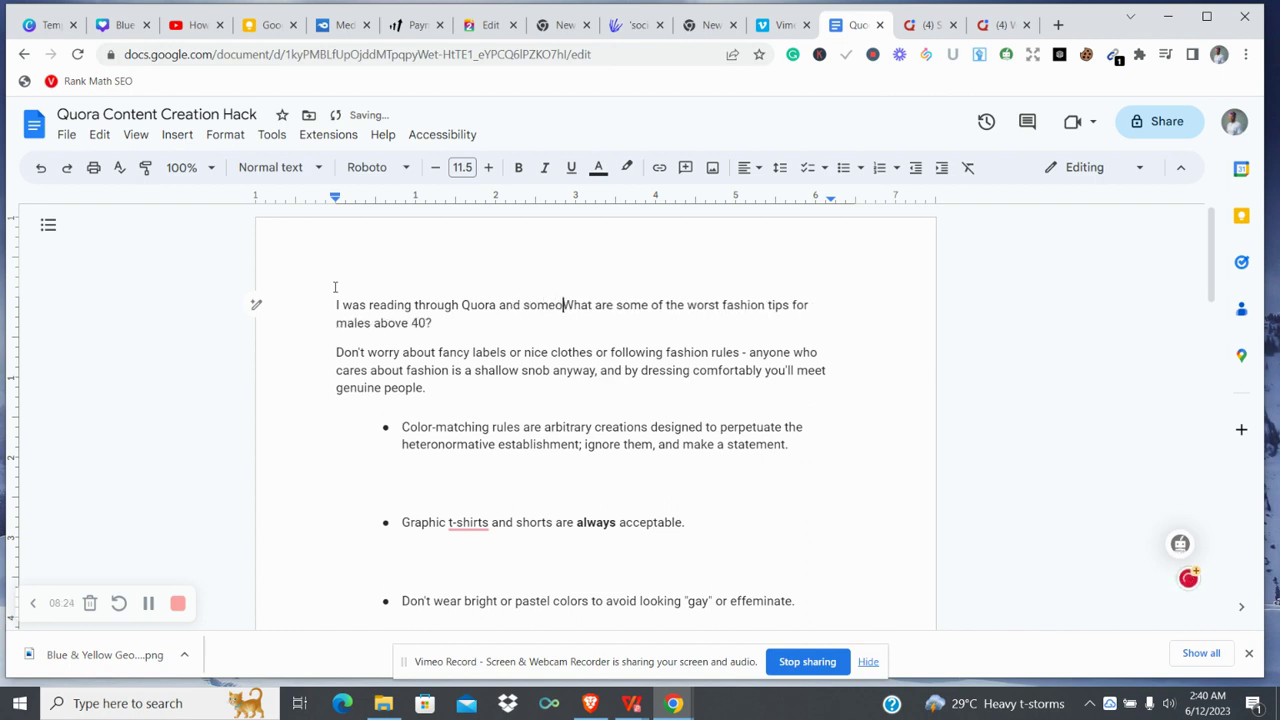
type("sked t")
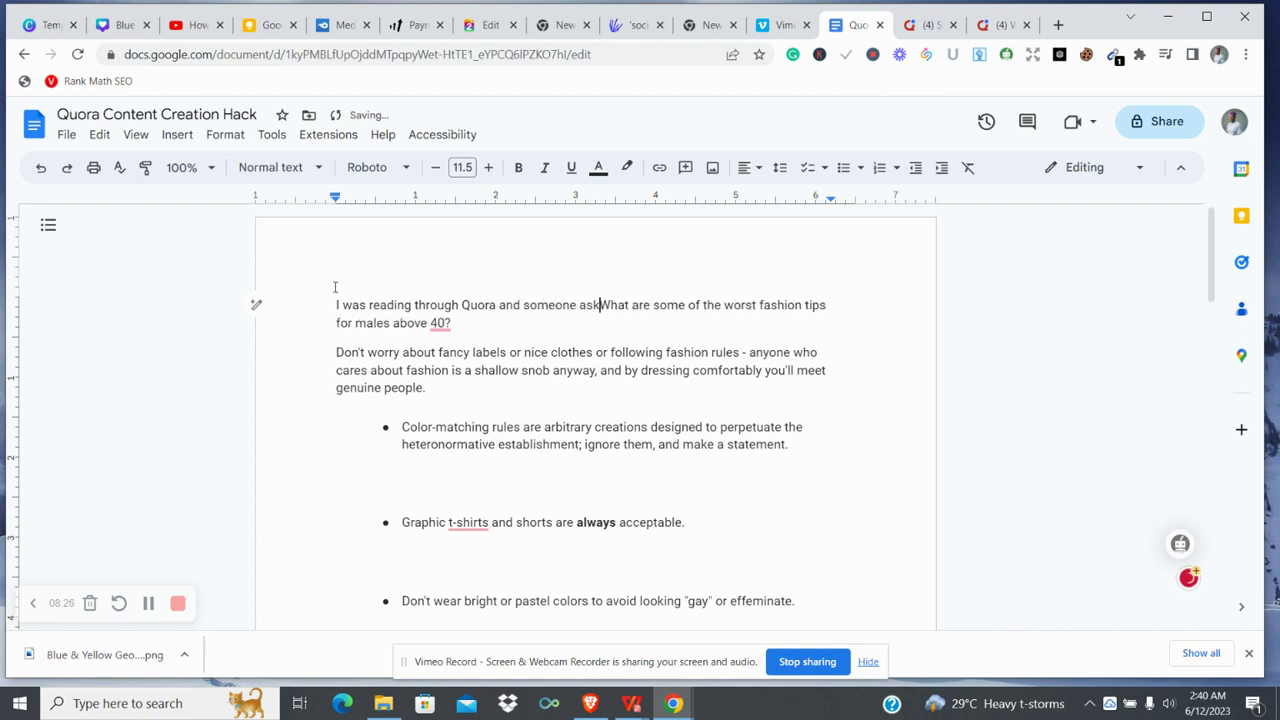
type("his ")
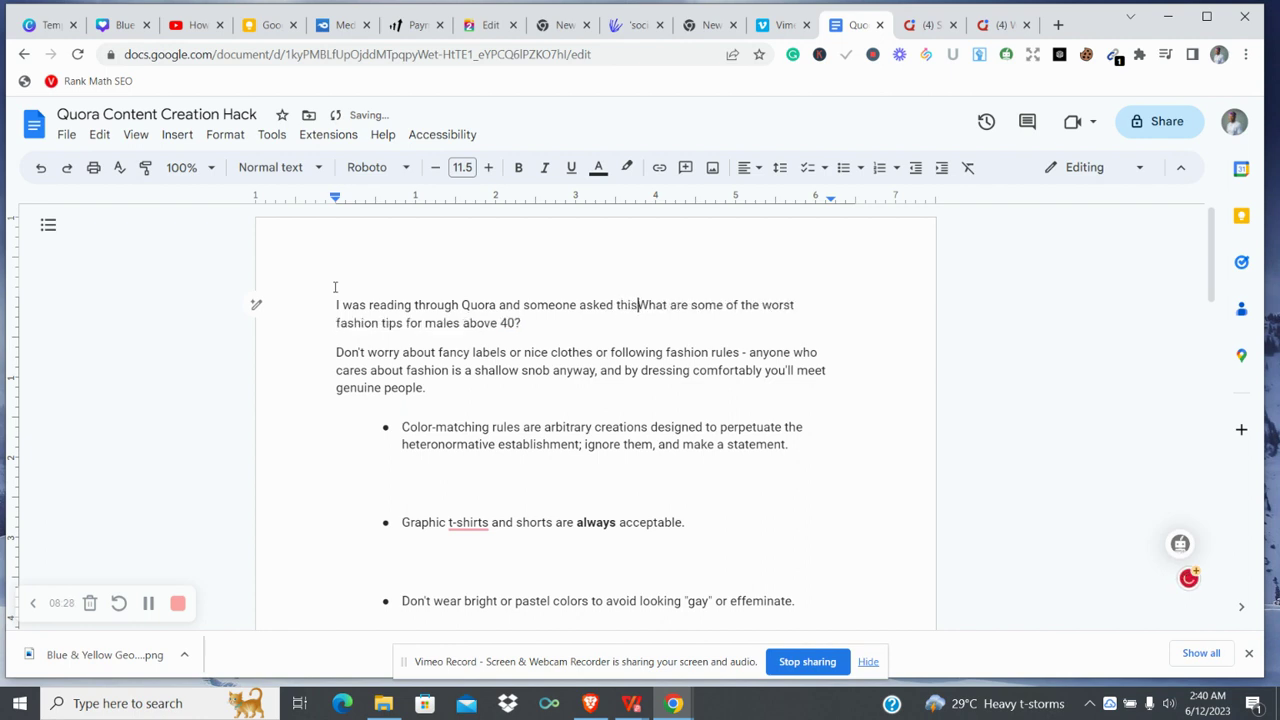
type("question")
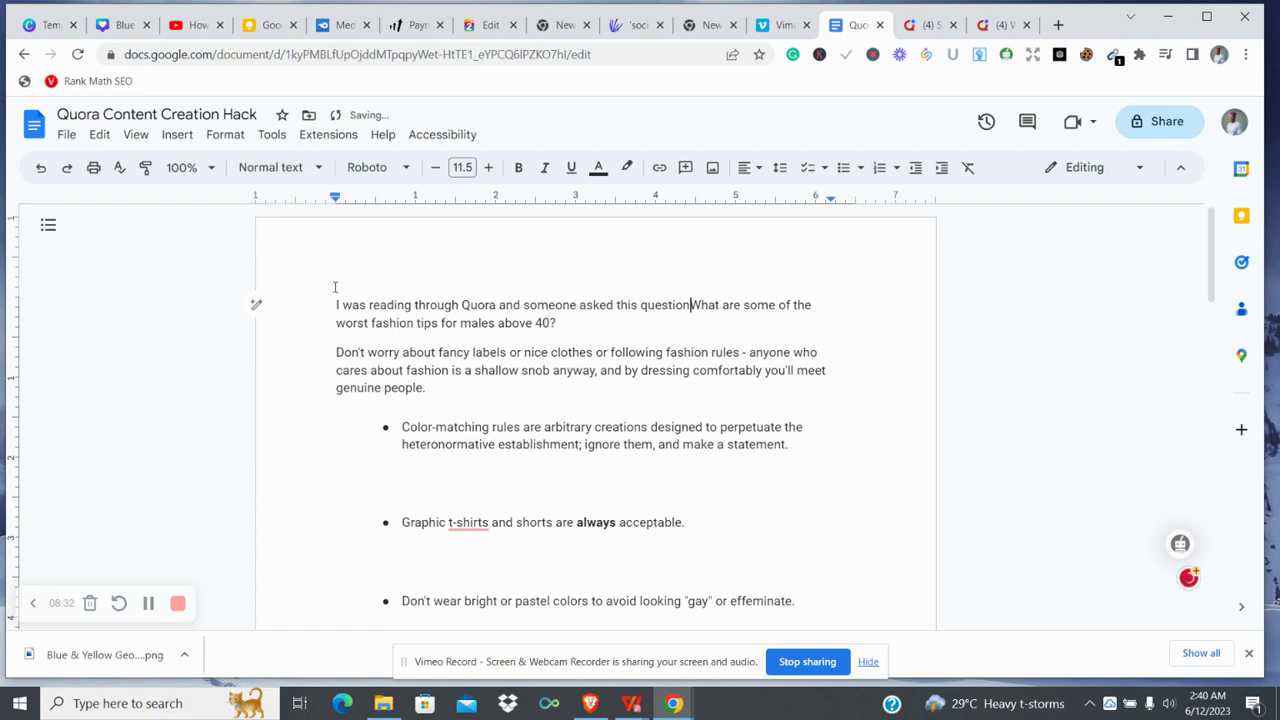
type("\"")
key("BackSpace")
type(":")
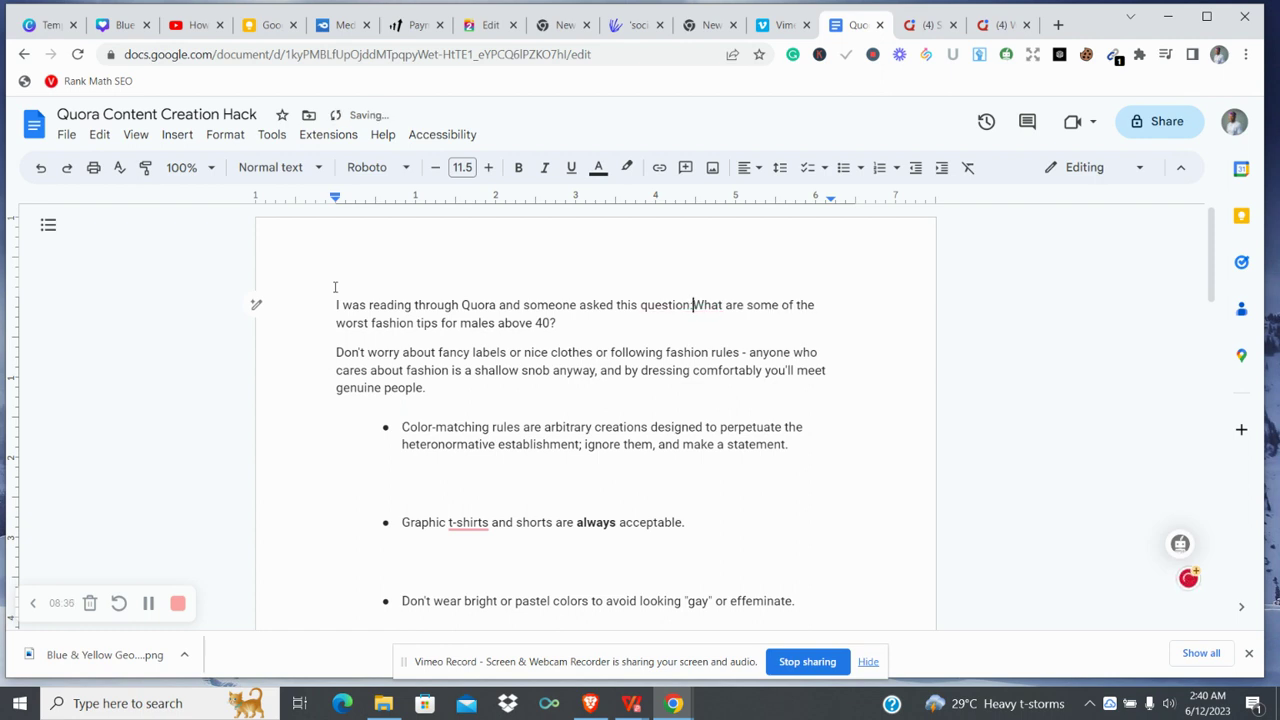
key("Return")
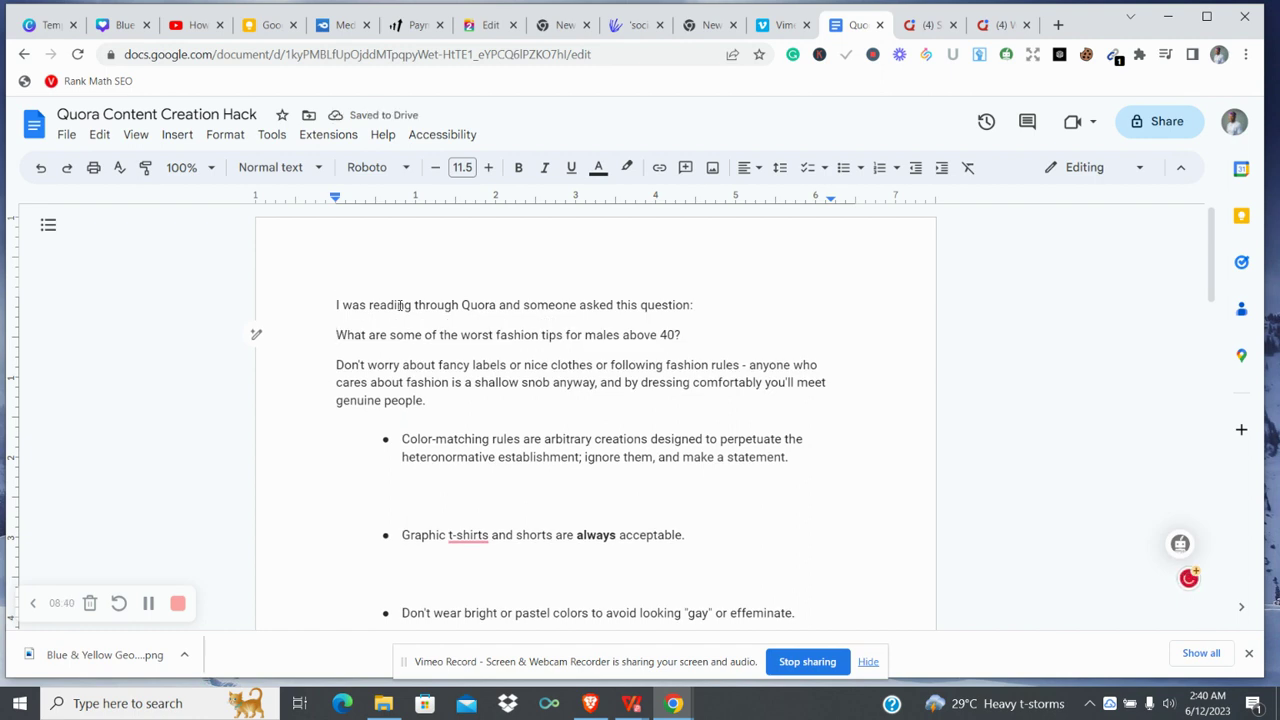
Leave a blank line below the question and start a paragraph reading "And many persons shared their opinions on the question, but the answer"
left_click(700, 334)
key("Return")
key("Return")
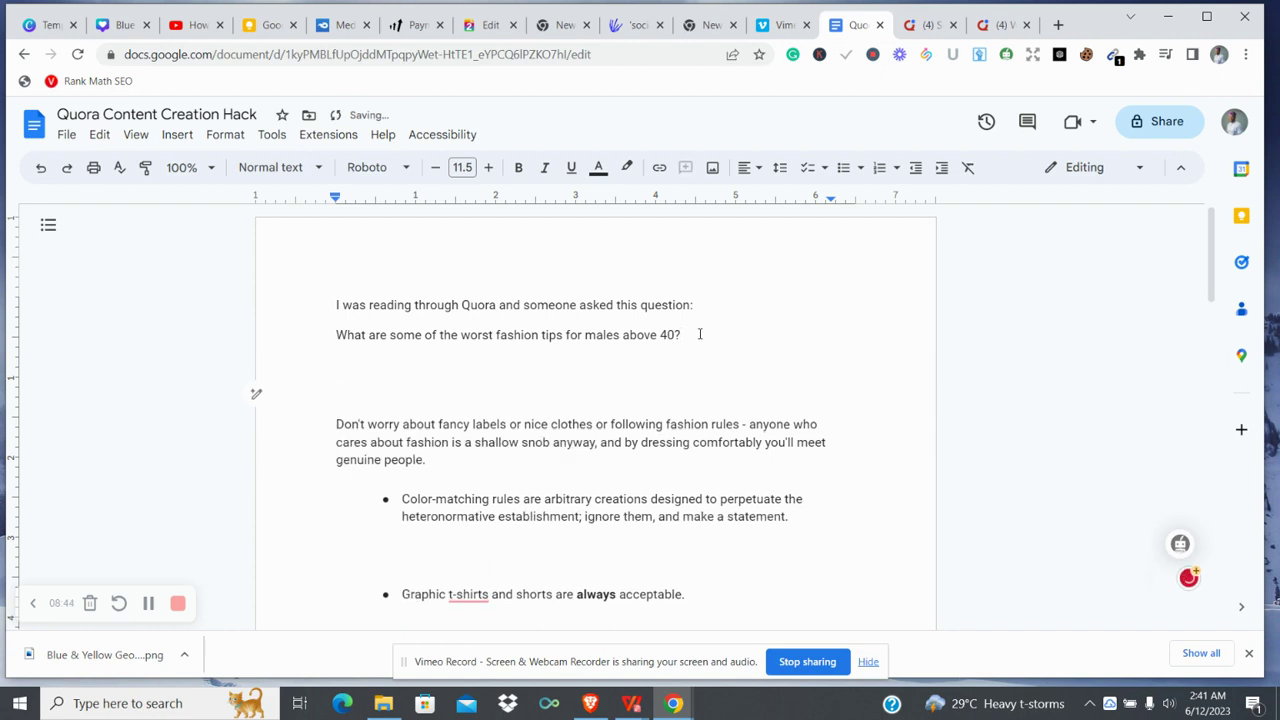
type("And i ")
type("saw")
key("BackSpace")
key("BackSpace")
key("BackSpace")
key("BackSpace")
key("BackSpace")
key("BackSpace")
type("many persons share")
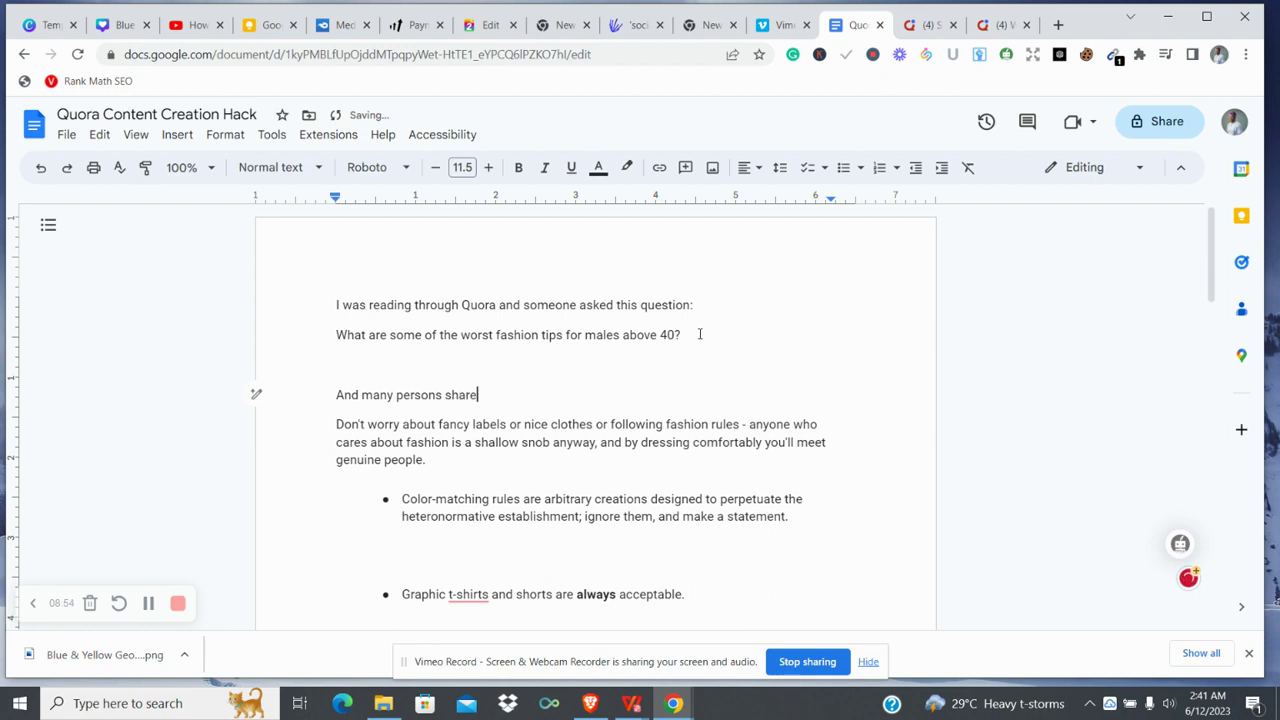
type("d their opinions on the qu")
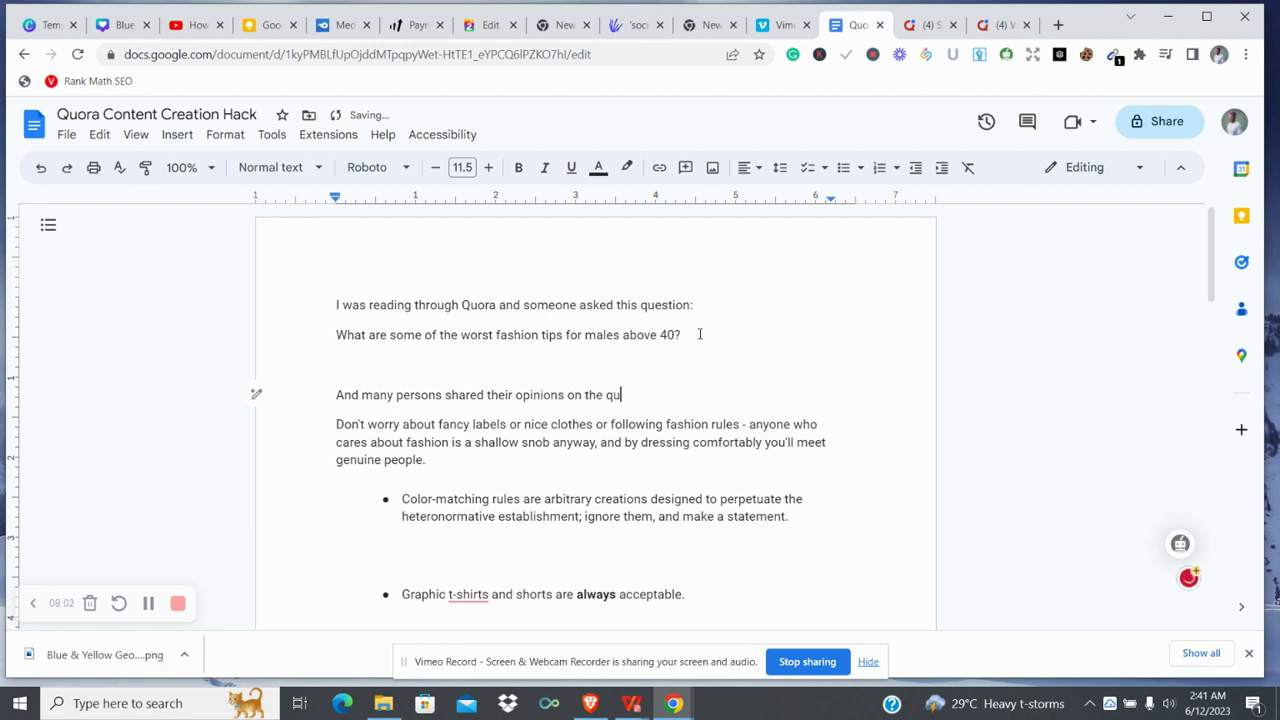
type("estion, but the answer")
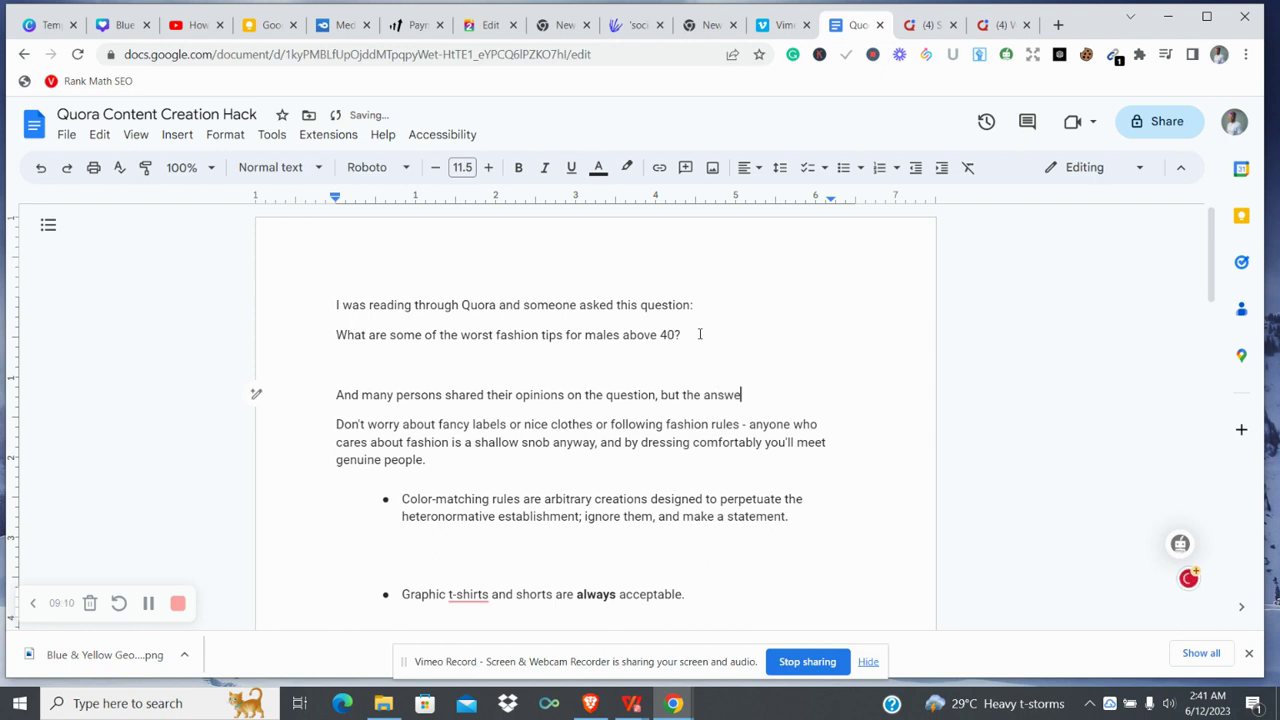
Replace the words "the answer" at the end of the new paragraph with "someone shared the tips below"
key("BackSpace")
key("BackSpace")
key("BackSpace")
key("BackSpace")
key("BackSpace")
key("BackSpace")
key("BackSpace")
key("BackSpace")
key("BackSpace")
key("BackSpace")
type("some")
key("BackSpace")
type("one shared the tip")
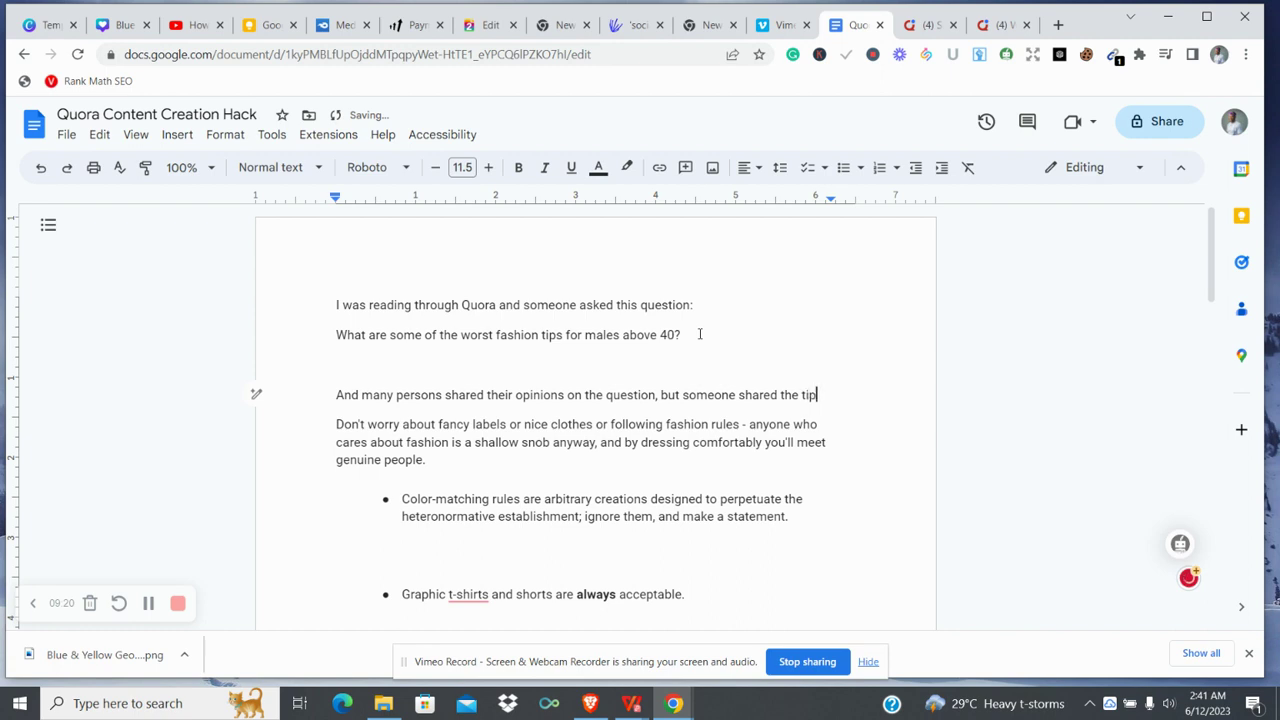
type("s below")
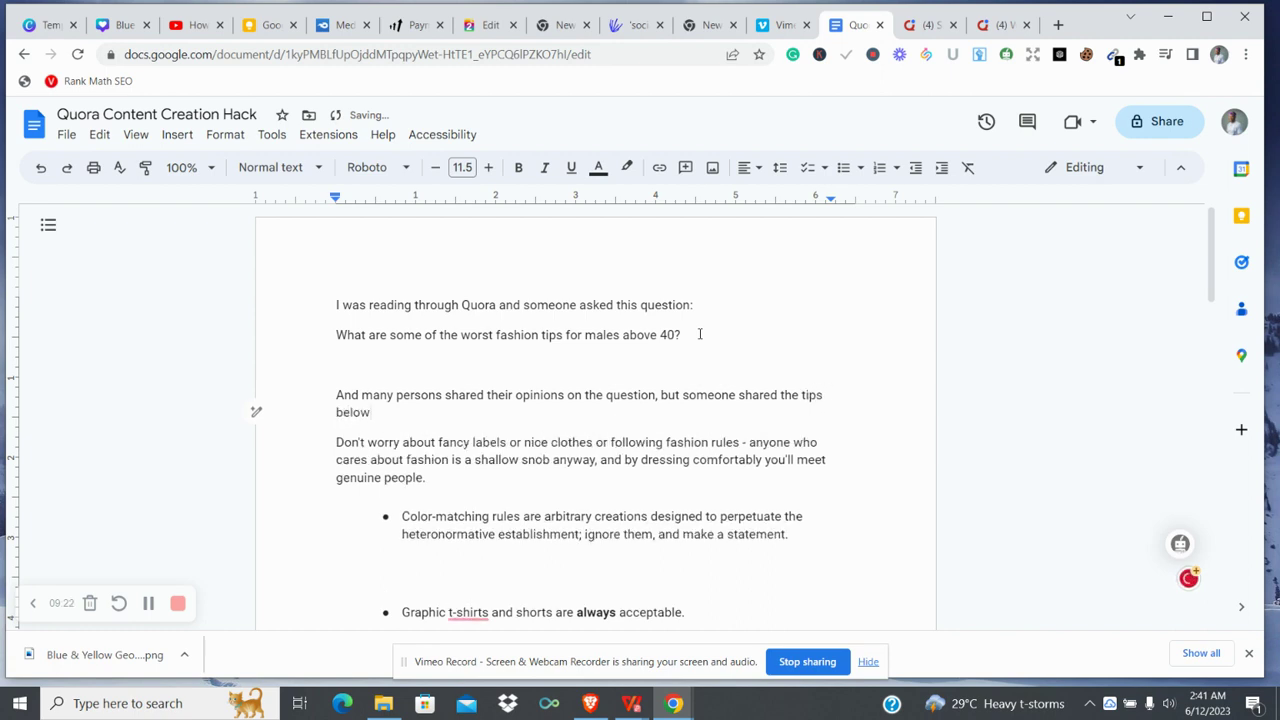
Finish the paragraph with ", which i found outstanding and decided to share with you guys.", correct its spelling, and add a blank line below
type(", a")
key("BackSpace")
type("which i foud outsta")
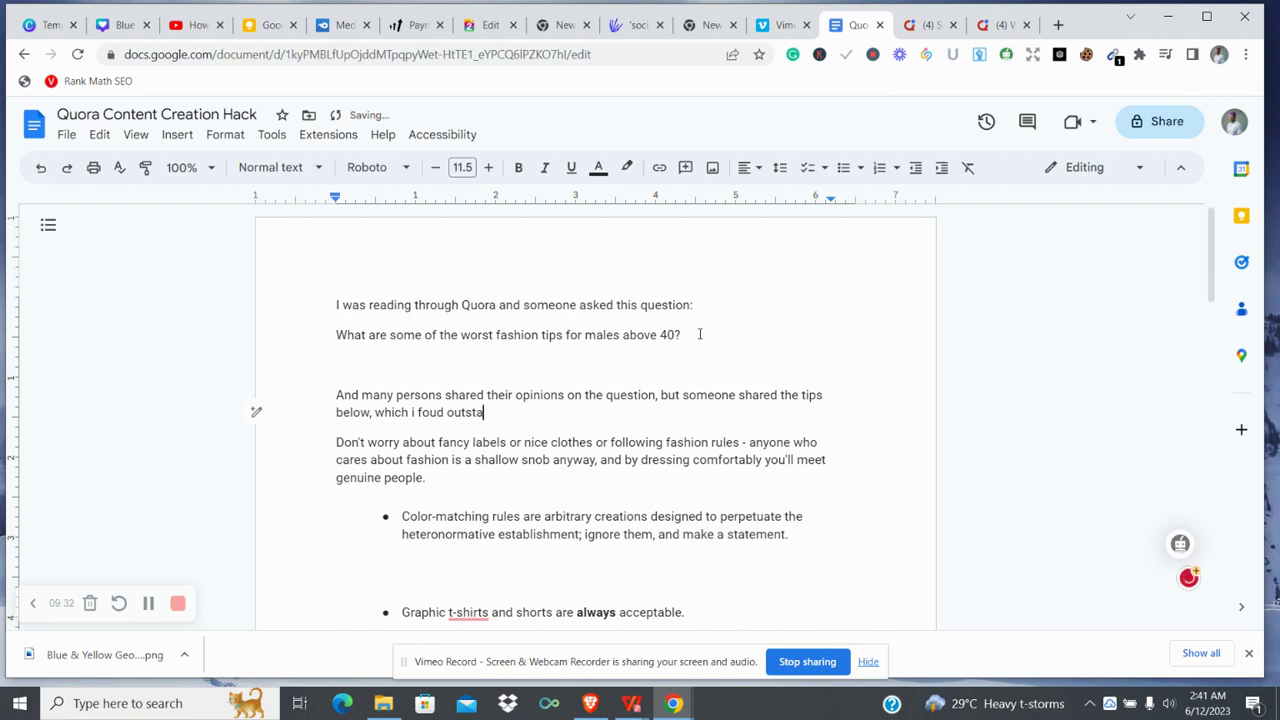
type("nding anf")
key("BackSpace")
key("BackSpace")
type("d decided to sh")
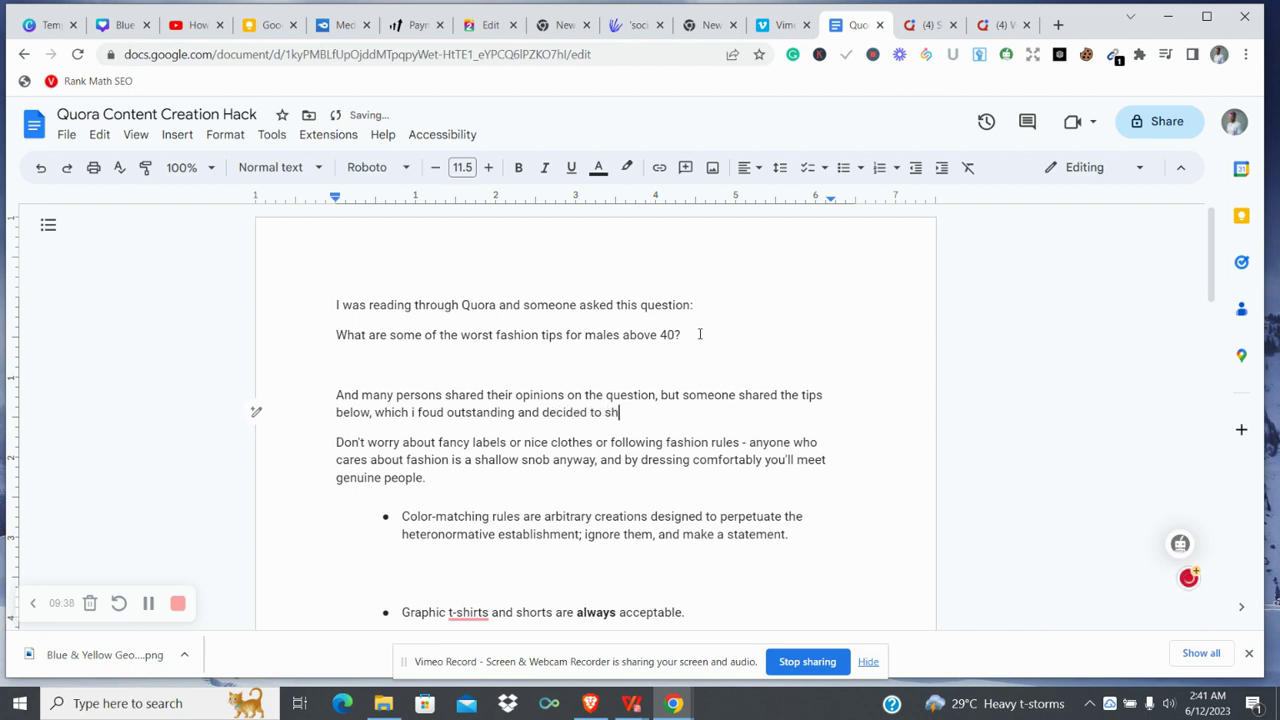
type("are with you guys.")
key("Return")
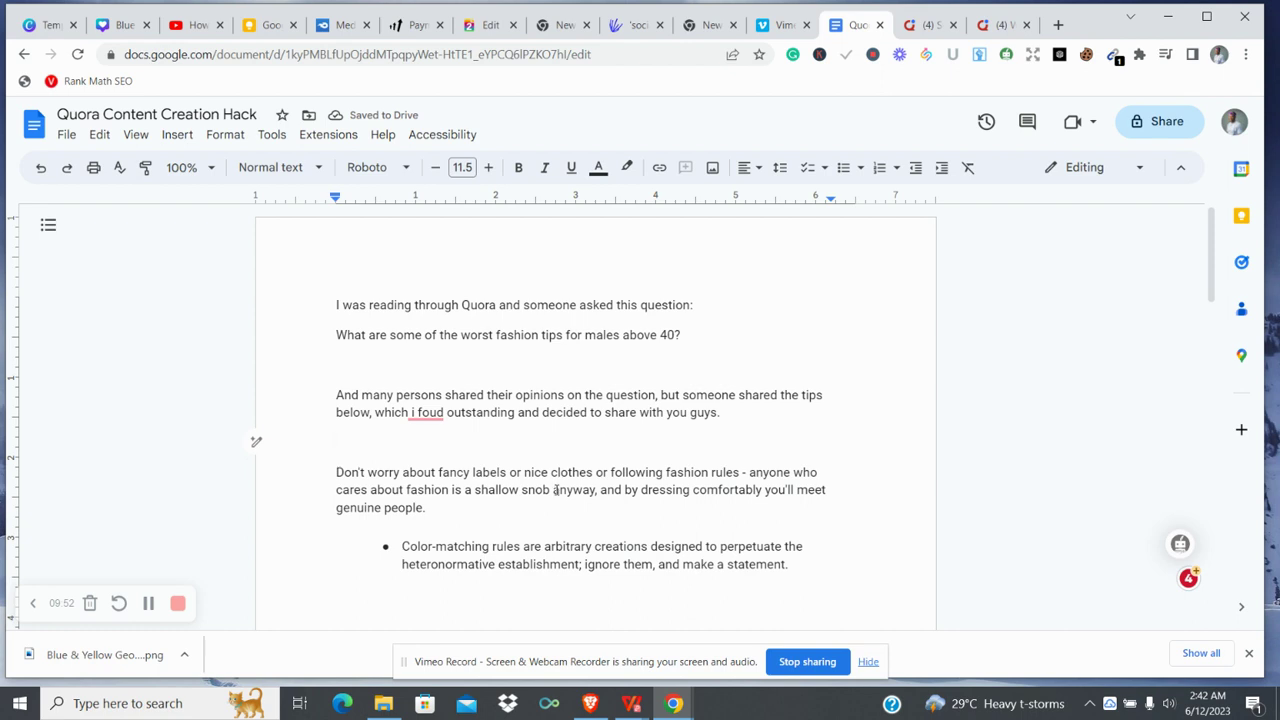
mouse_move(441, 413)
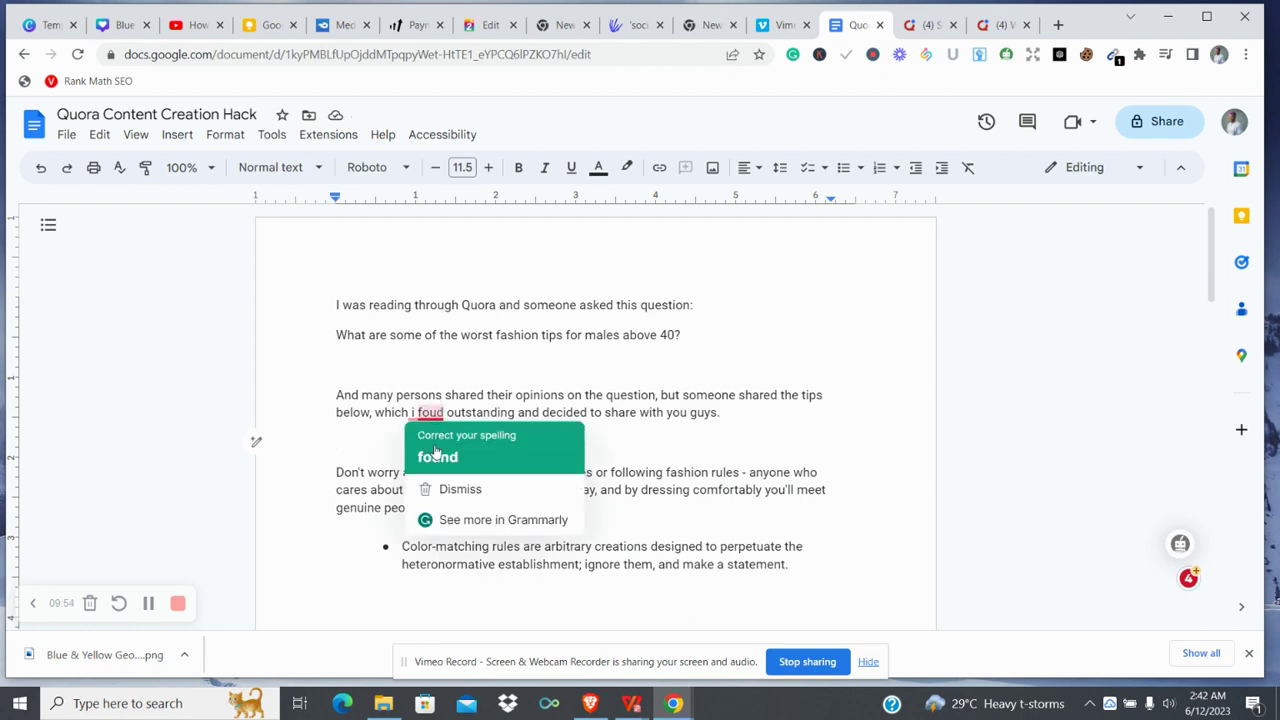
left_click(435, 447)
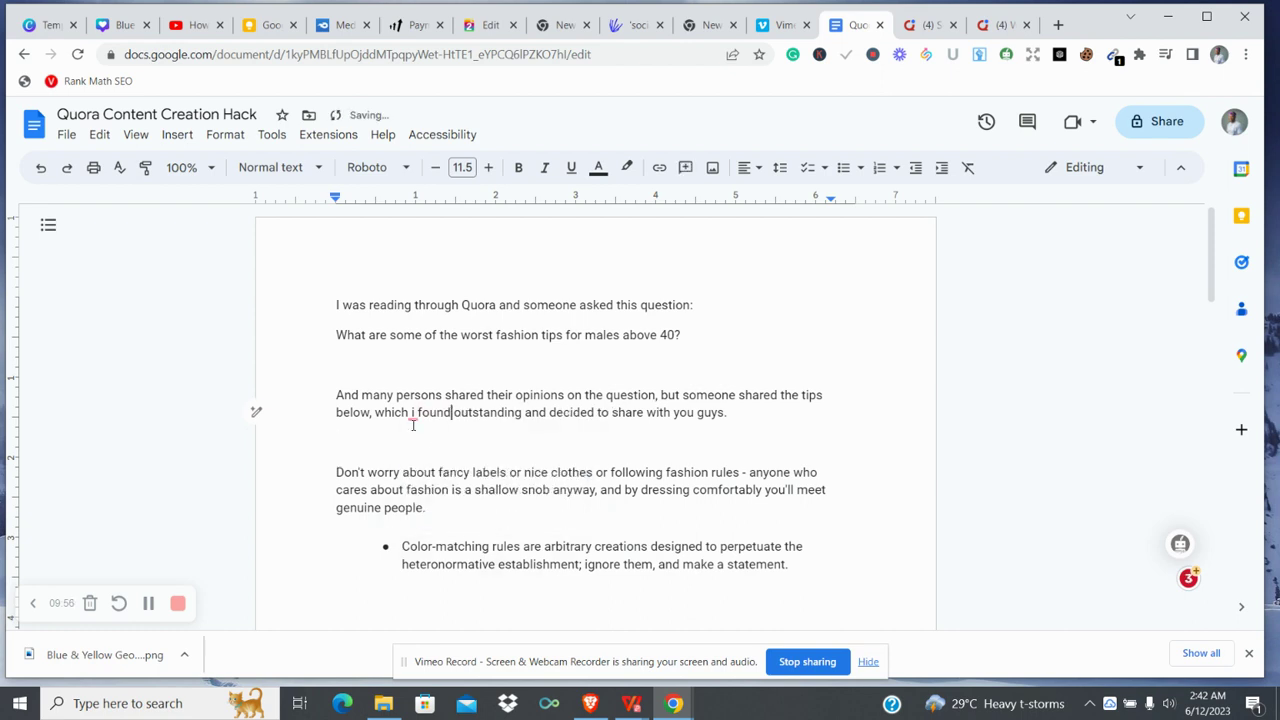
mouse_move(411, 414)
Switch to Quora, search for "digital", open the Digital Marketing topic and browse its questions
left_click(935, 28)
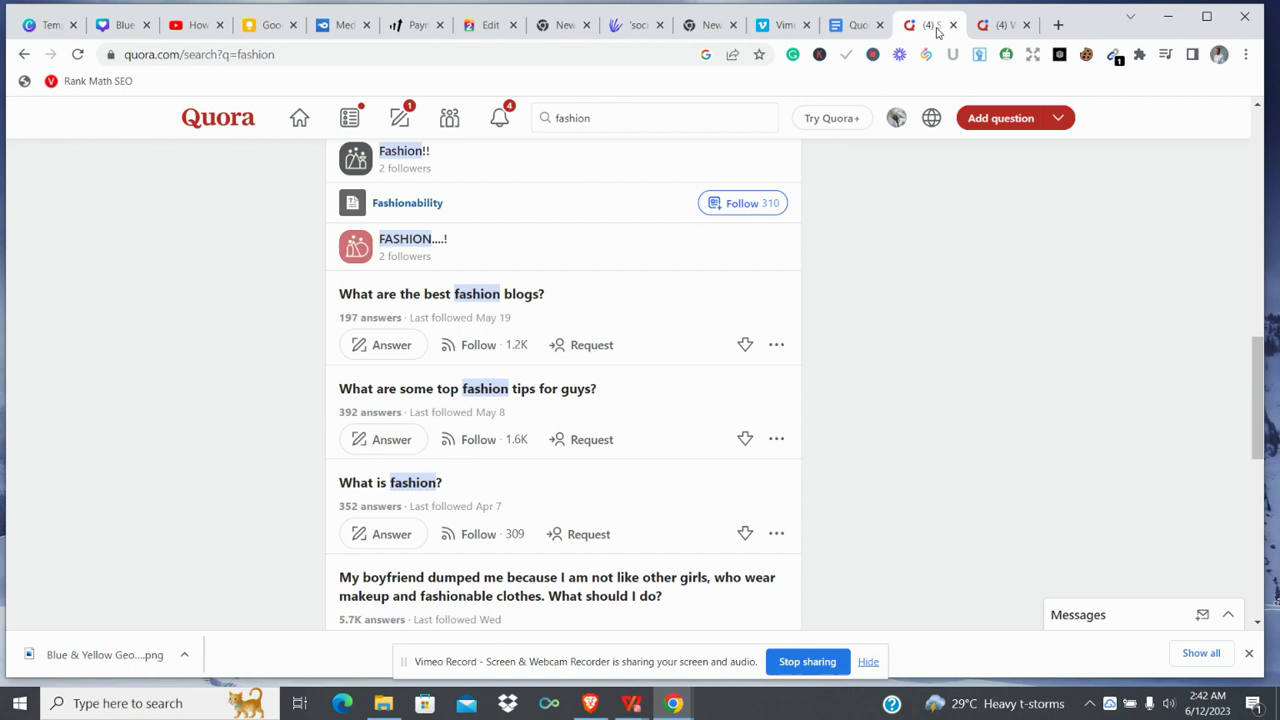
left_click(592, 116)
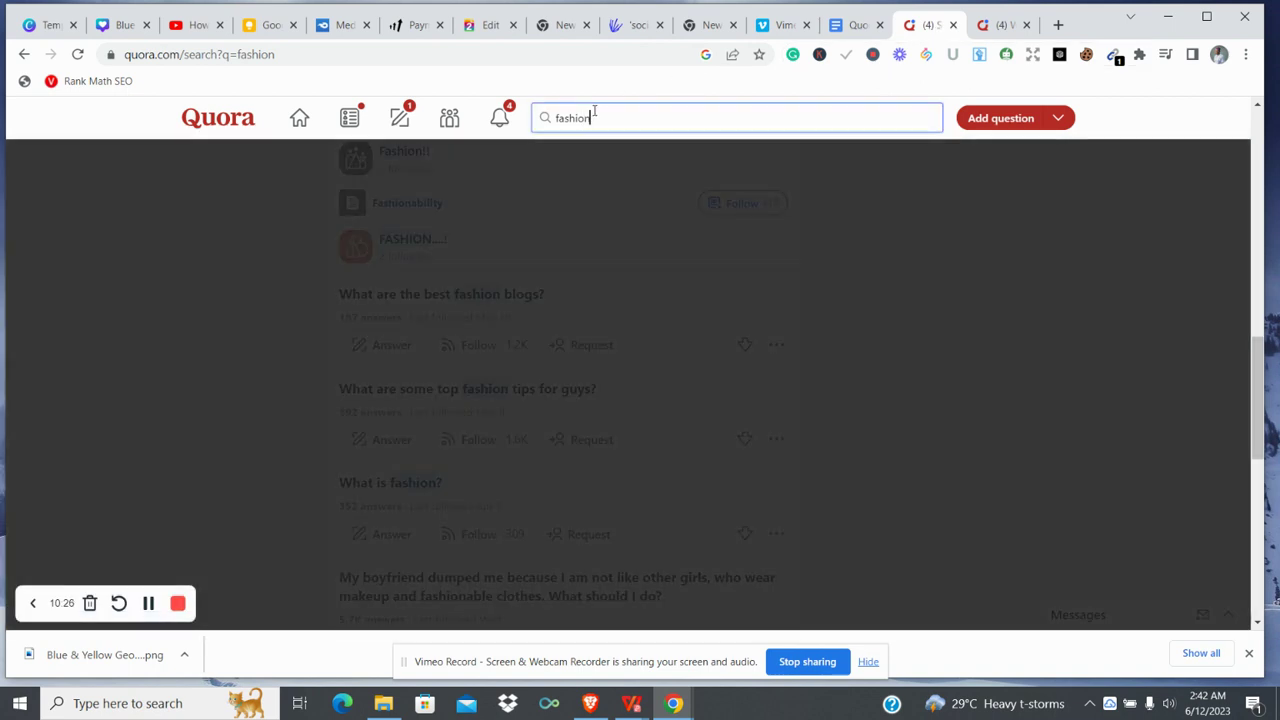
type("fashi")
key("BackSpace")
key("BackSpace")
key("BackSpace")
key("BackSpace")
key("BackSpace")
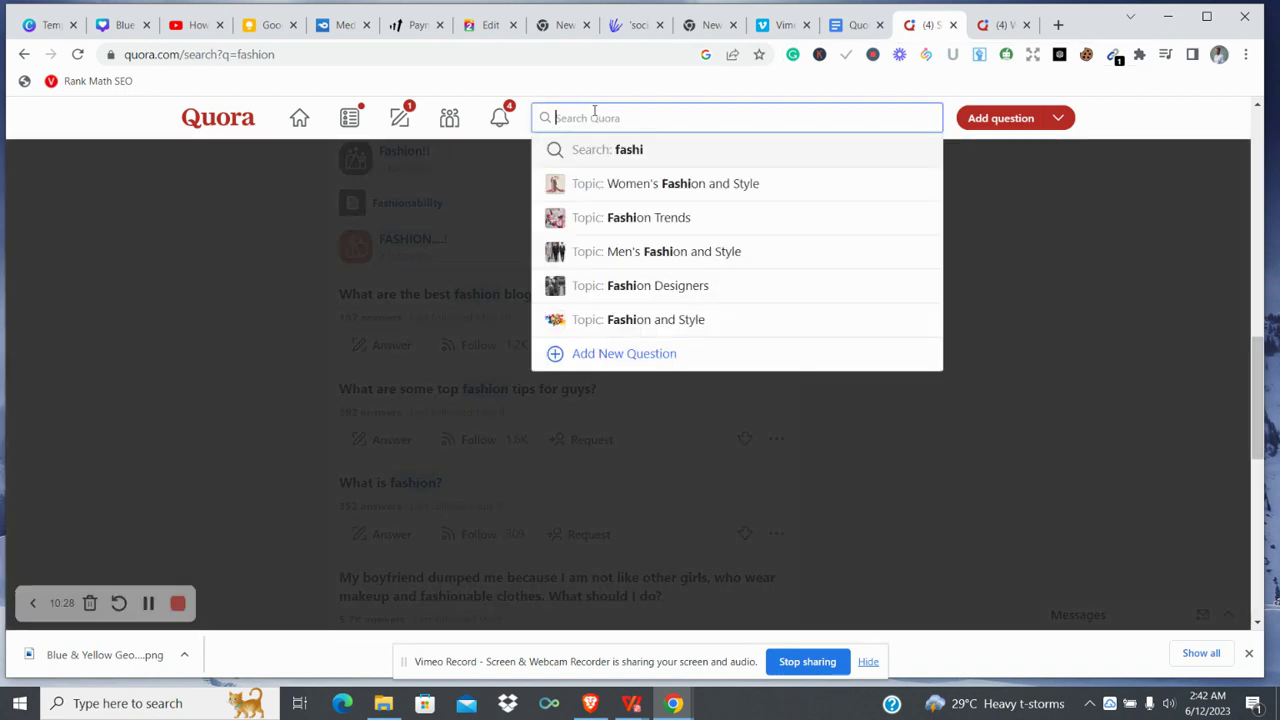
type("digital")
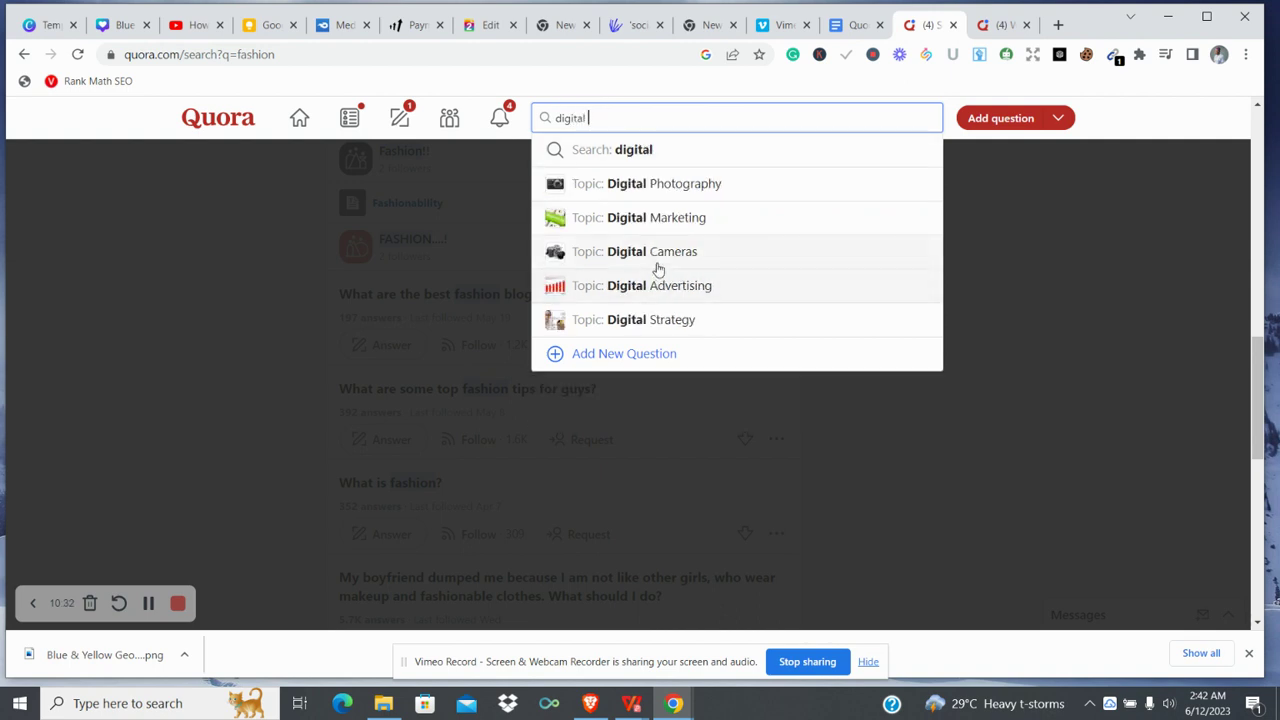
left_click(667, 229)
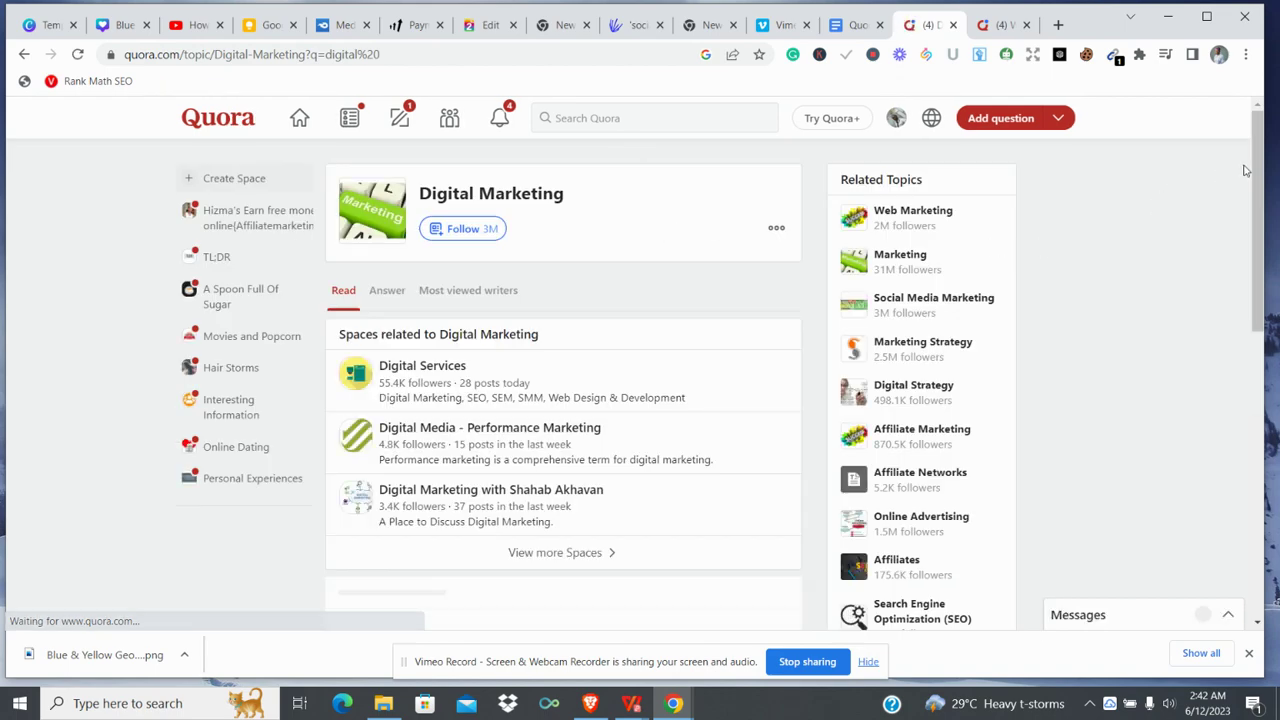
left_click_drag(1252, 158, 1268, 389)
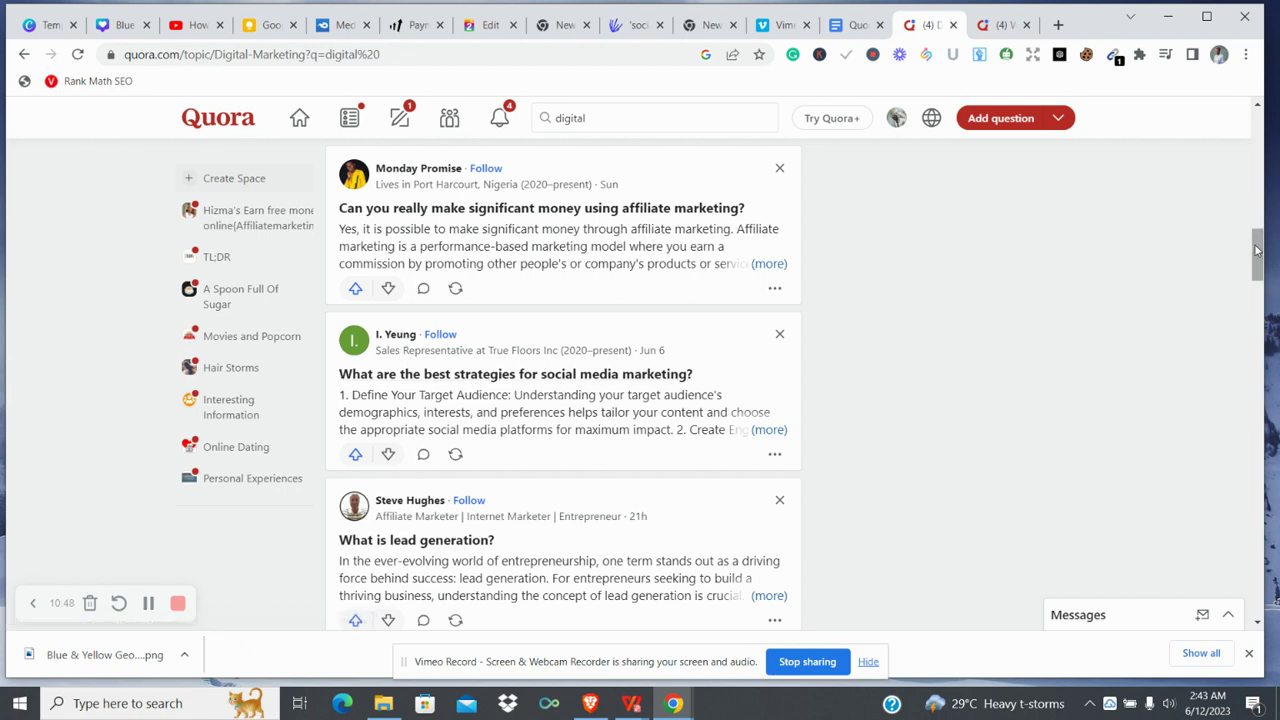
Look through more Digital Marketing questions, and search Quora for "baking"
left_click_drag(1257, 255, 1275, 464)
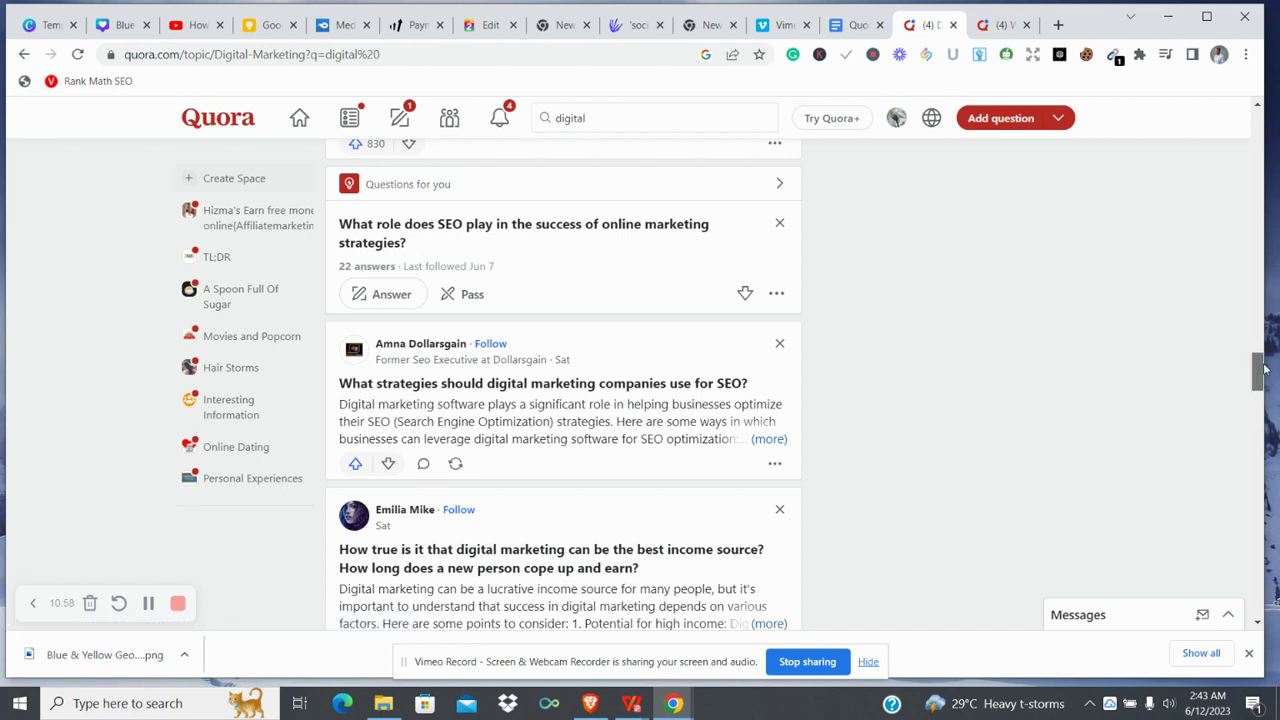
left_click_drag(1263, 370, 1245, 262)
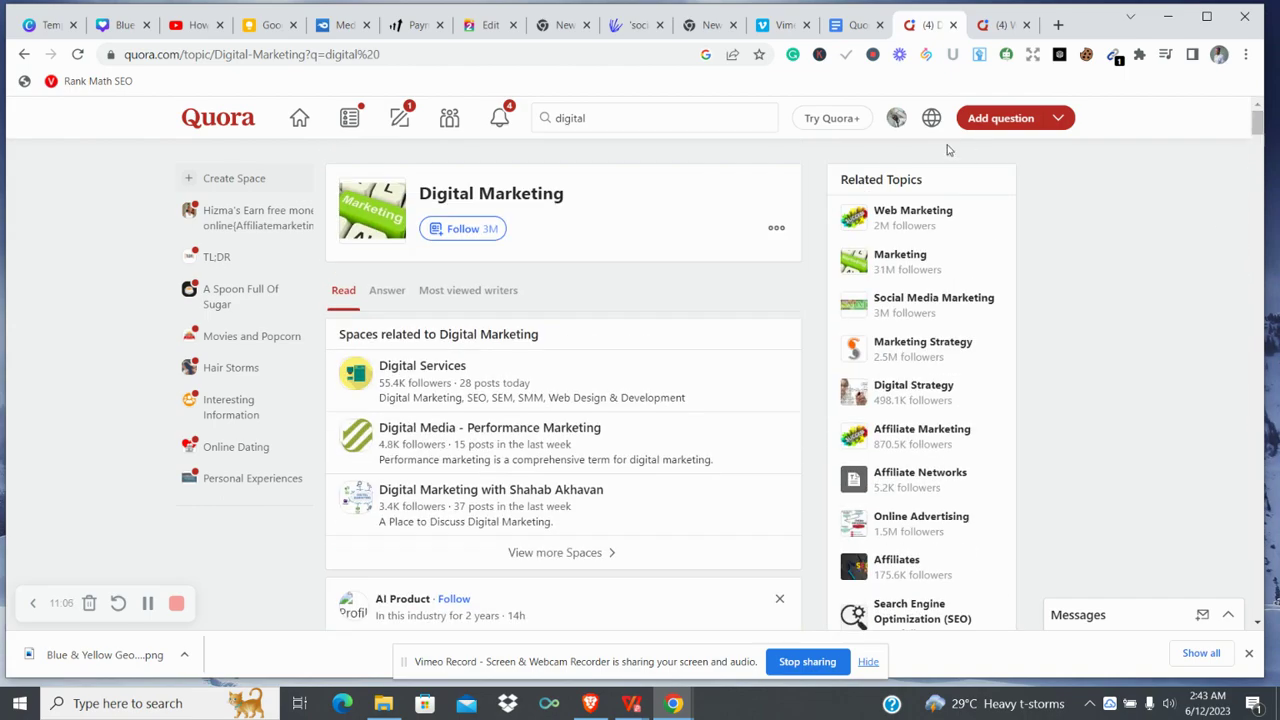
left_click(663, 126)
key("BackSpace")
key("BackSpace")
key("BackSpace")
key("BackSpace")
key("BackSpace")
key("BackSpace")
key("BackSpace")
key("BackSpace")
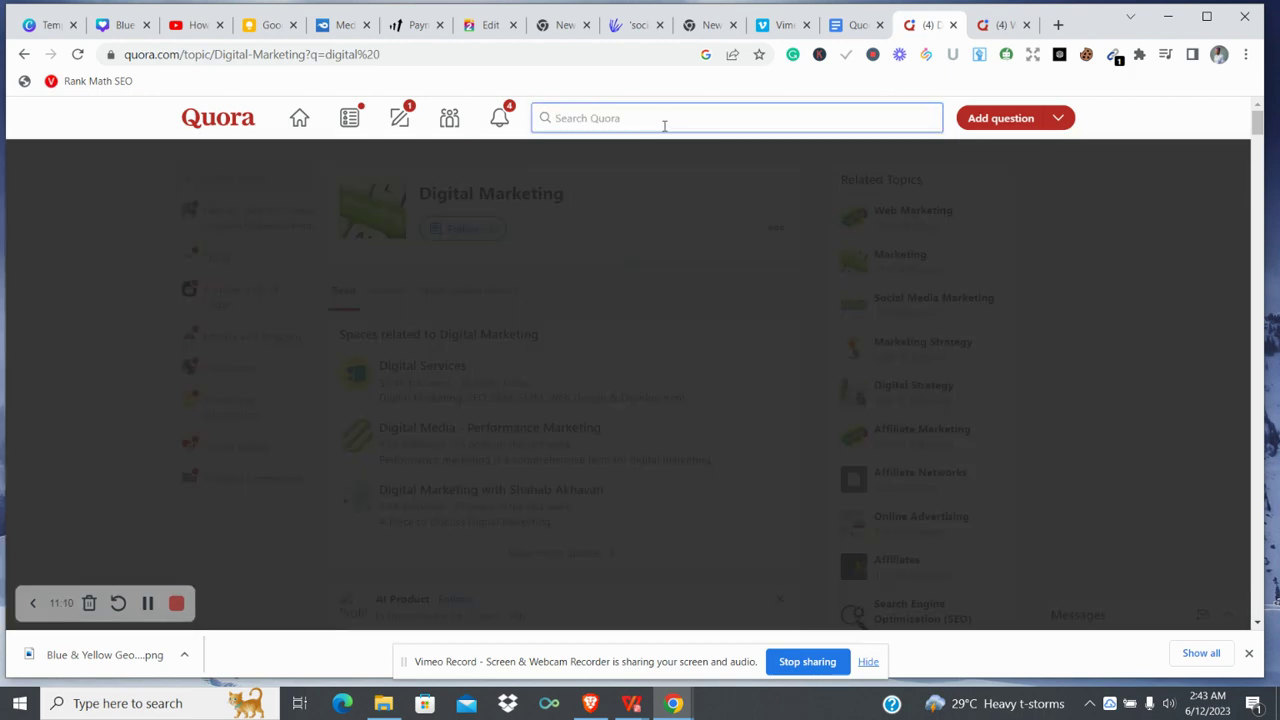
type("baking")
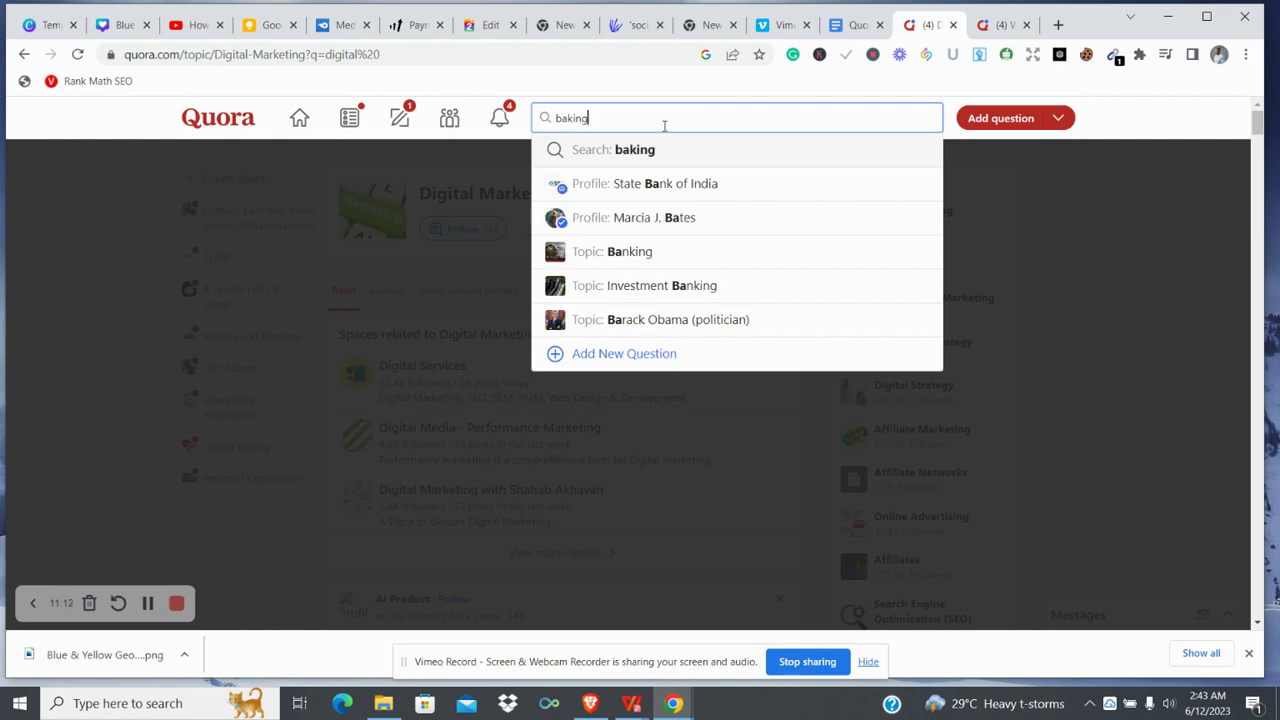
left_click(655, 149)
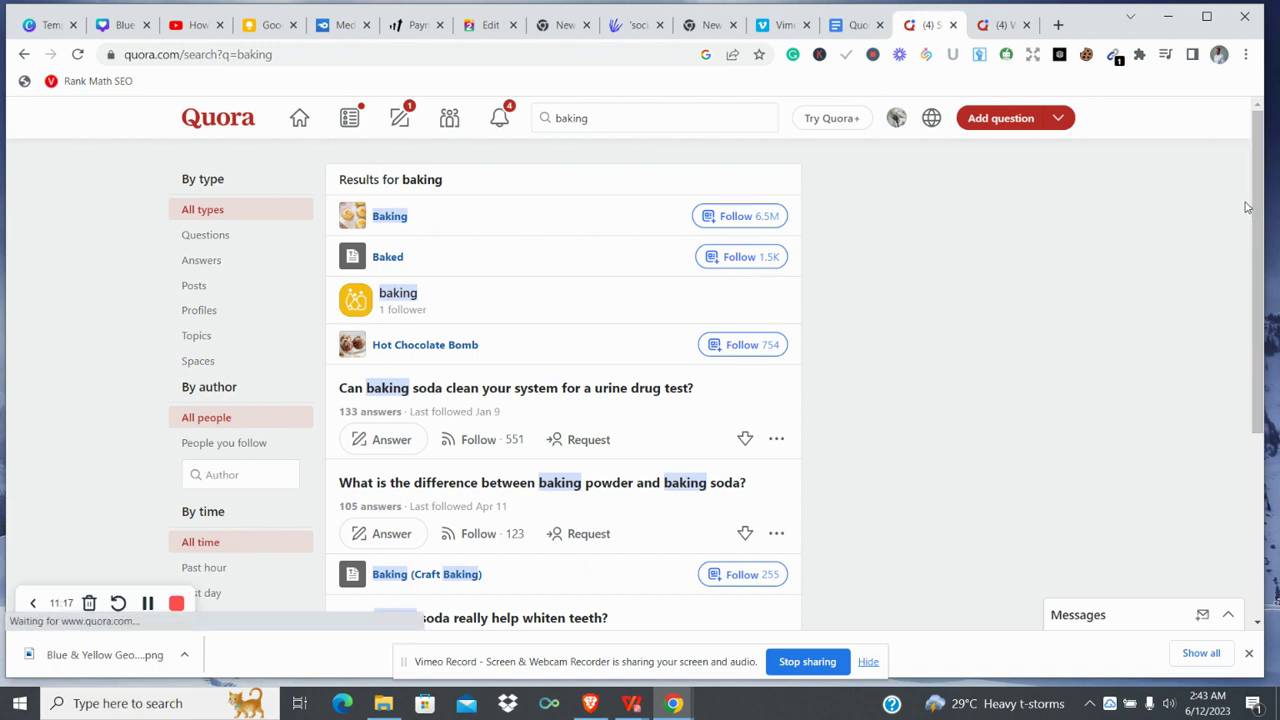
Open the question "Is the use of baking soda in food harmful for health?" from the baking results and look through its answers
scroll(1258, 210, "down", 3)
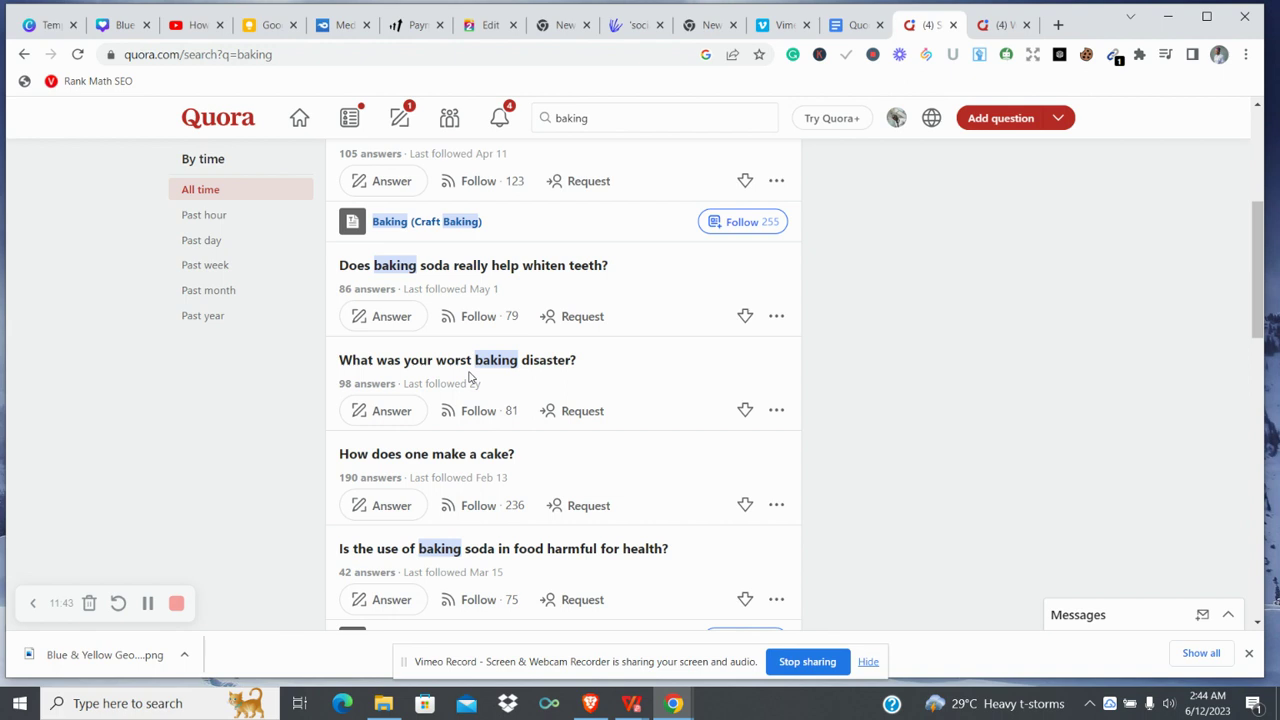
scroll(480, 437, "down", 1)
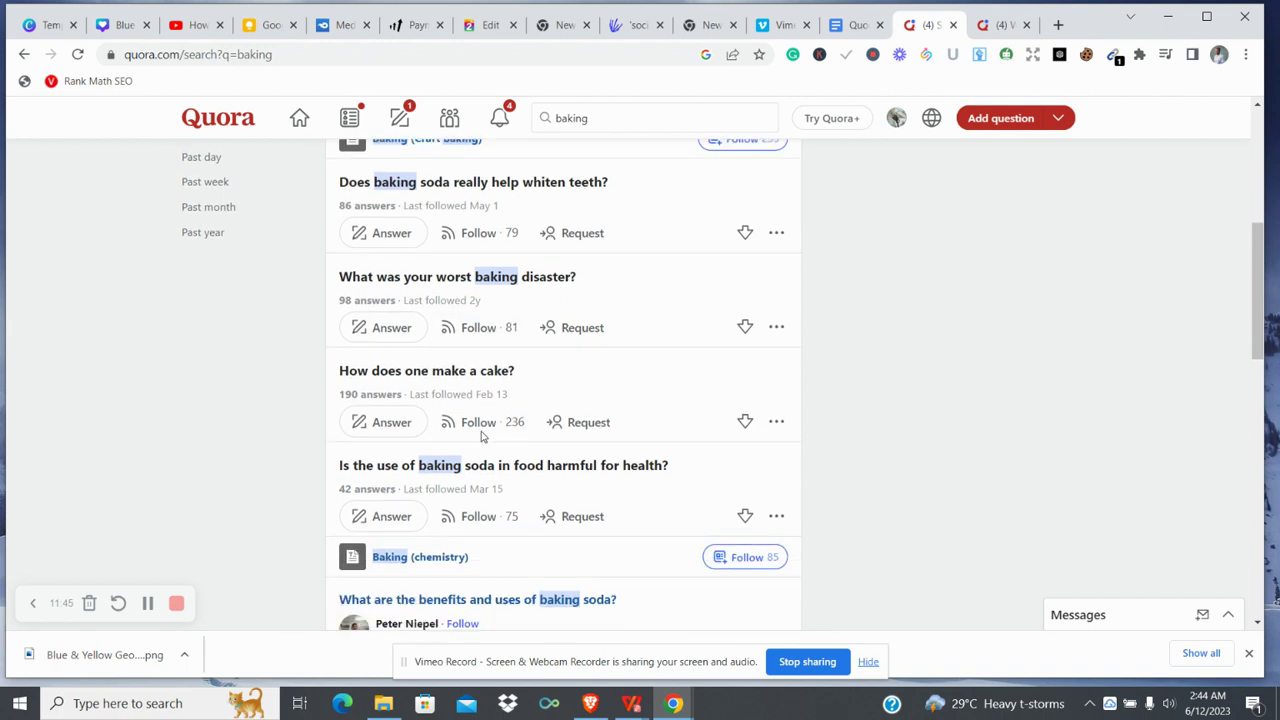
left_click(355, 467)
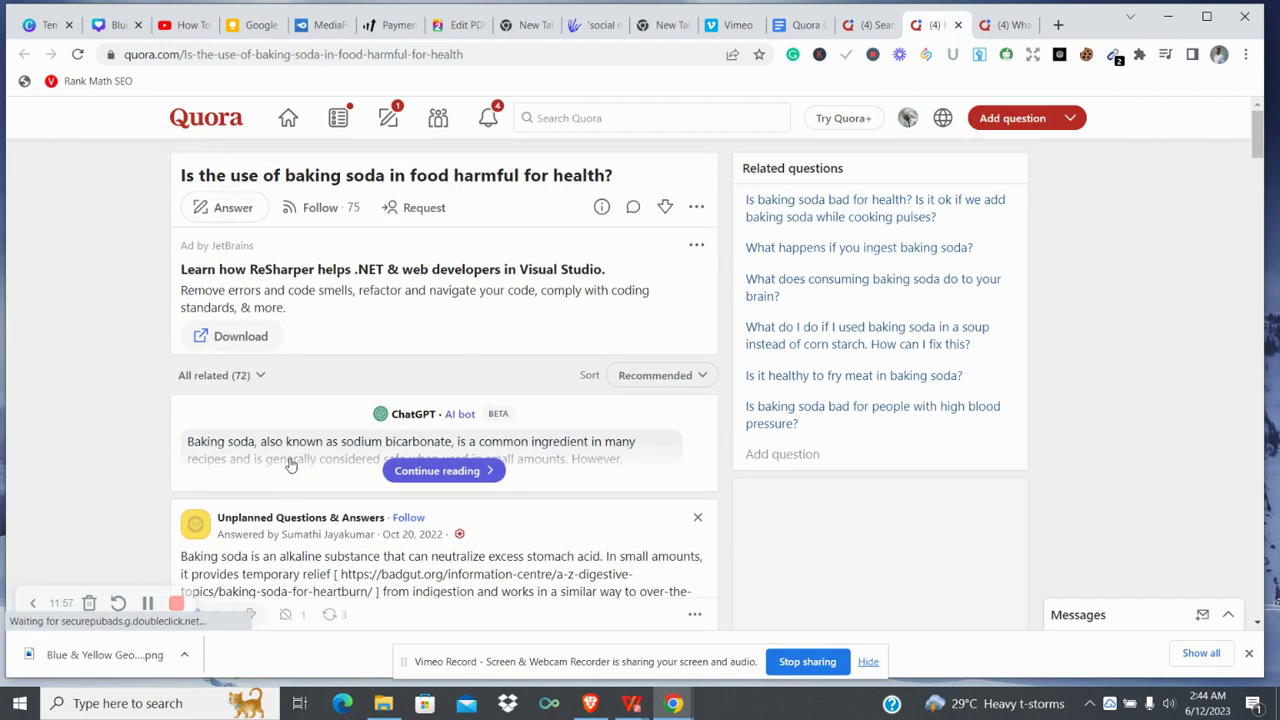
scroll(290, 465, "down", 3)
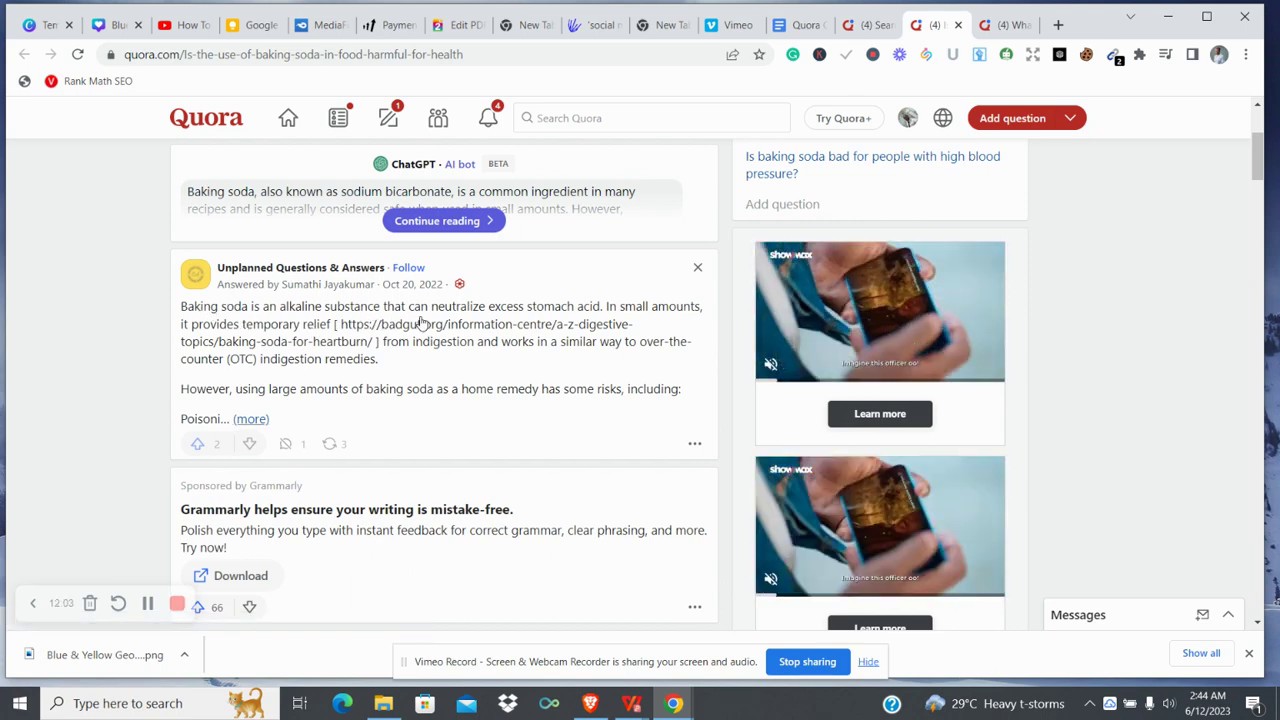
scroll(334, 449, "down", 1)
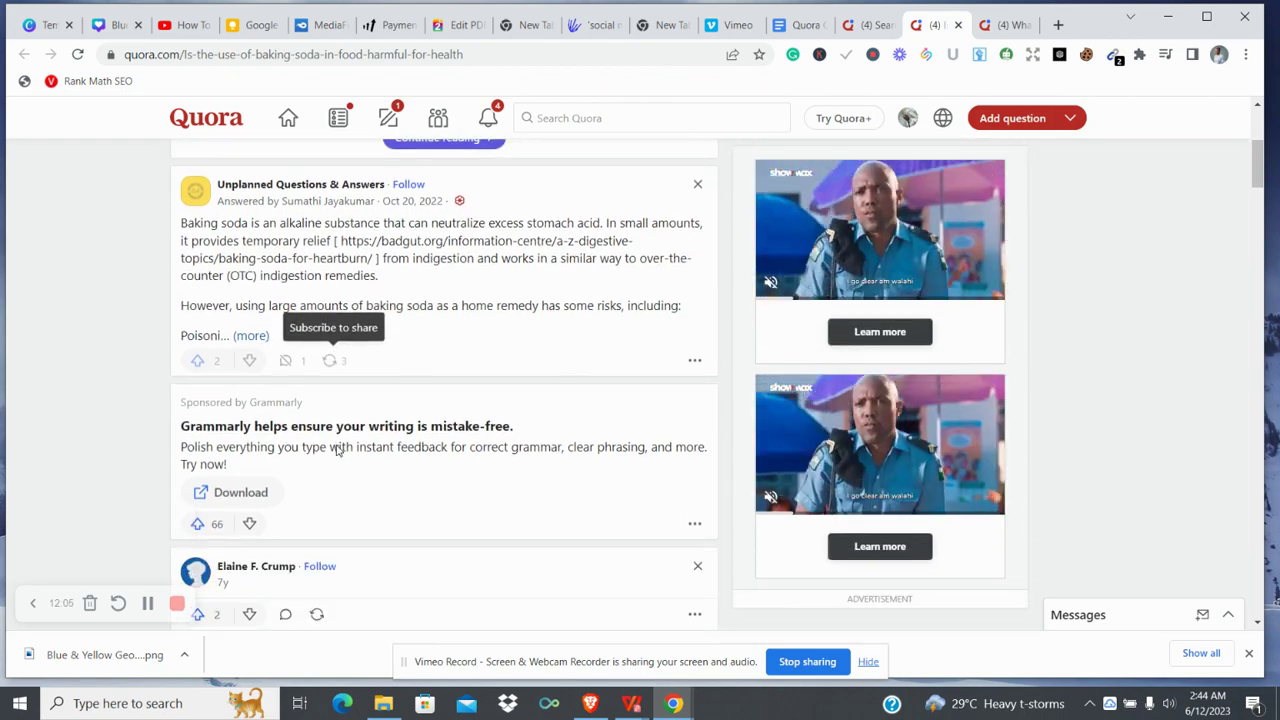
scroll(334, 449, "down", 2)
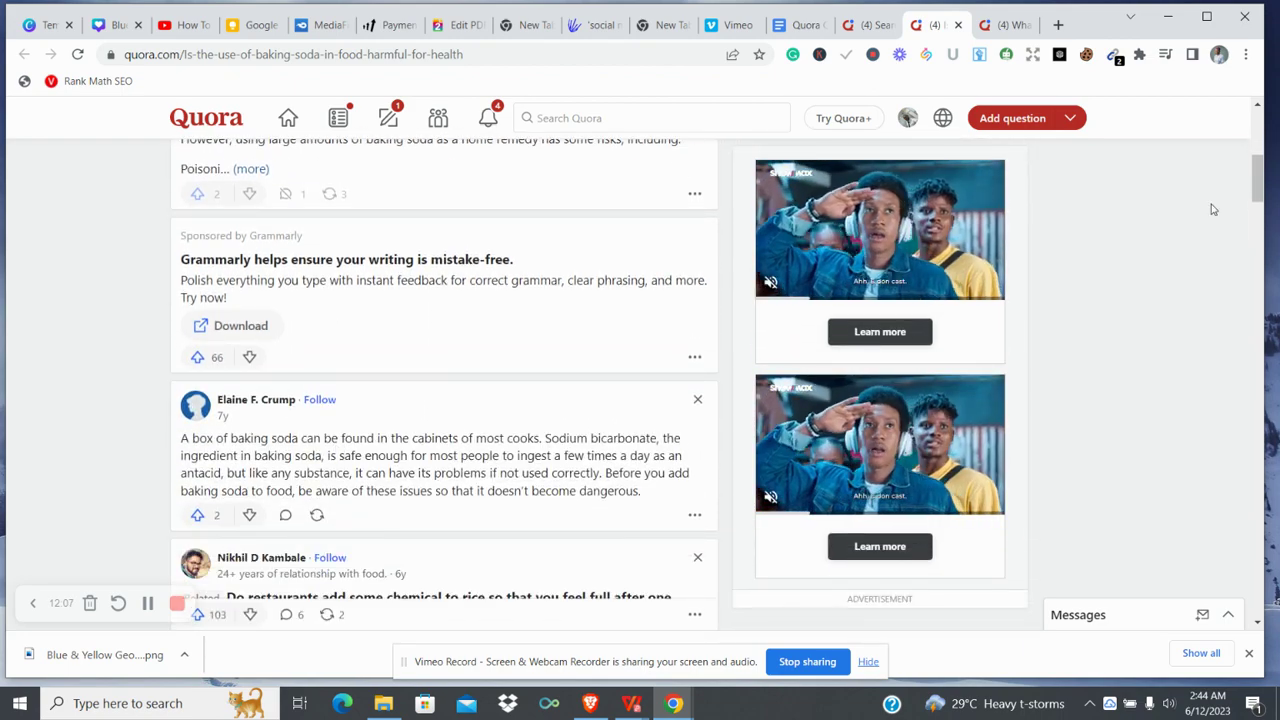
left_click_drag(1260, 182, 1270, 303)
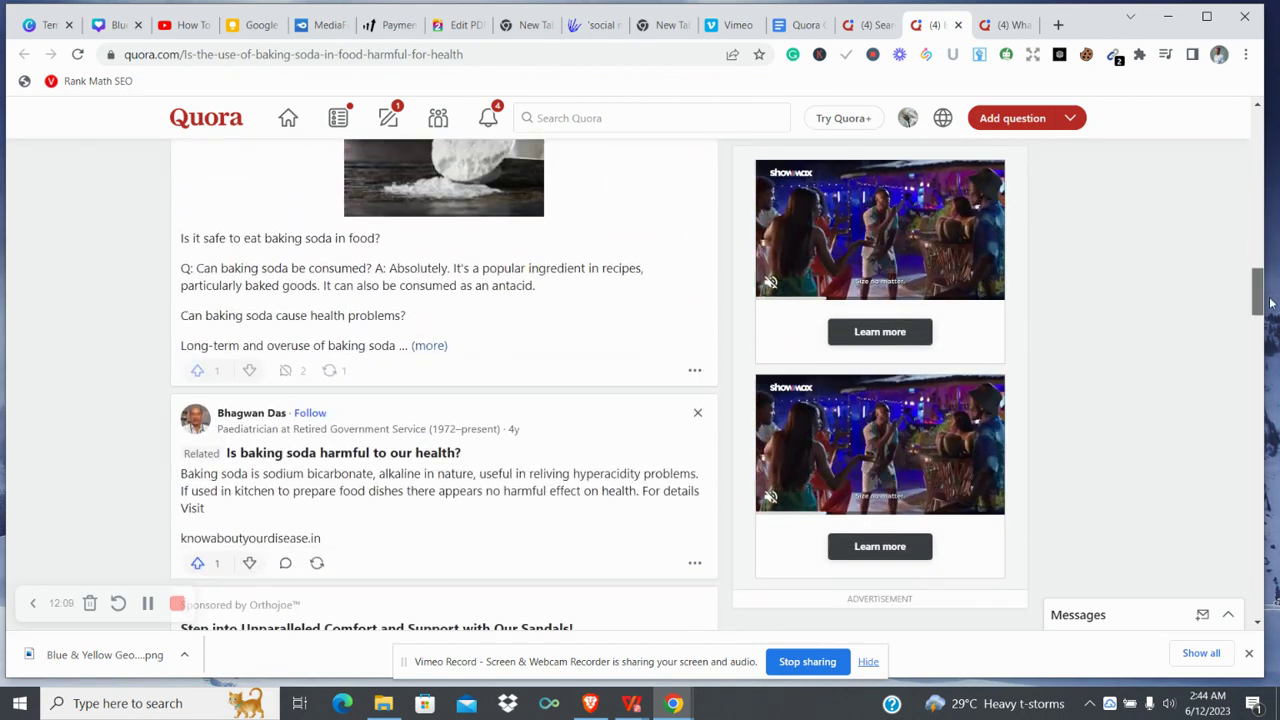